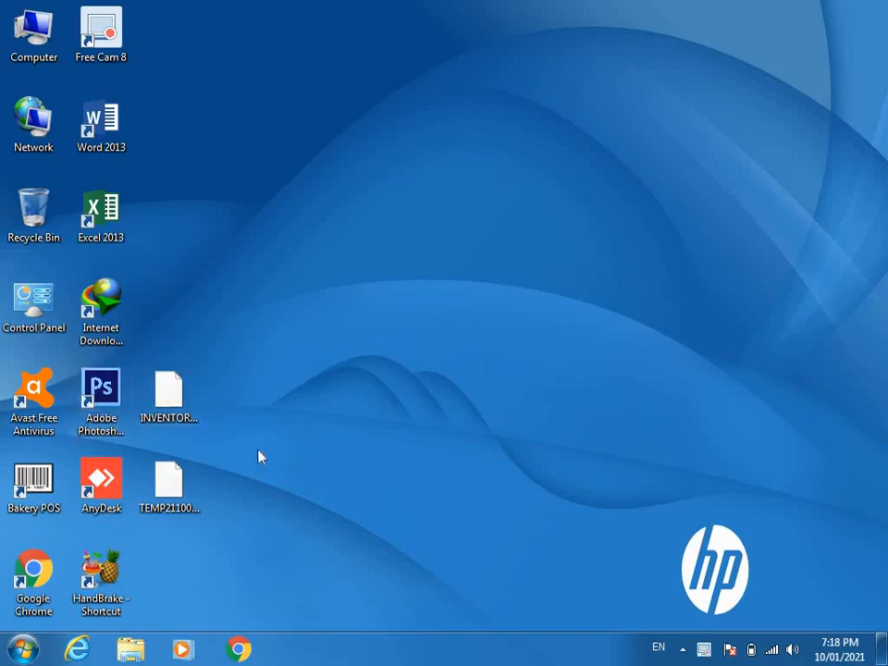
Launch Bakery POS, log in with user ID A and the account password, and maximize the main window
left_click(33, 482)
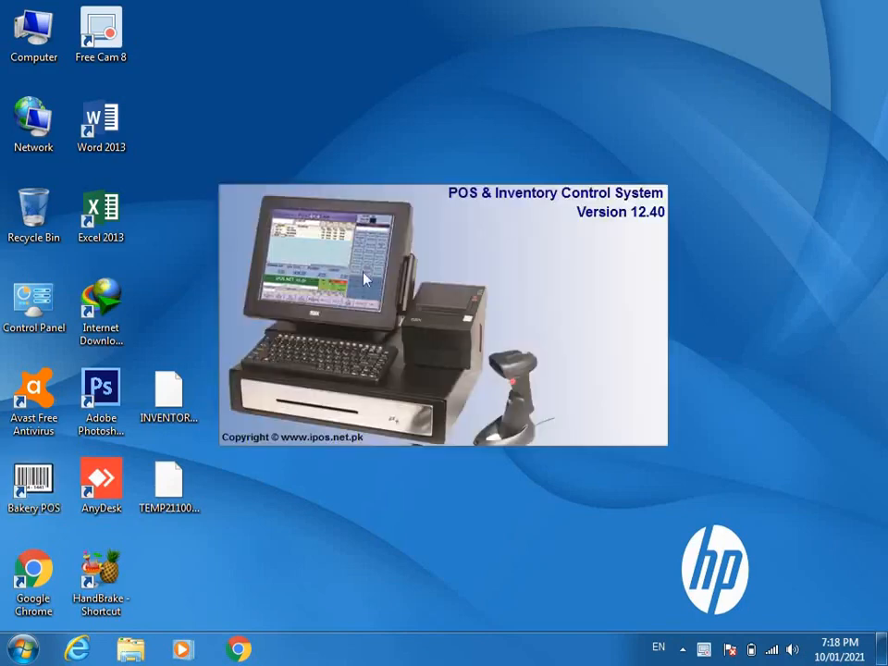
type("A")
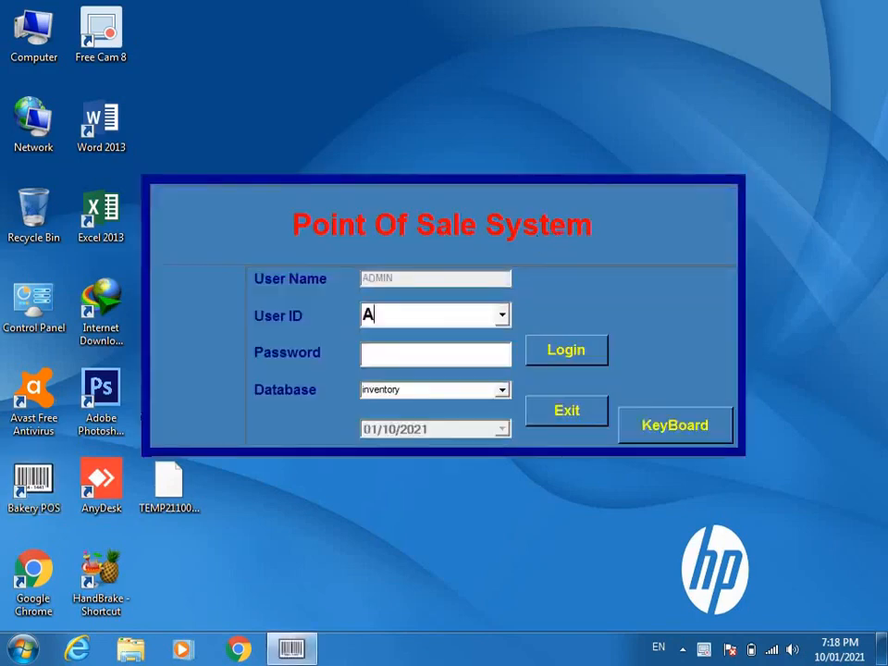
key("Return")
type("***")
key("Return")
key("Return")
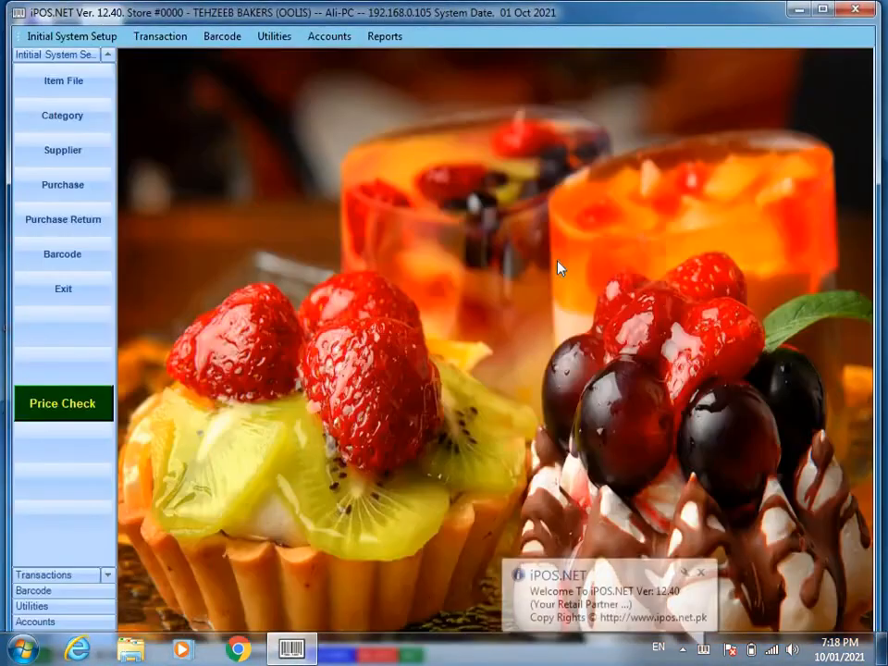
left_click(821, 9)
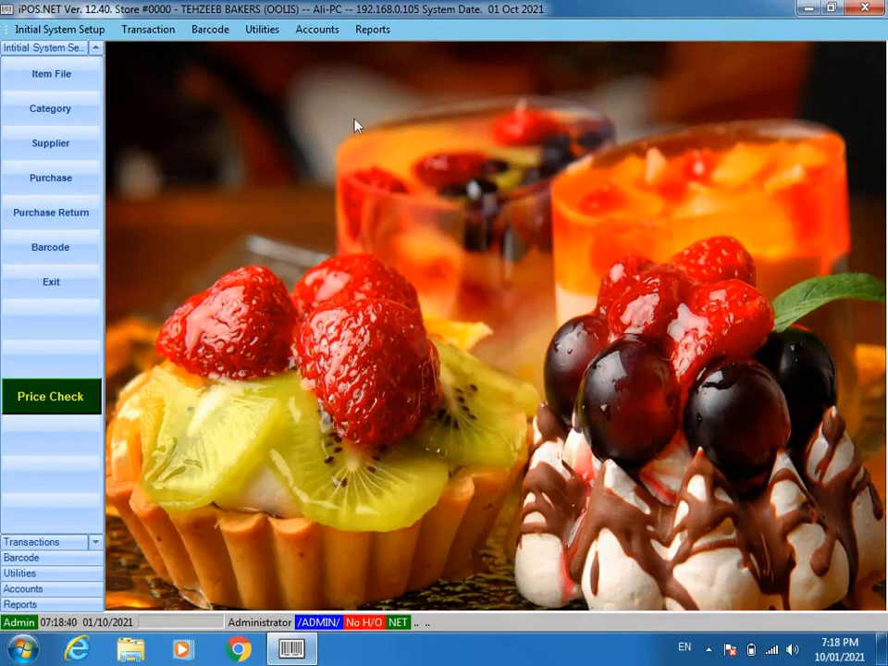
Look through the available commands for reports, accounts and utilities, including periodic stock position reports and user management
left_click(374, 33)
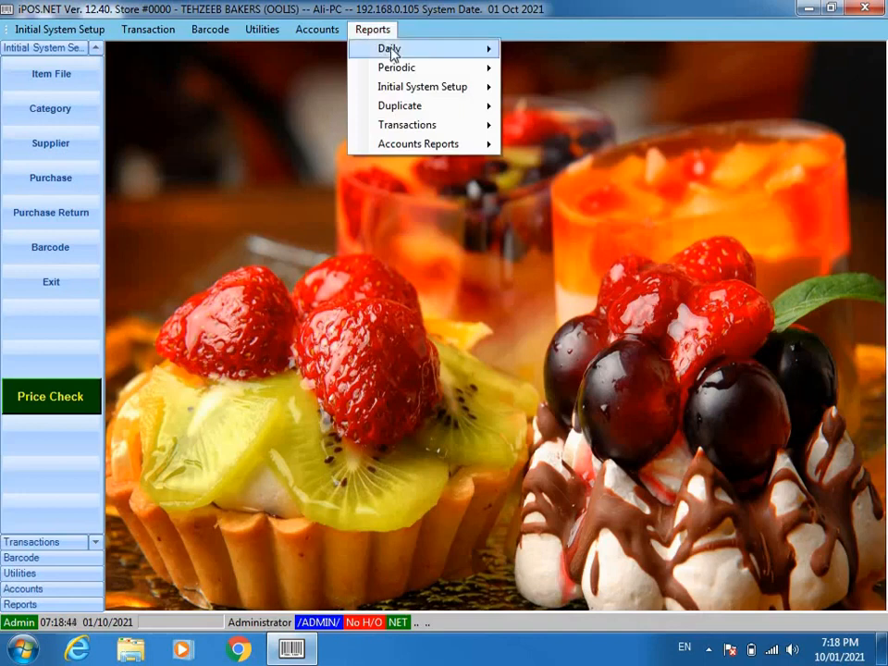
mouse_move(389, 52)
mouse_move(404, 69)
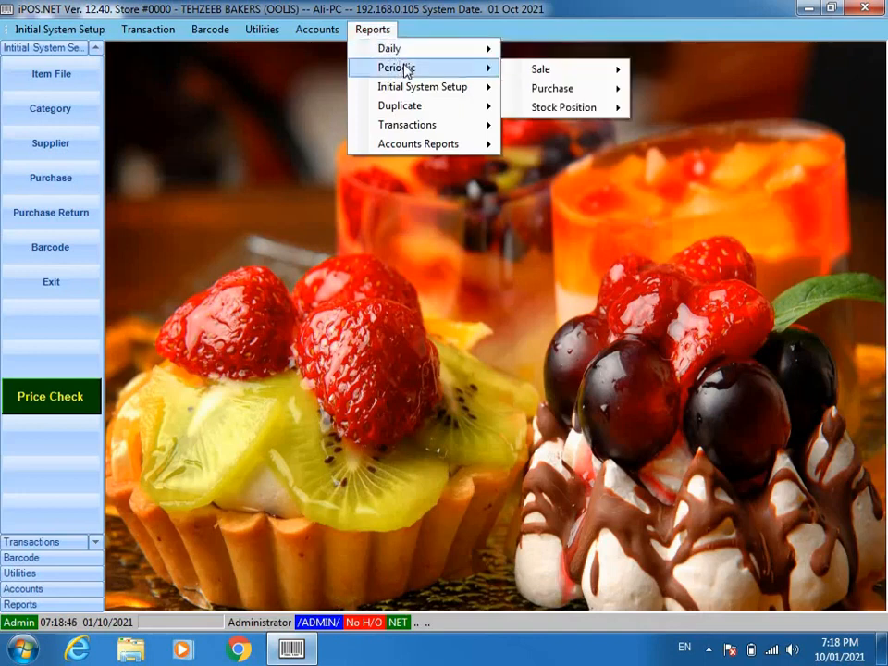
mouse_move(583, 71)
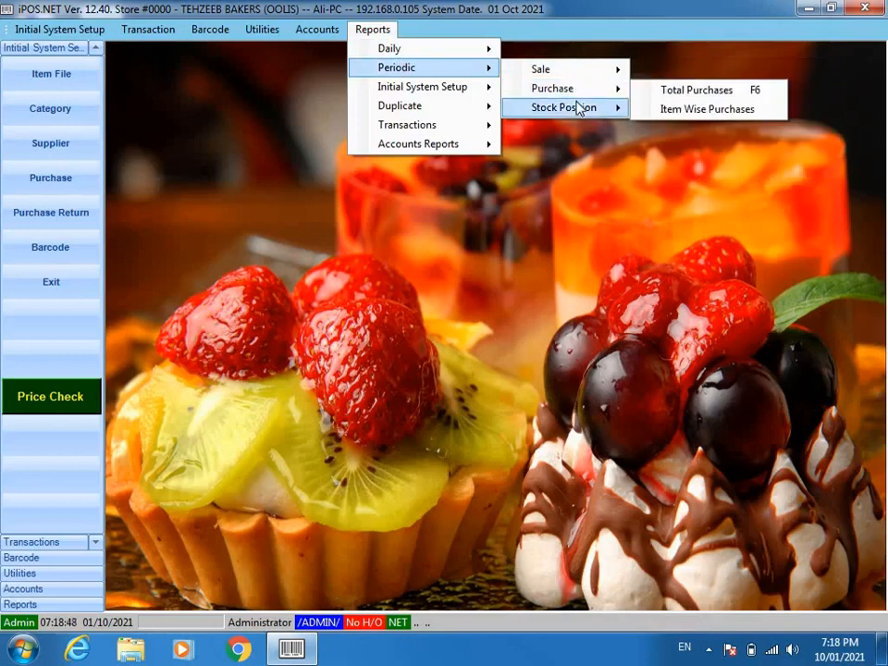
mouse_move(577, 109)
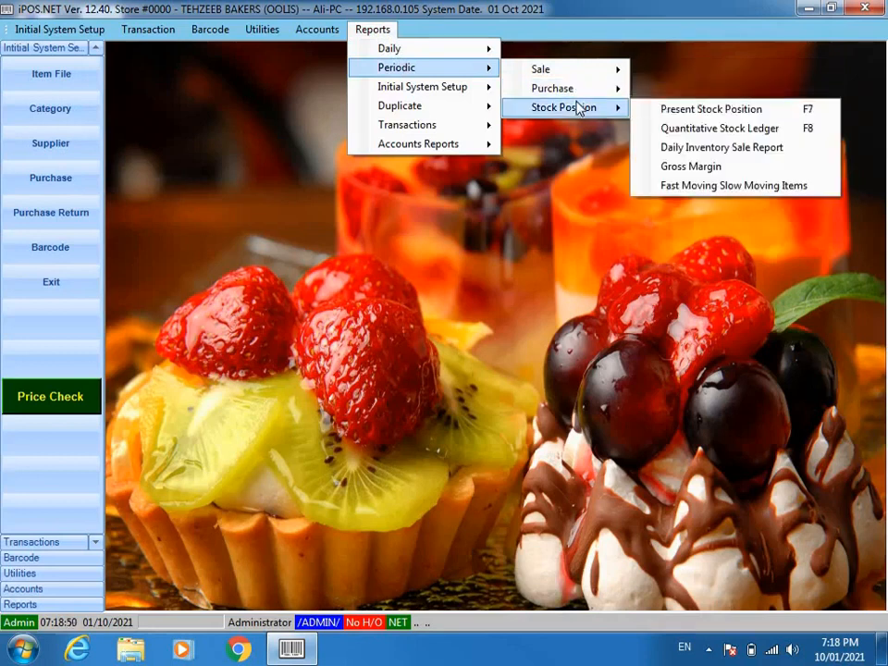
left_click(312, 37)
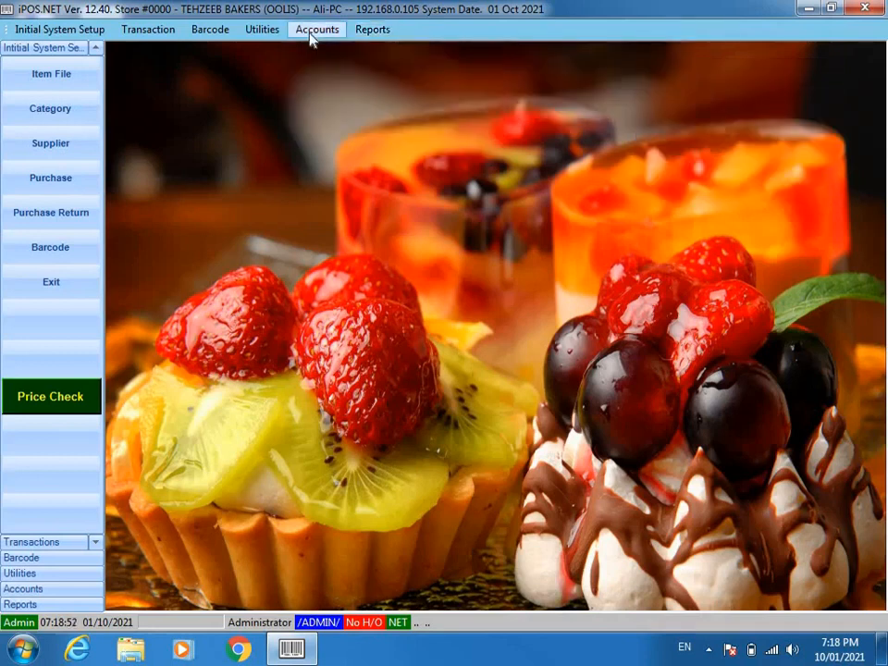
left_click(310, 35)
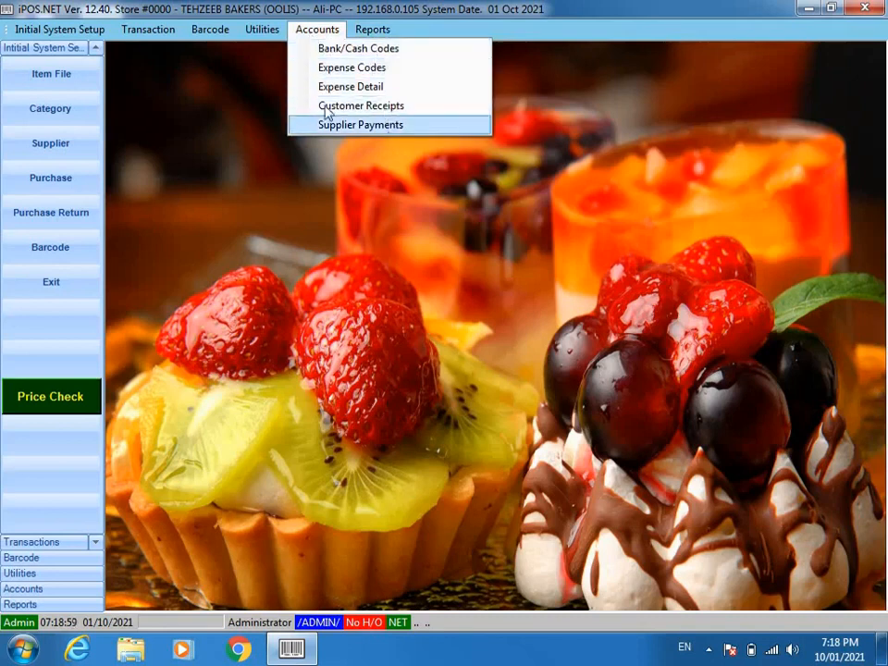
mouse_move(264, 36)
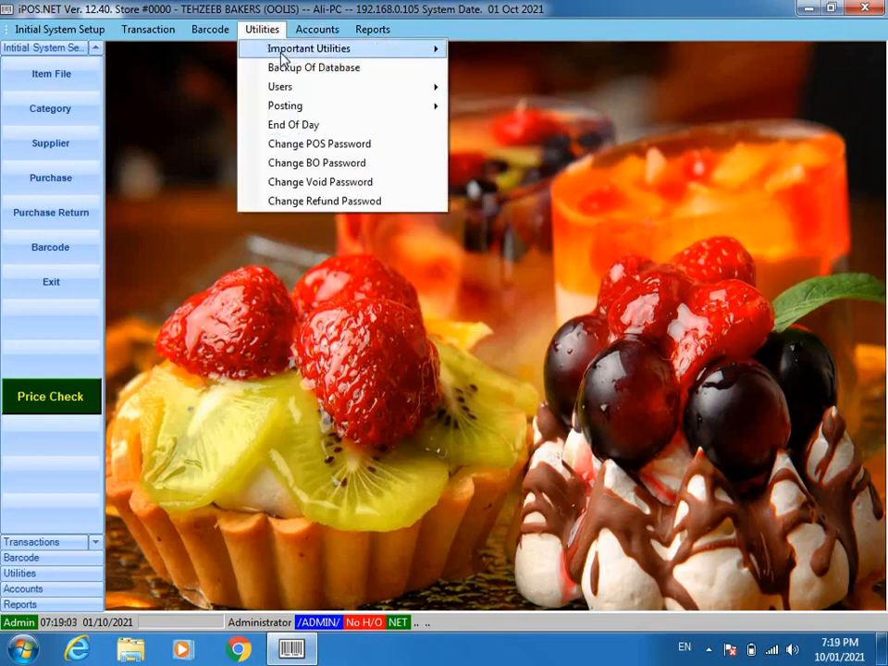
mouse_move(288, 87)
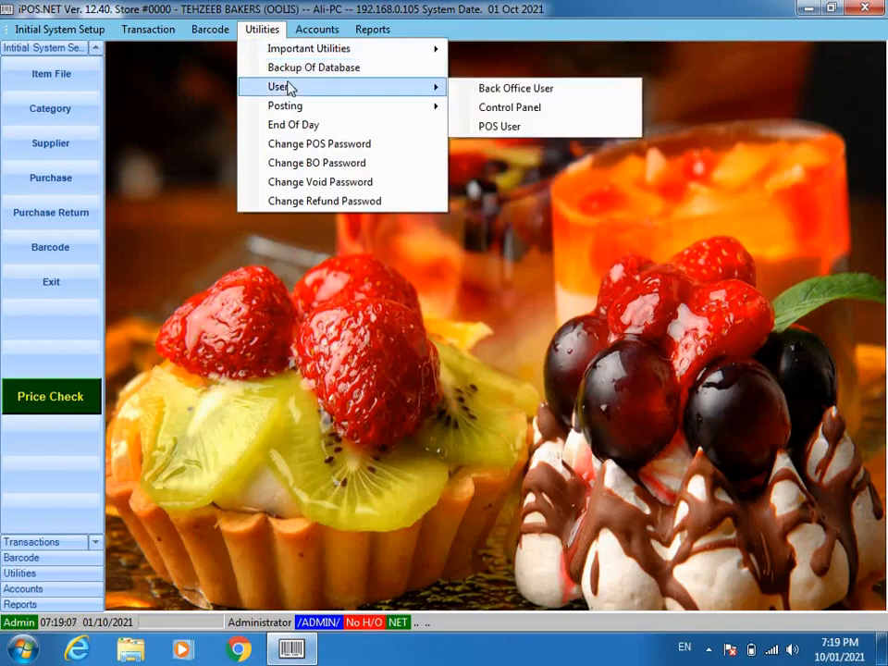
Examine the AlphaNumeric Barcode form, close it, and look over the available transaction commands
mouse_move(220, 35)
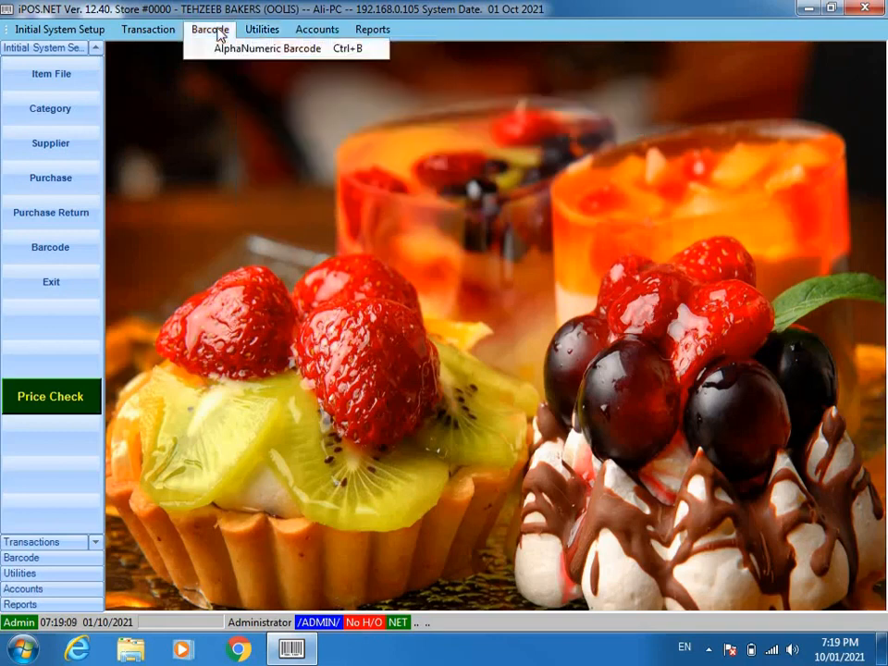
left_click(240, 54)
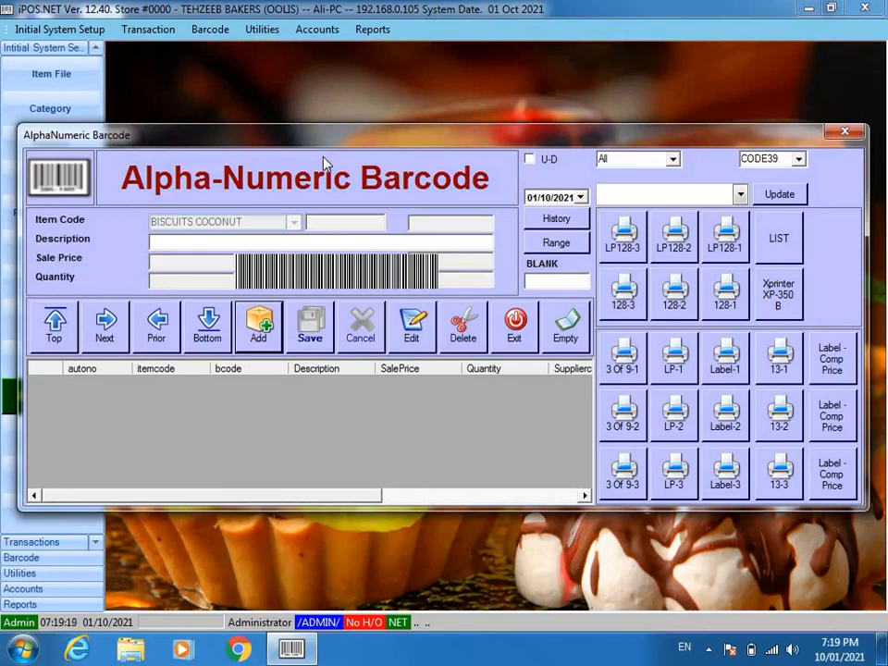
left_click(518, 325)
left_click(175, 29)
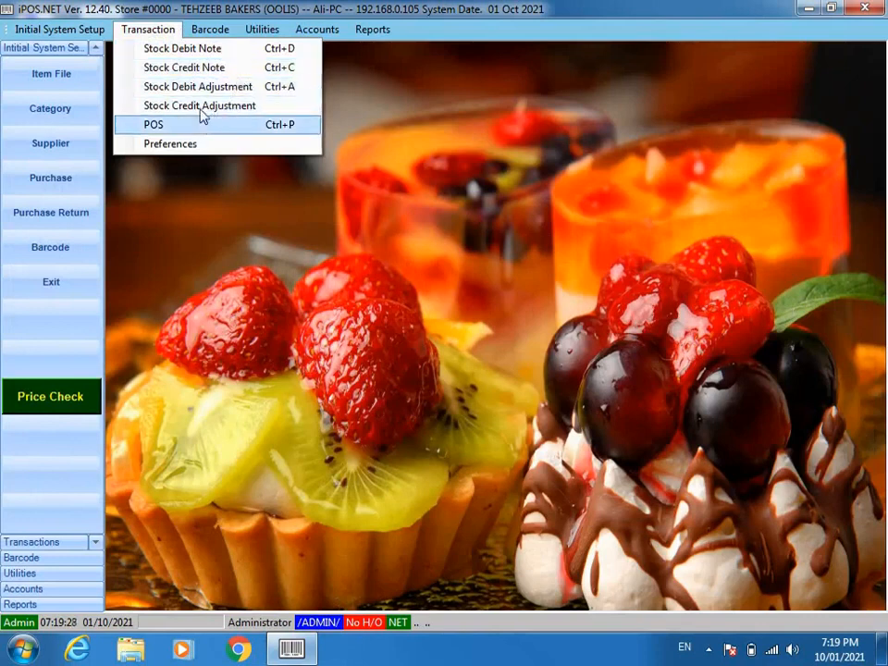
Examine the Customers form and the Item File, closing each one after viewing it
mouse_move(37, 29)
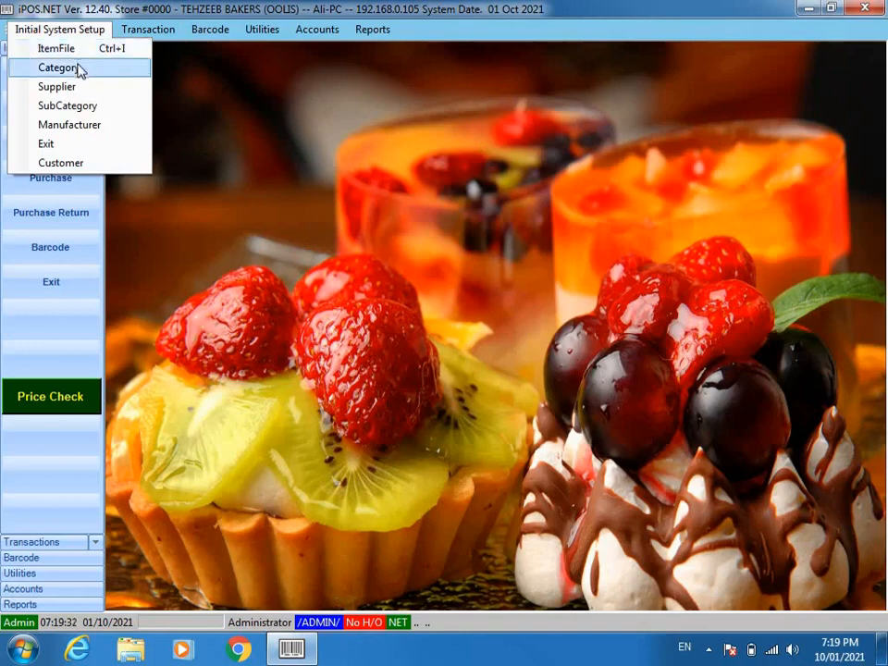
left_click(88, 165)
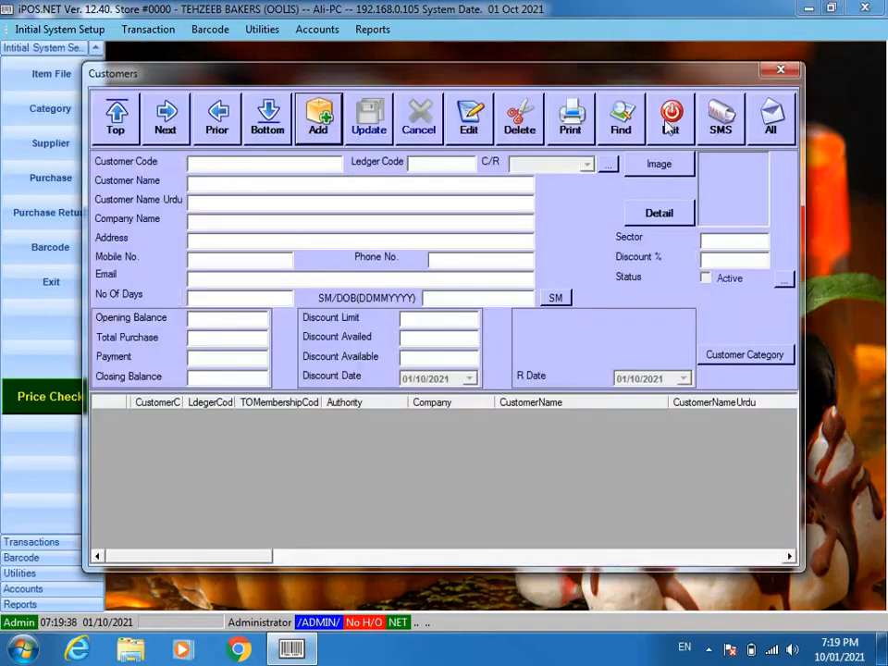
left_click(669, 127)
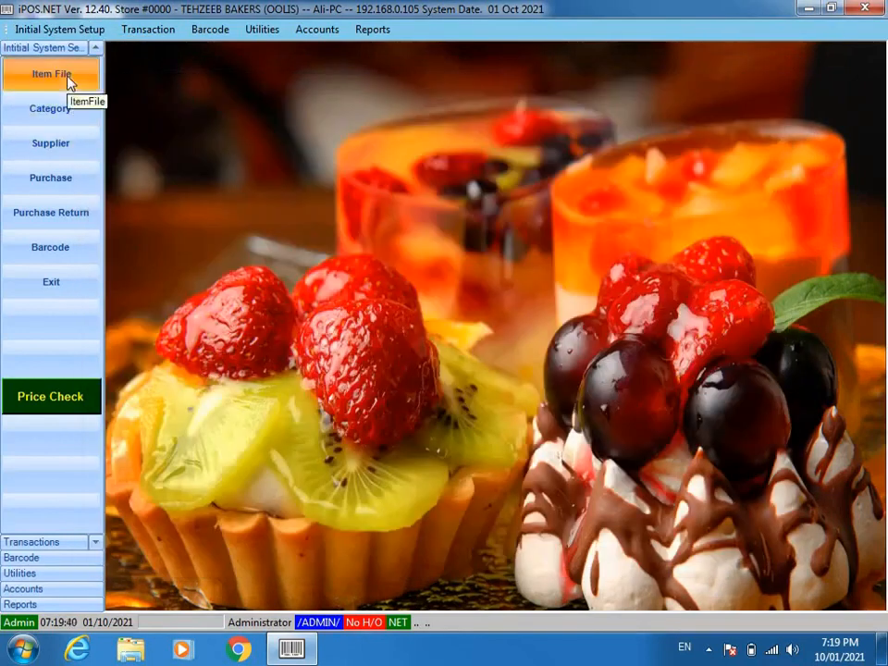
left_click(51, 74)
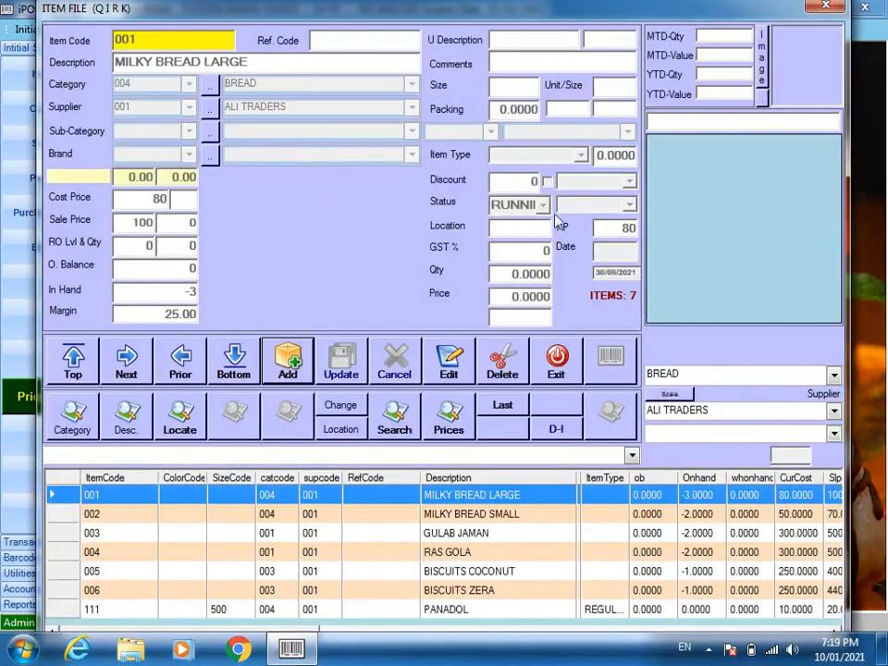
left_click(558, 361)
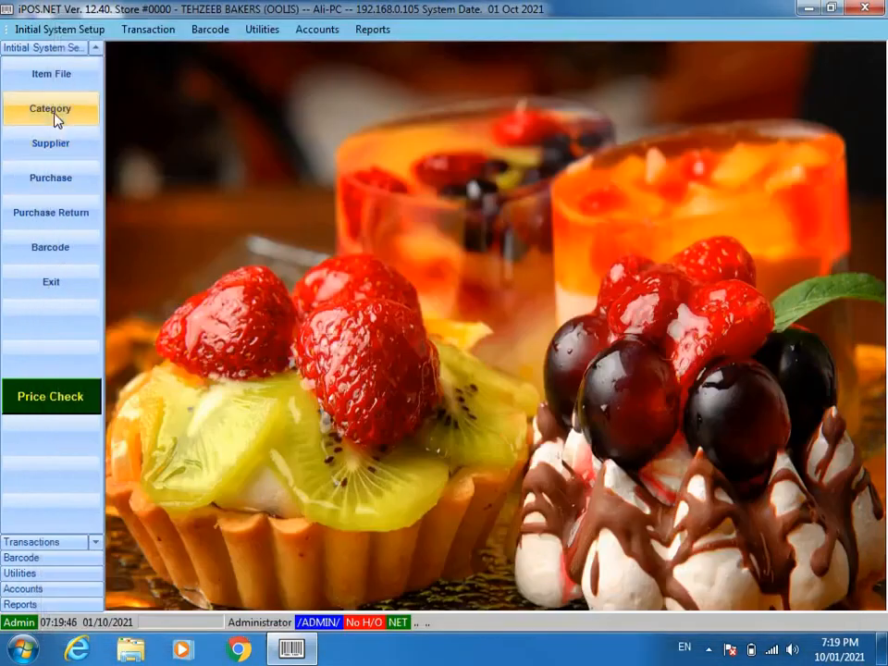
Examine the existing category records SWEETS, CAKES, COOKIES and BREAD in the Category form
left_click(53, 116)
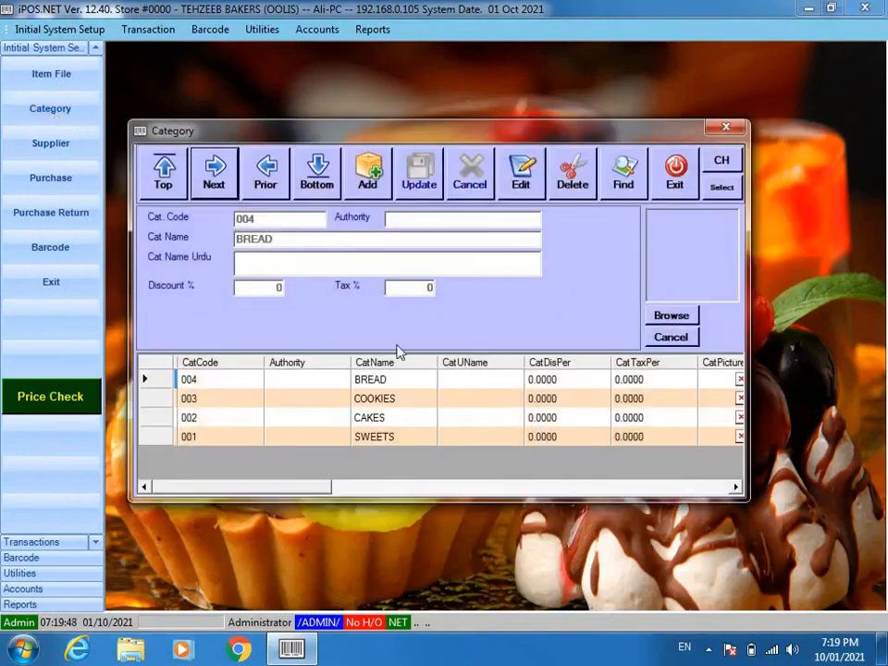
left_click(387, 435)
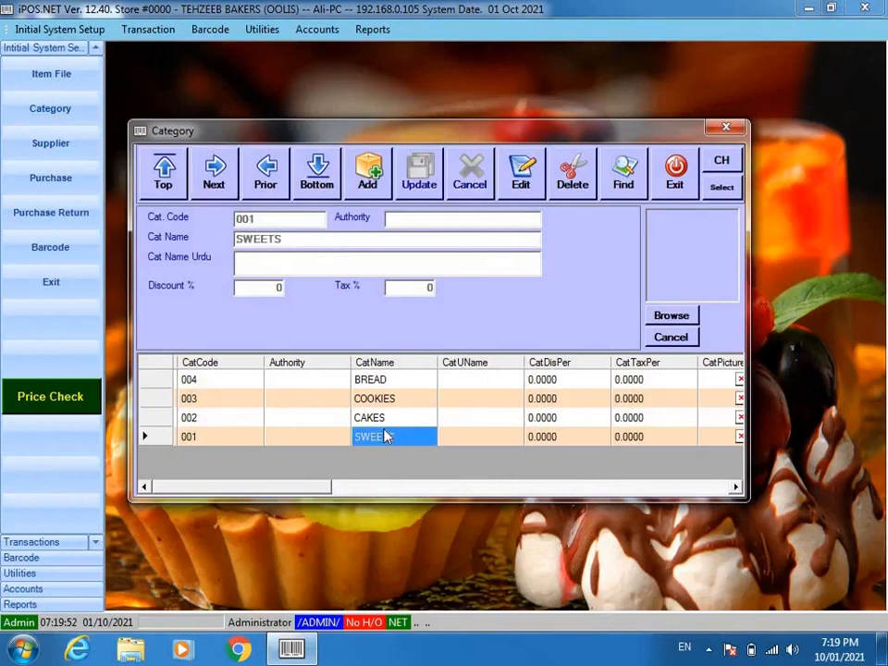
left_click(377, 417)
left_click(380, 401)
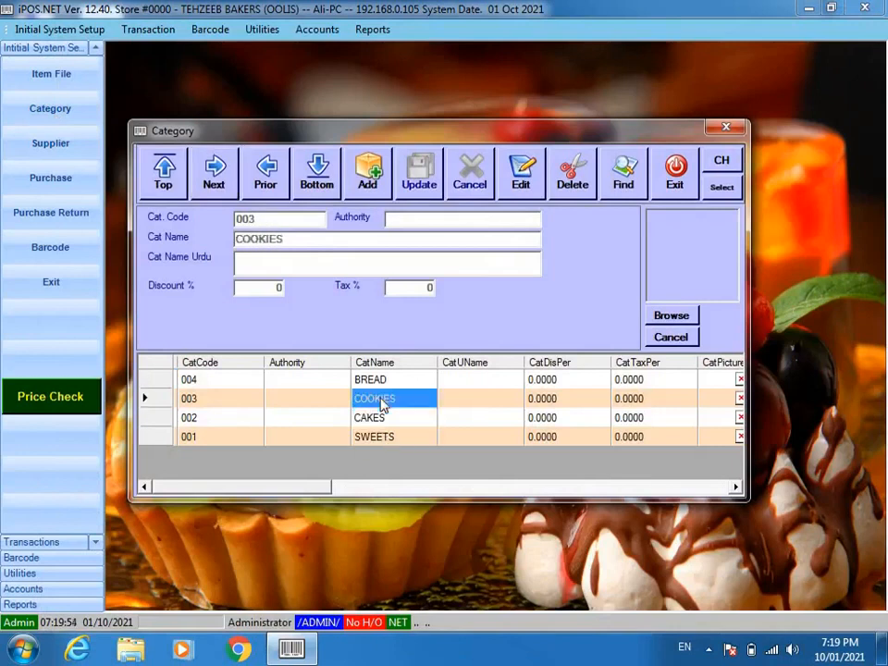
left_click(375, 381)
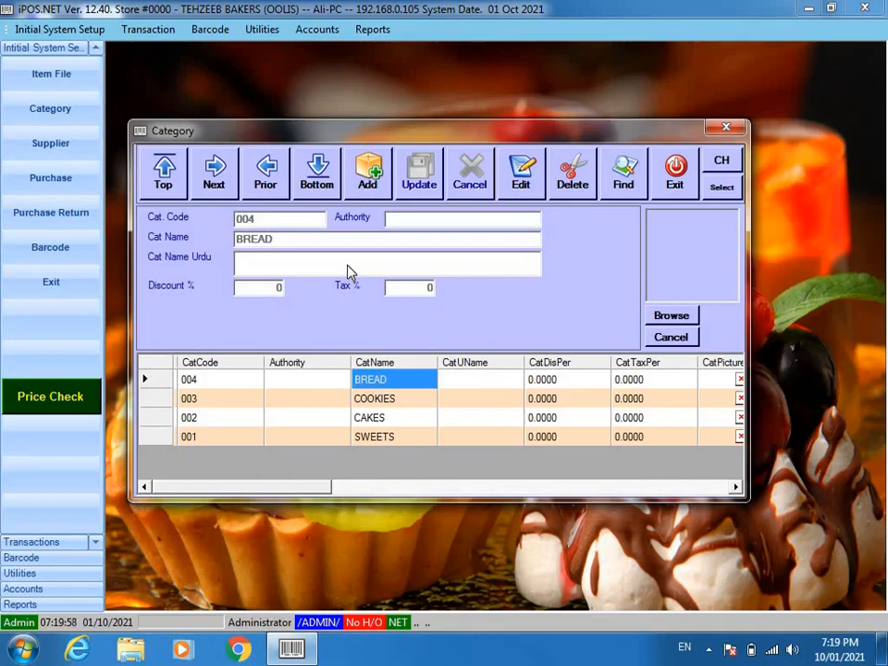
Add a category with code 005 and name DRINKS & JUICE, save it and close the Category form
left_click(367, 175)
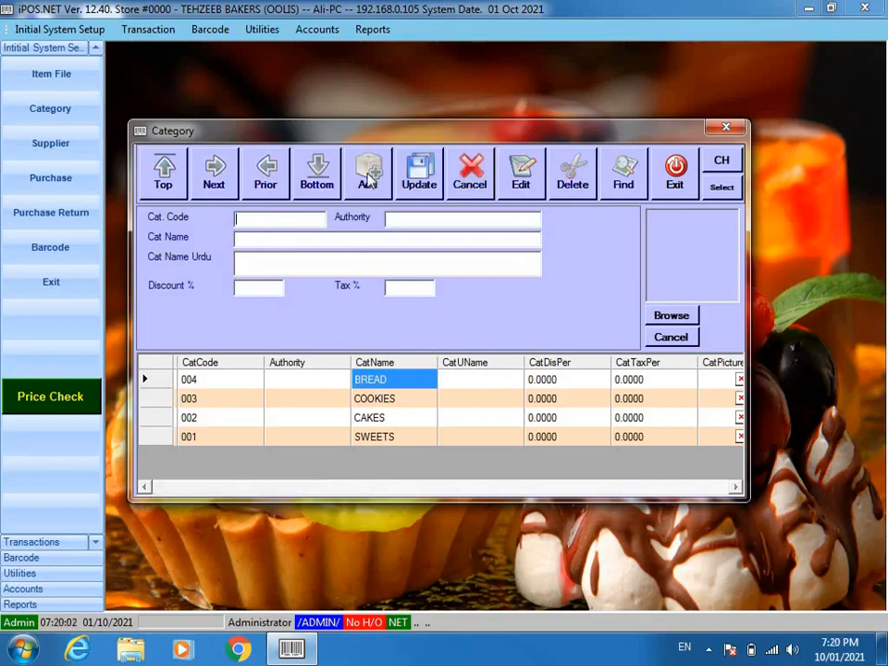
type("005")
left_click(280, 288)
left_click(334, 242)
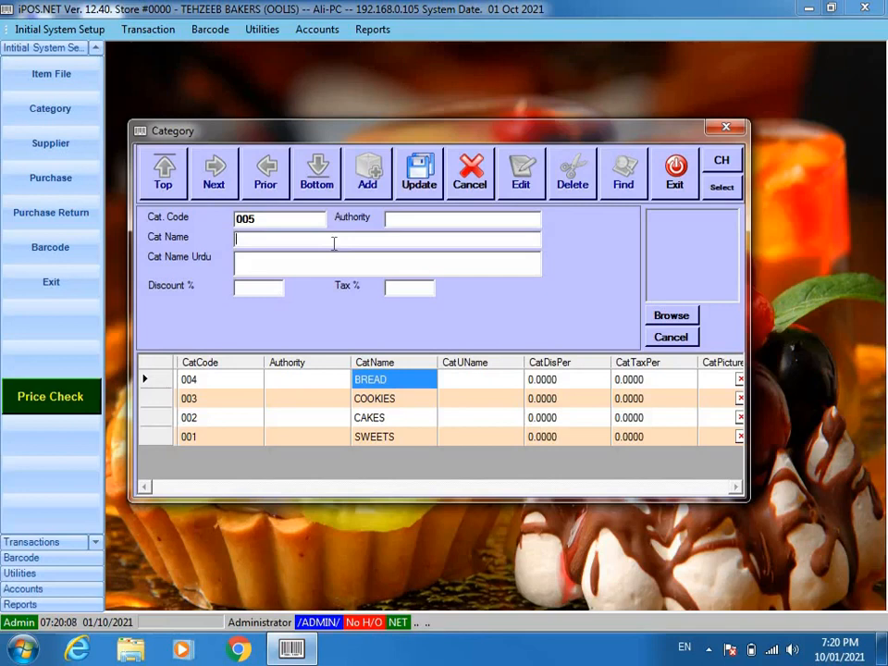
type("DRINKS & JUICE")
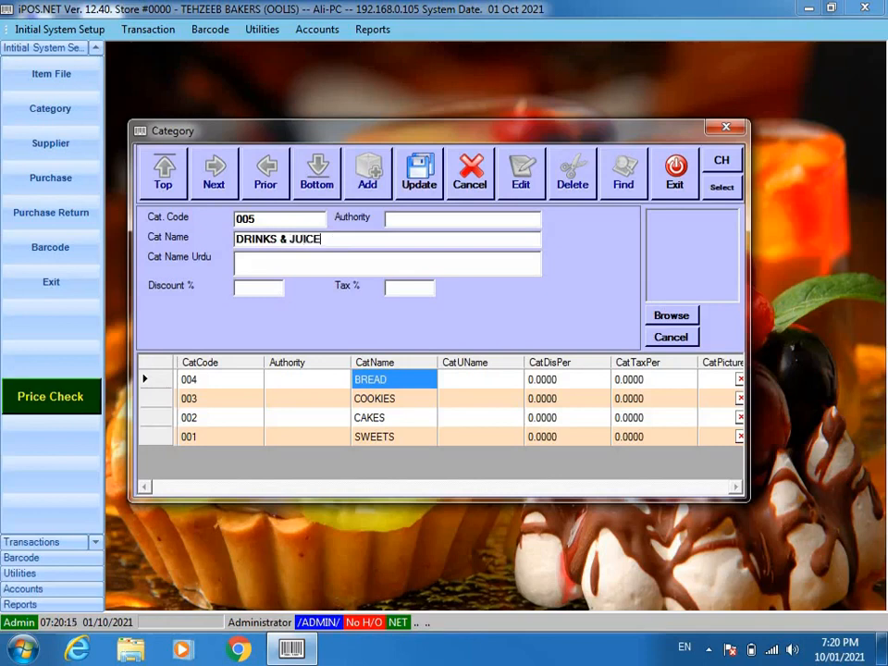
left_click(428, 193)
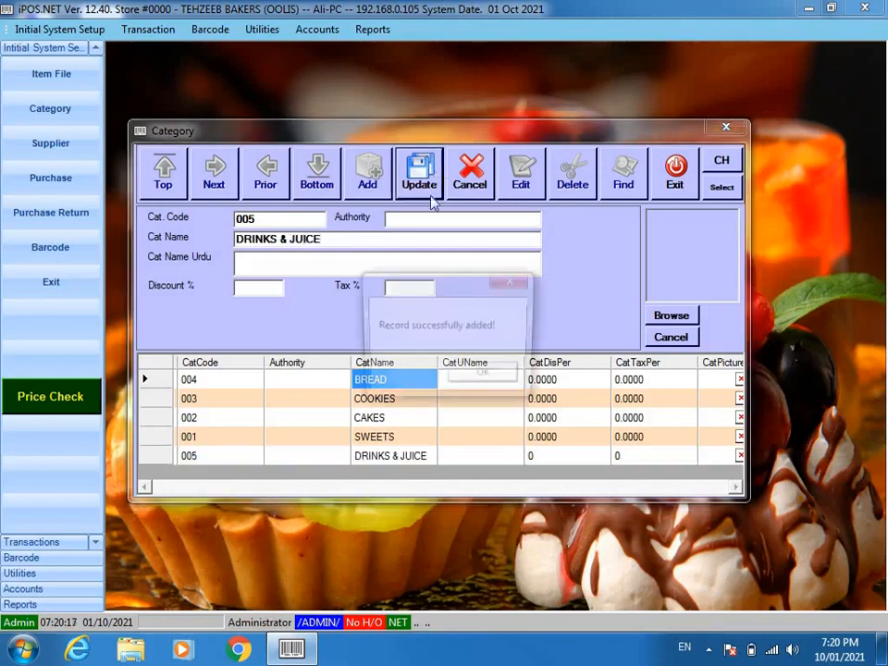
left_click(478, 381)
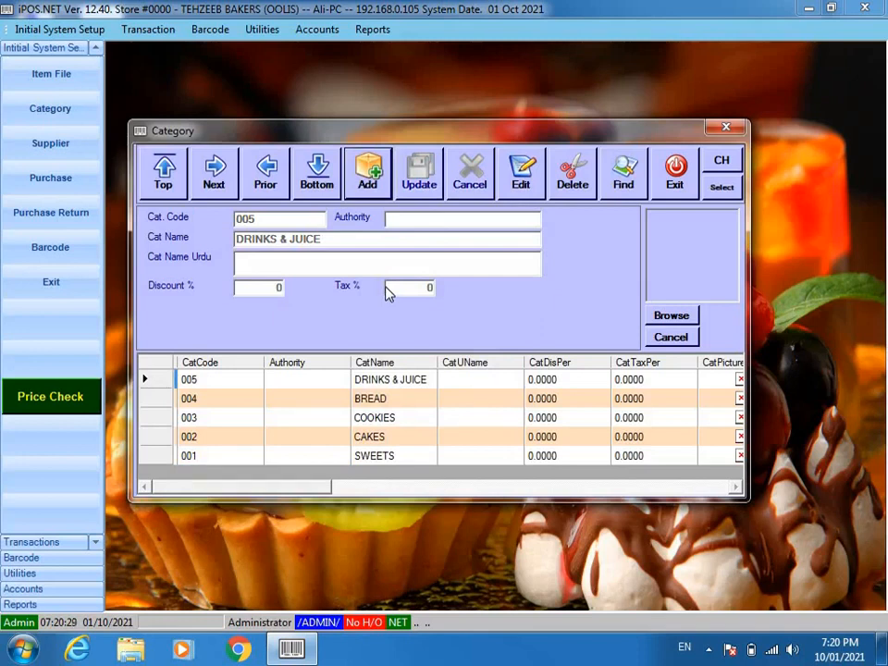
left_click(687, 185)
Start a new supplier record with code 002 and the name GLOBAL TRADERS
left_click(48, 144)
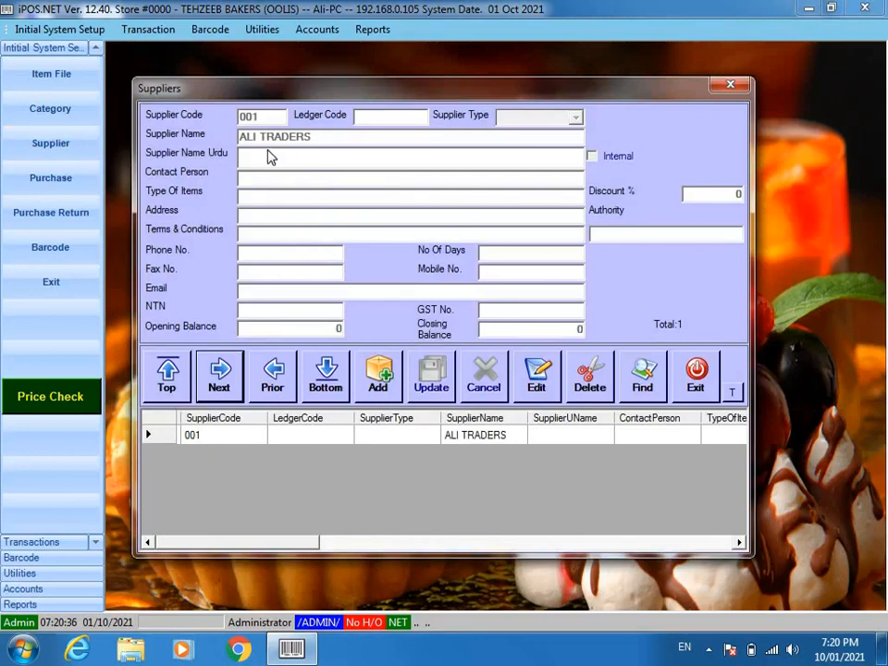
left_click(374, 372)
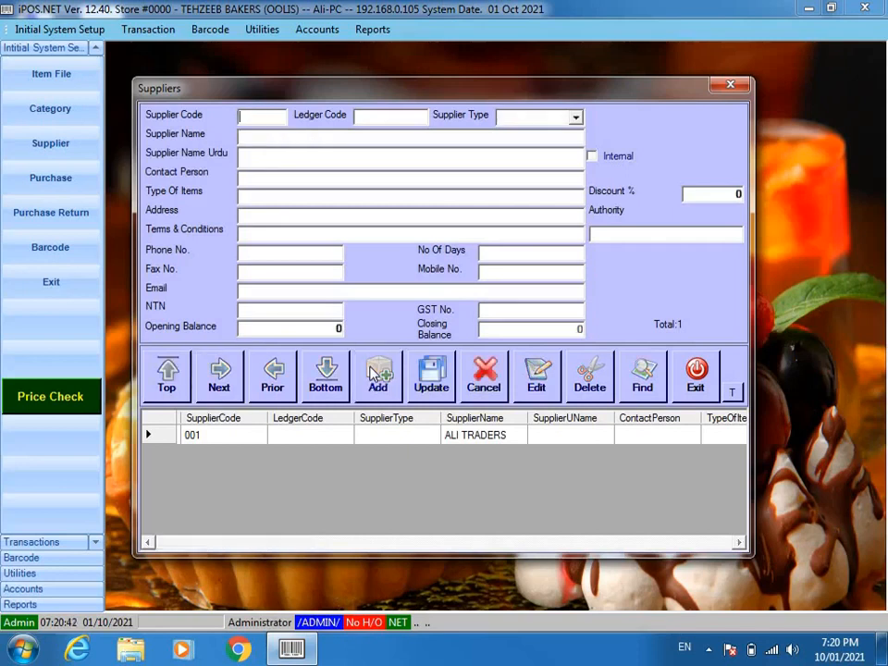
type("002")
key("Tab")
key("Tab")
key("Tab")
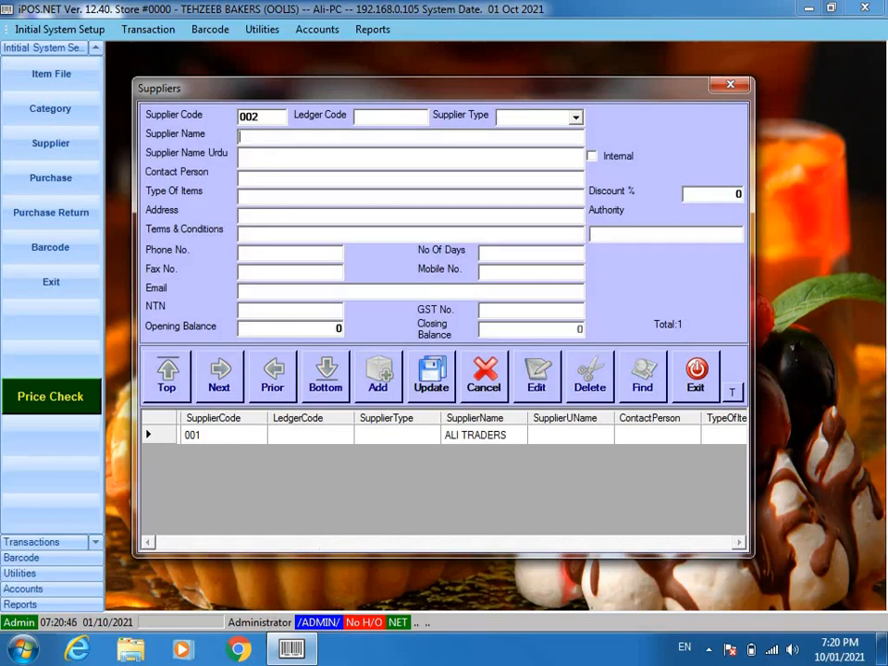
type("GLOBAL TRADERS")
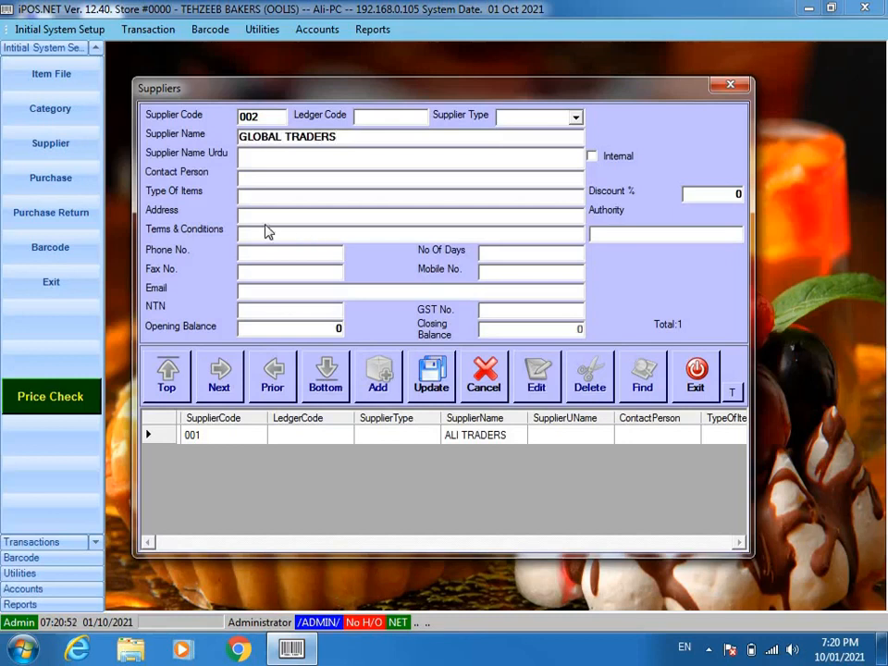
Go over the new supplier's optional fields: contact person, type of items, address, terms and conditions, number of days and mobile number
left_click(247, 178)
left_click(248, 196)
left_click_drag(339, 138, 189, 143)
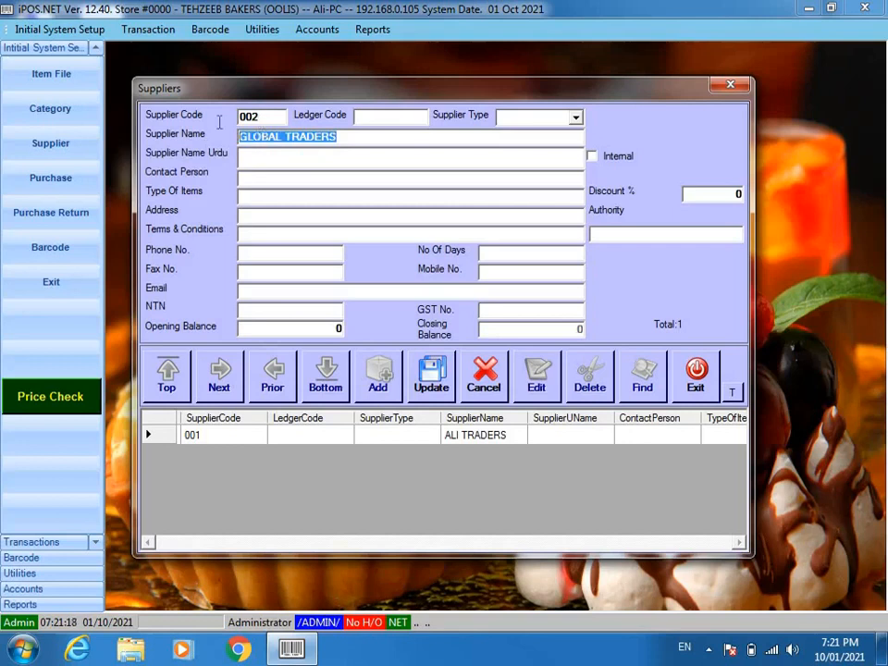
key("shift+Tab")
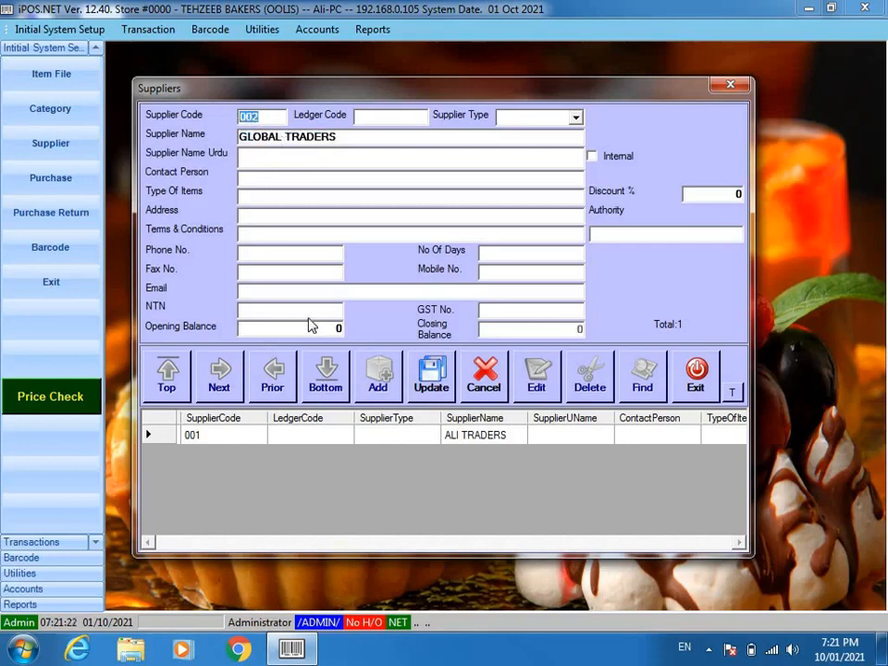
left_click(273, 216)
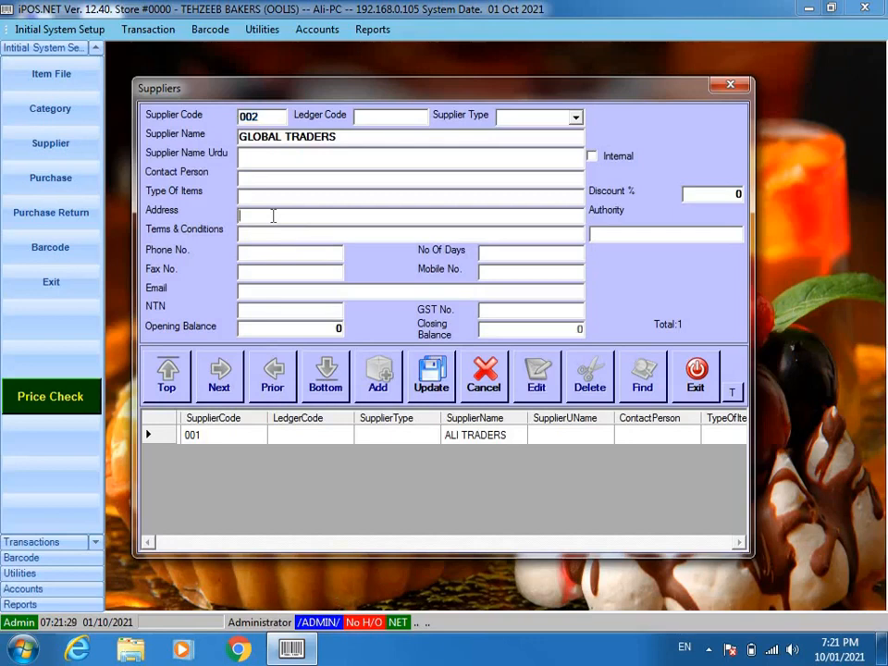
left_click(269, 232)
left_click(541, 253)
left_click(525, 268)
Save the GLOBAL TRADERS supplier record and close the Suppliers form
left_click(433, 380)
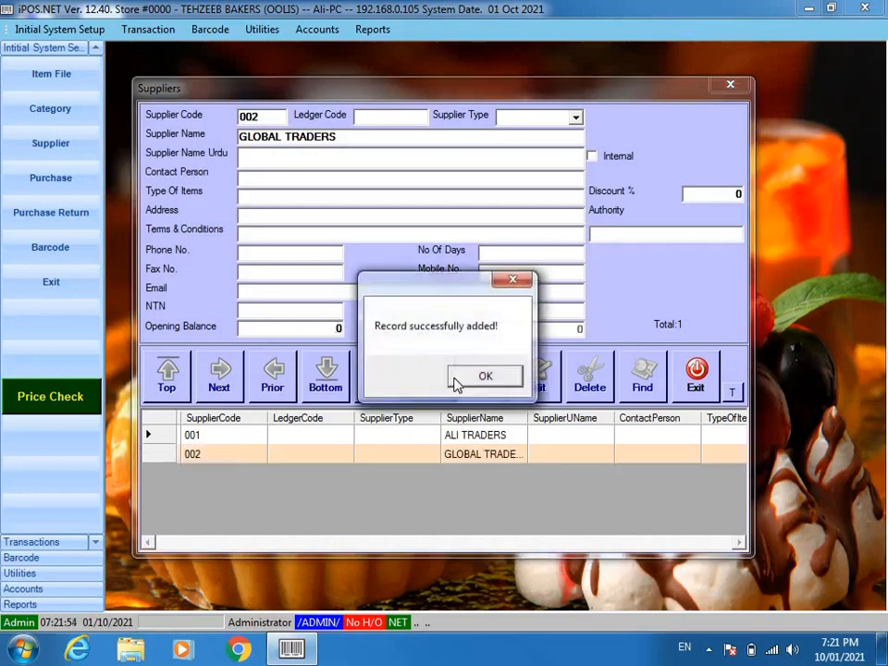
left_click(468, 377)
key("Escape")
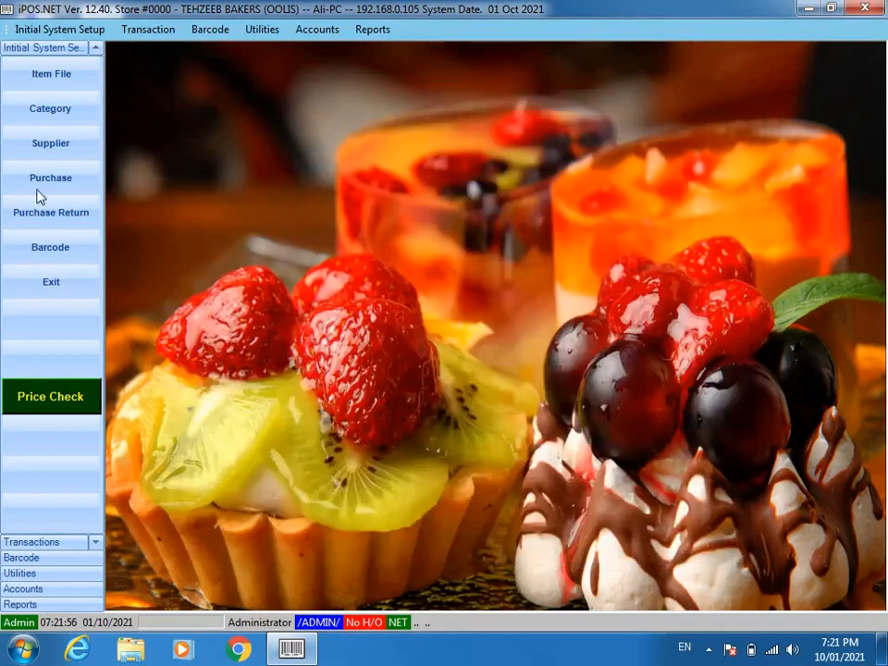
Create a purchase voucher (Stock Debit Note) for supplier 001 ALI TRADERS and save its header
left_click(121, 180)
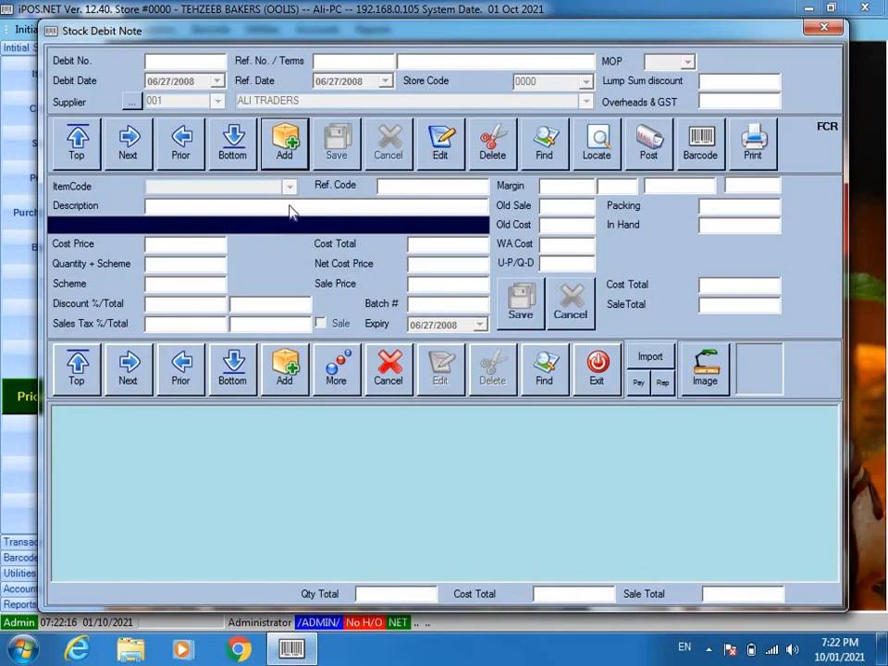
left_click(269, 139)
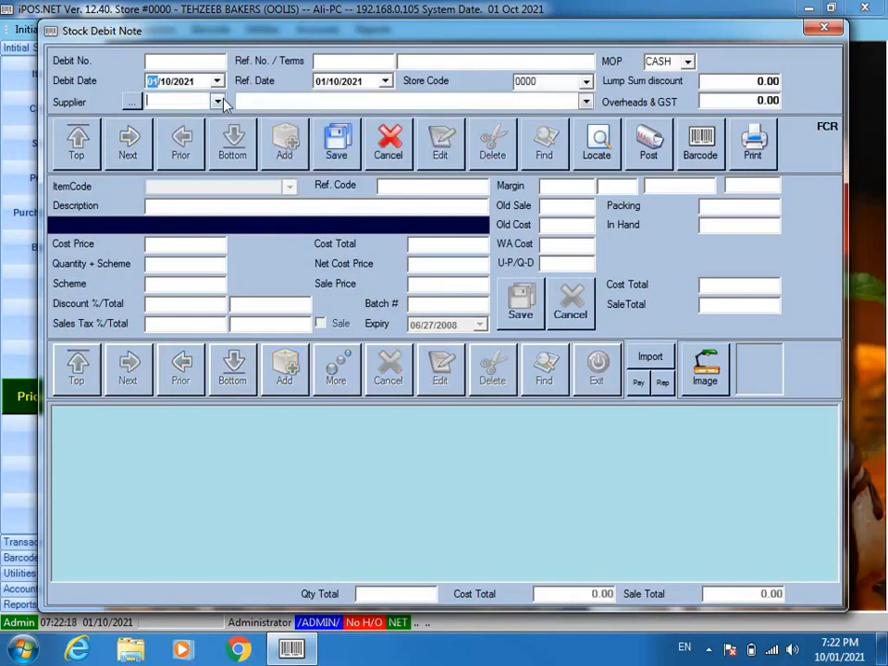
left_click(216, 102)
left_click(212, 137)
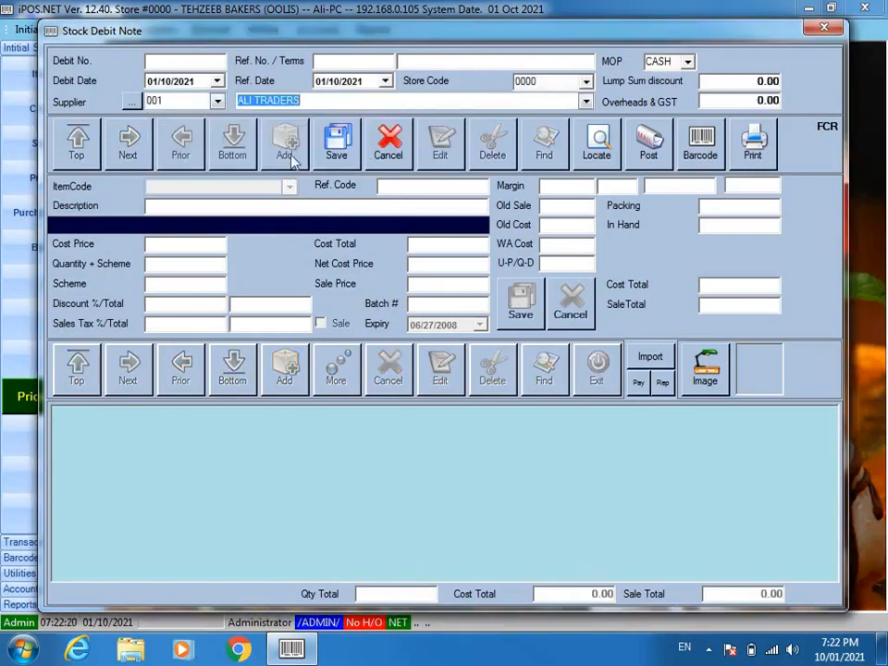
left_click(321, 155)
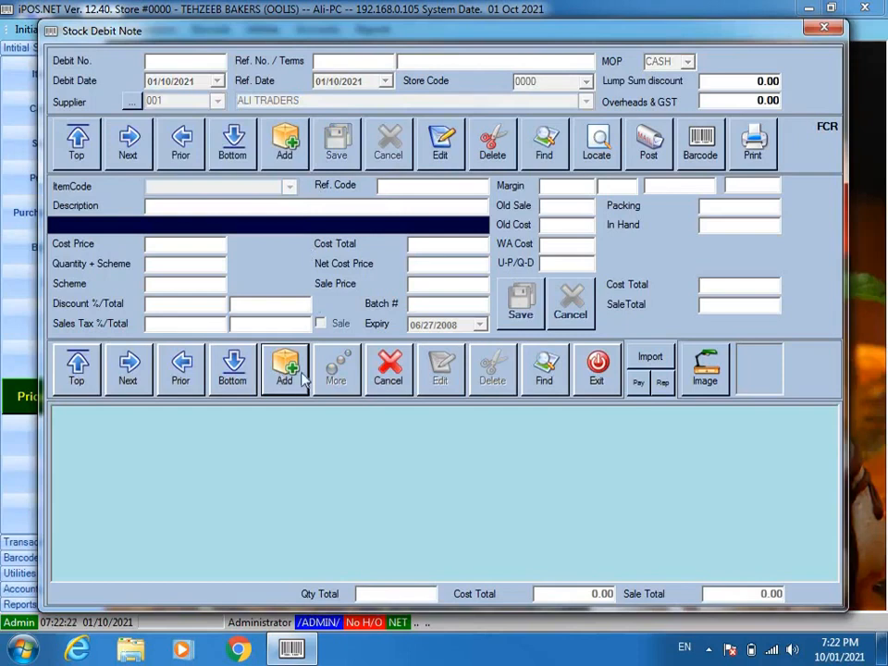
Start an item line on the purchase voucher for item 001 MILKY BREAD LARGE with a quantity of 20
left_click(288, 364)
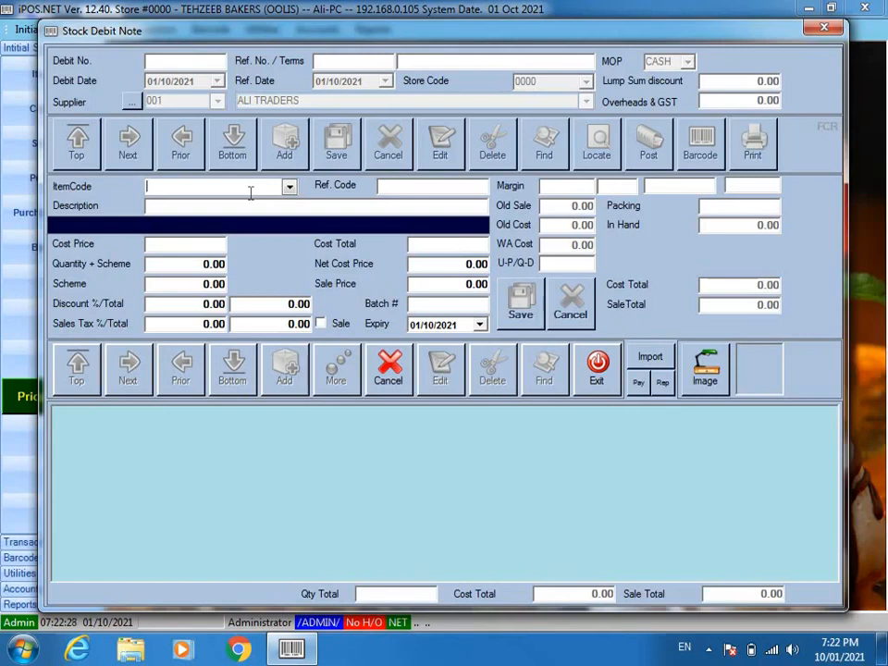
type("001")
key("Return")
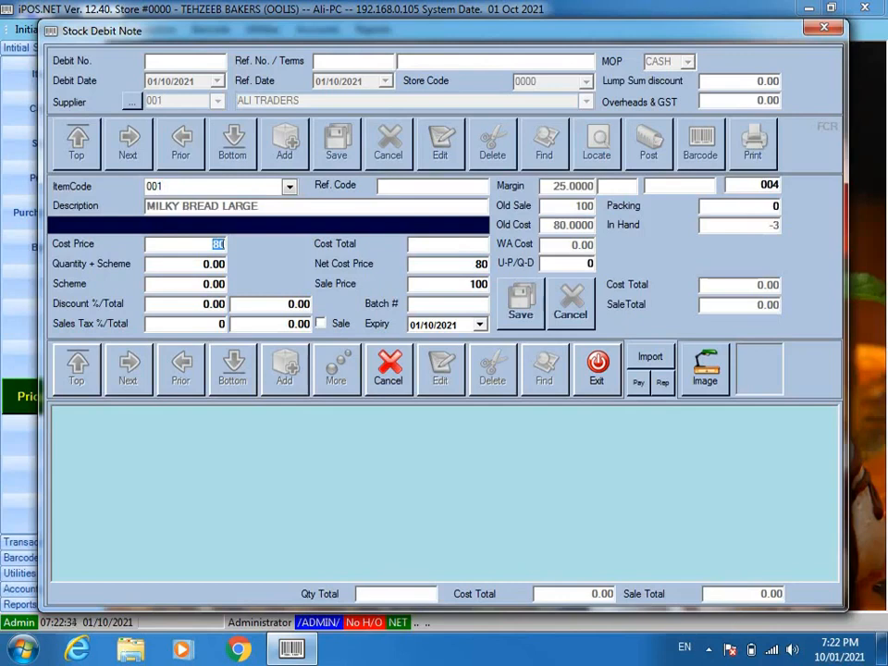
key("Return")
type("20")
key("Return")
key("Return")
key("Return")
key("Return")
key("Return")
key("Return")
key("Return")
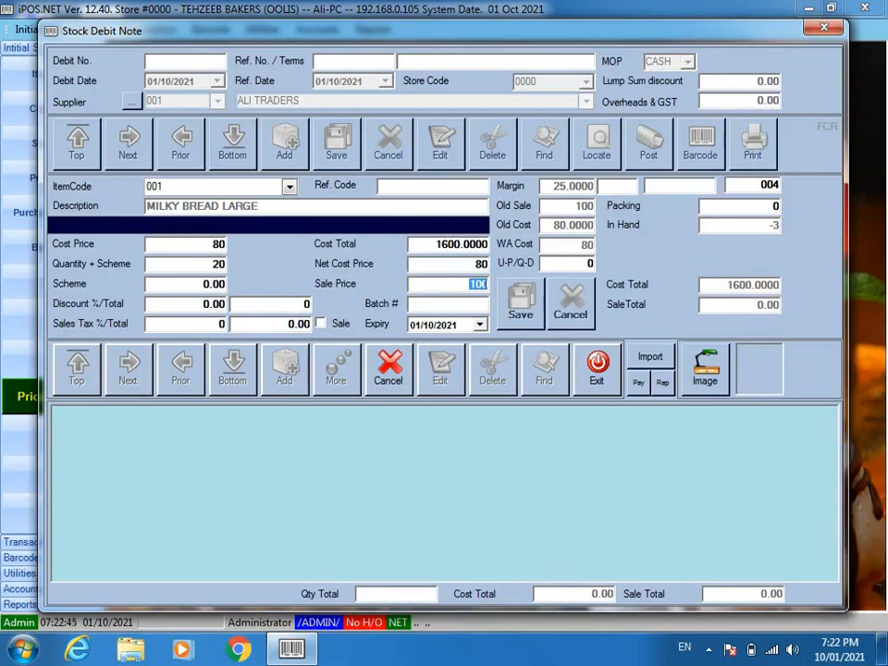
Set the MILKY BREAD LARGE line's sale price to 120 and expiry to 01/10/2022, and save the line
type("120")
key("Return")
key("Right")
key("Right")
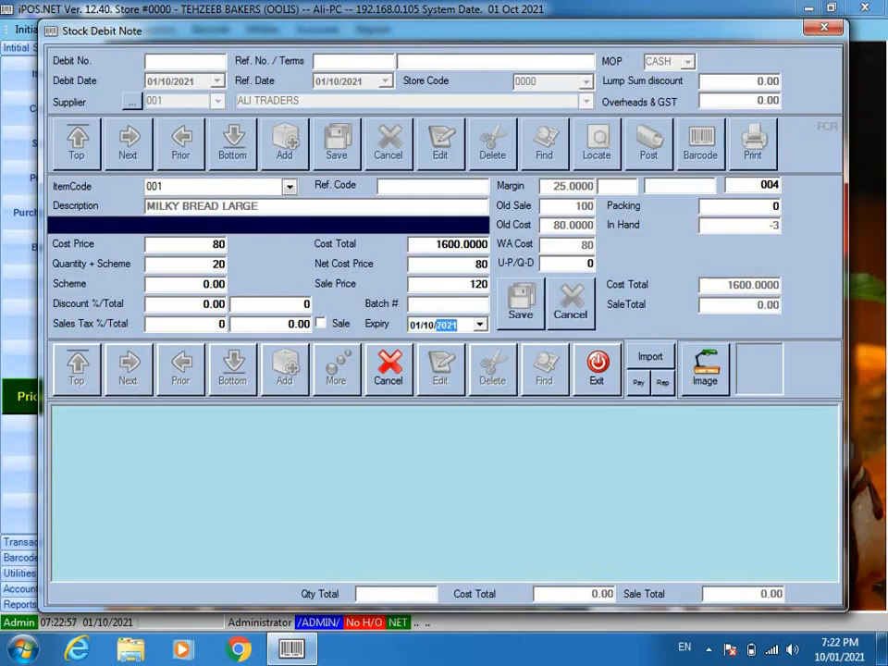
type("2022")
key("Return")
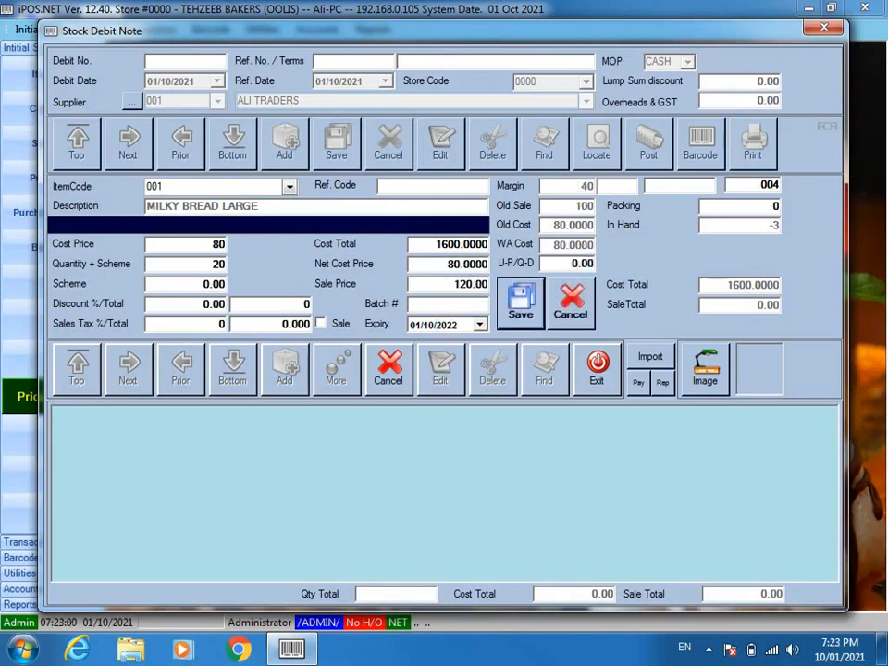
key("Return")
key("Return")
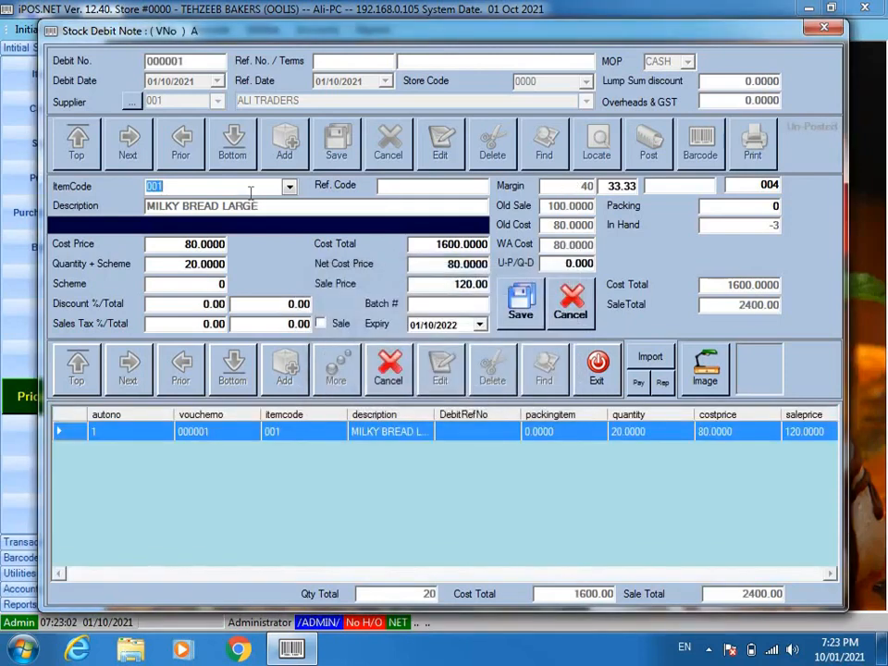
Add item 002 MILKY BREAD SMALL to the voucher with a quantity of 15, keeping its default prices, and save the line
type("002")
key("Return")
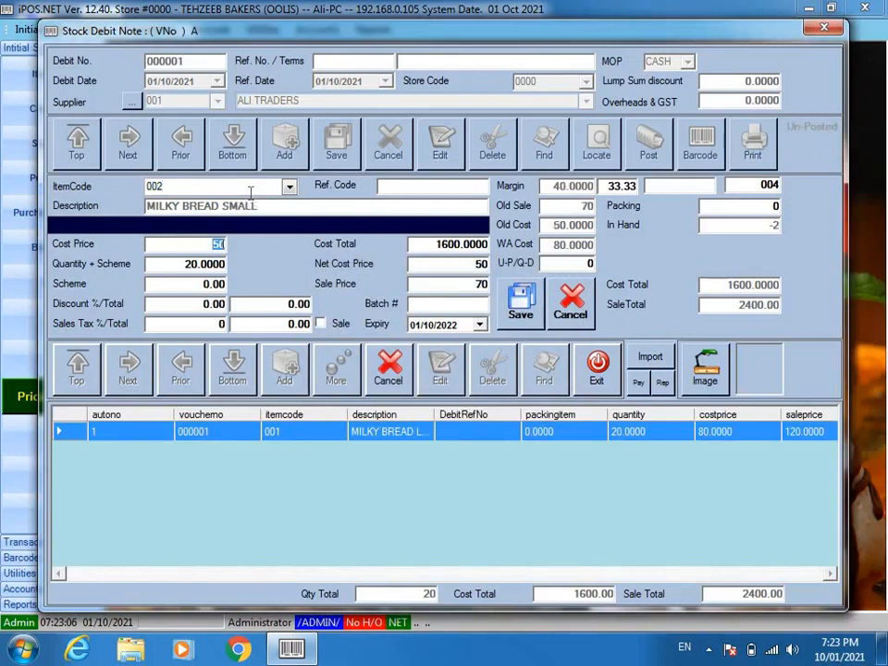
key("Return")
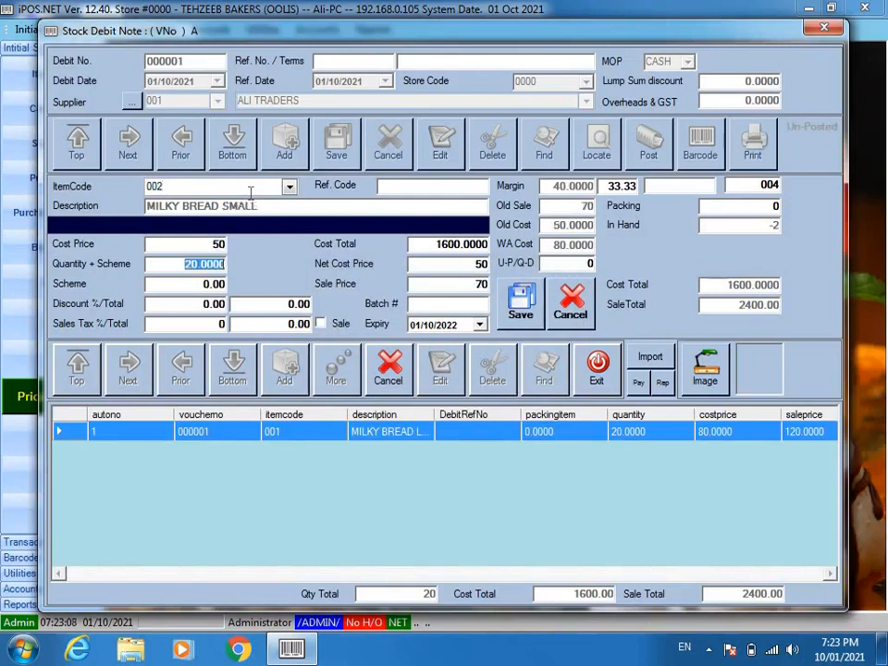
type("15")
key("Return")
key("Return")
key("Return")
key("Return")
key("Return")
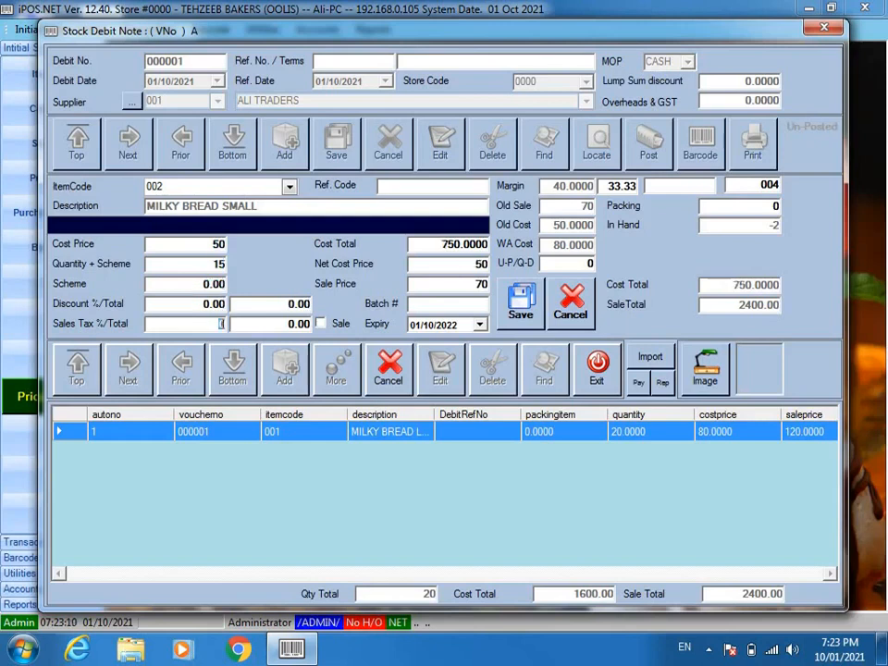
key("Return")
key("Return")
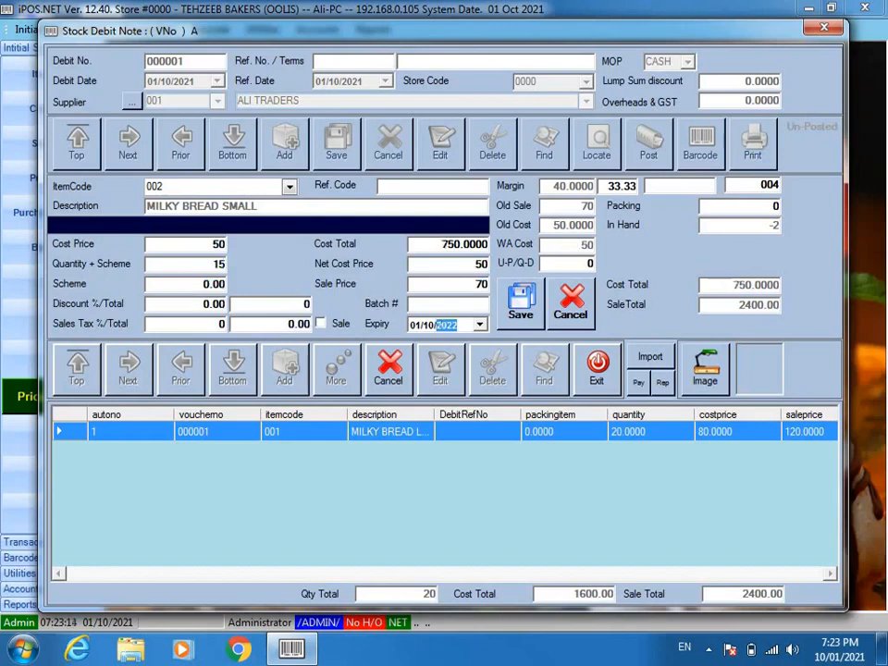
key("Return")
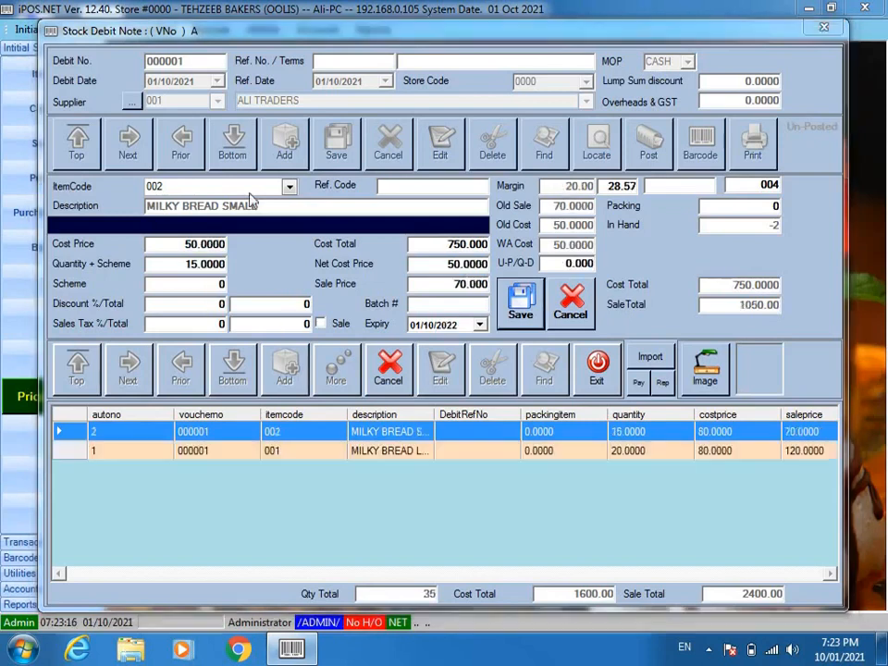
key("Return")
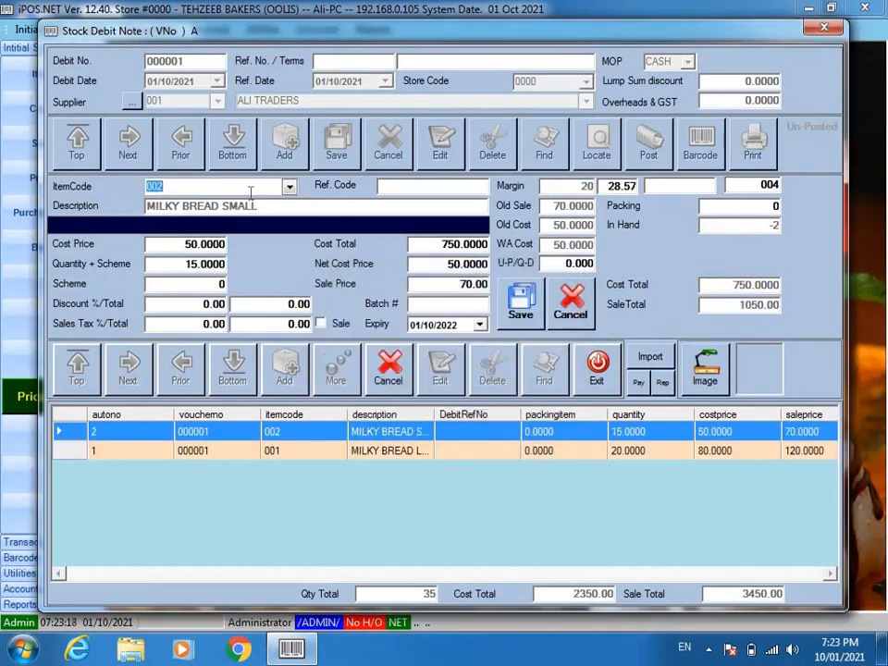
Add item 003 GULAB JAMAN to the voucher with quantity 30 and sale price 550, and save the line
type("003")
key("Return")
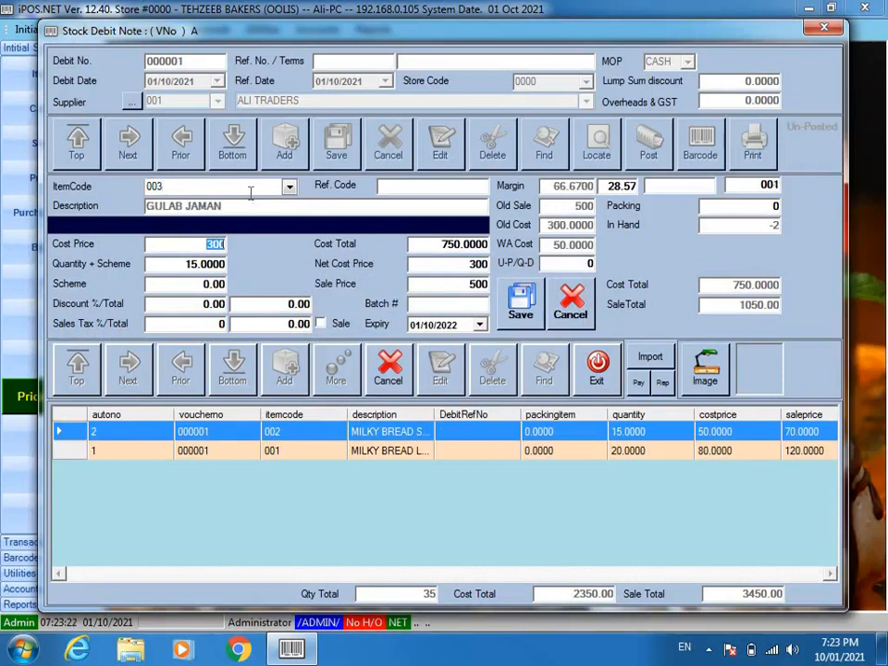
key("Return")
type("30")
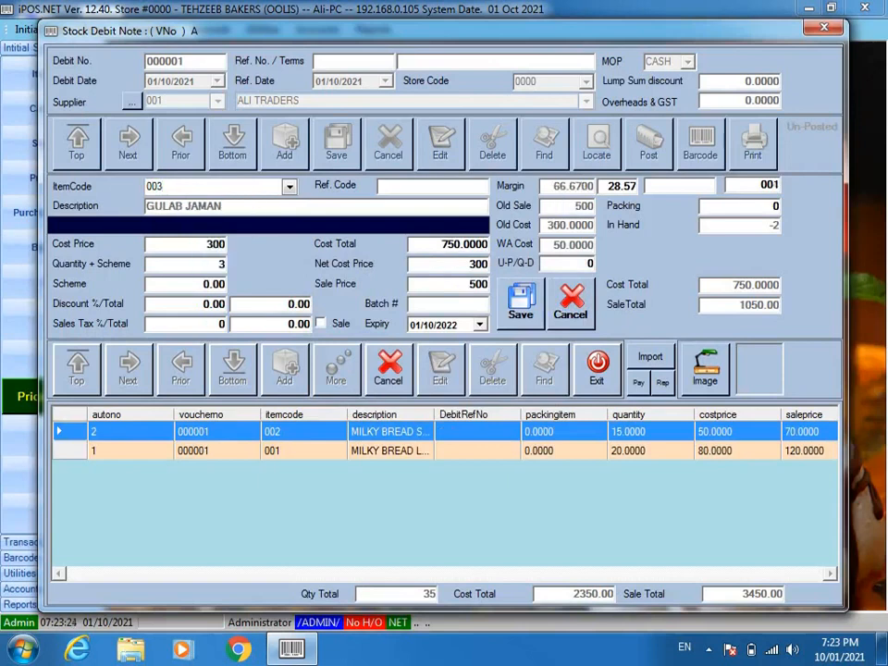
key("Return")
key("Return")
key("Return")
key("Return")
key("Return")
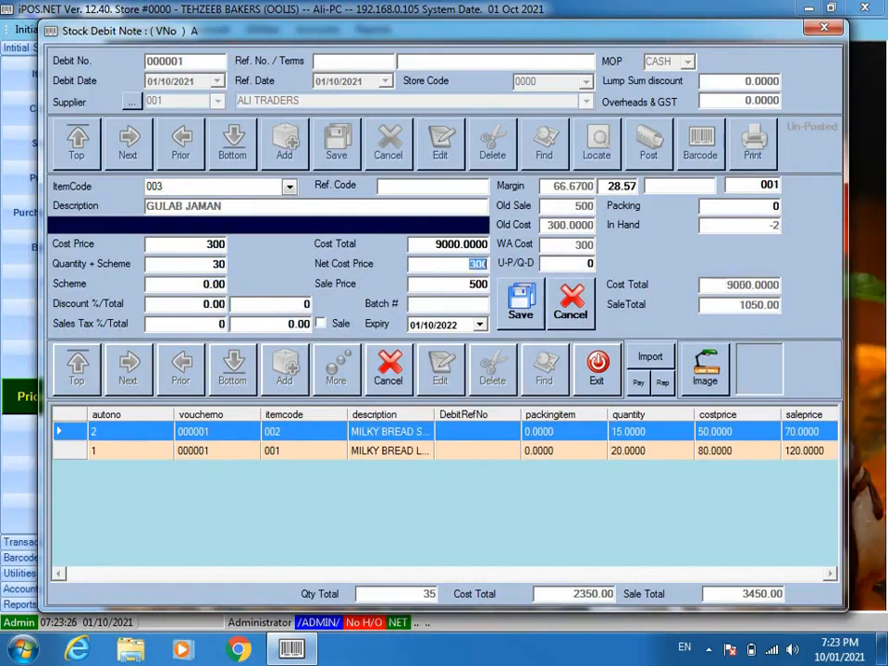
type("550")
key("Return")
key("Return")
key("Return")
Add item 004 RAS GOLA to the voucher with quantity 35 and sale price 600, and save the line
type("004")
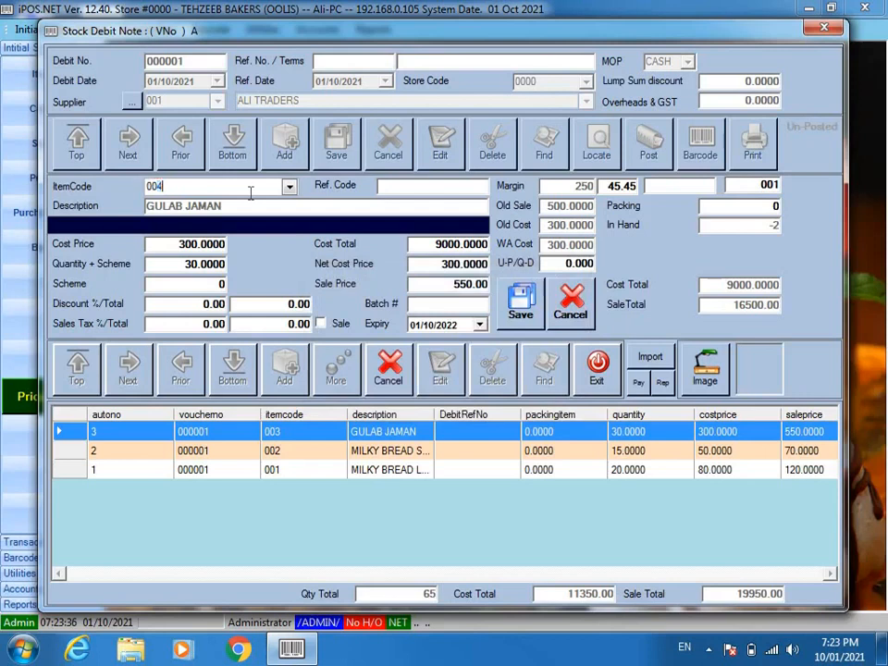
key("Return")
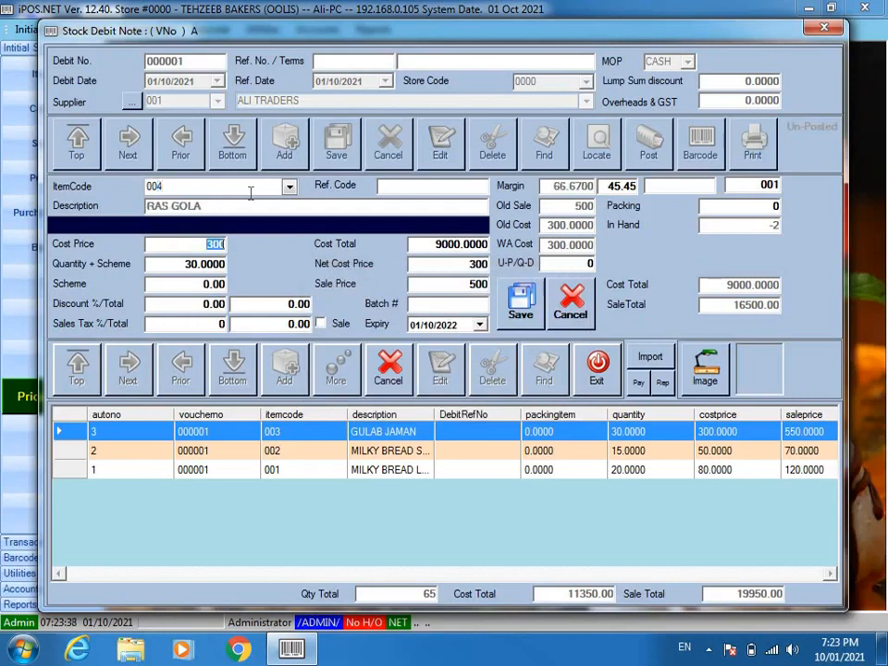
key("Return")
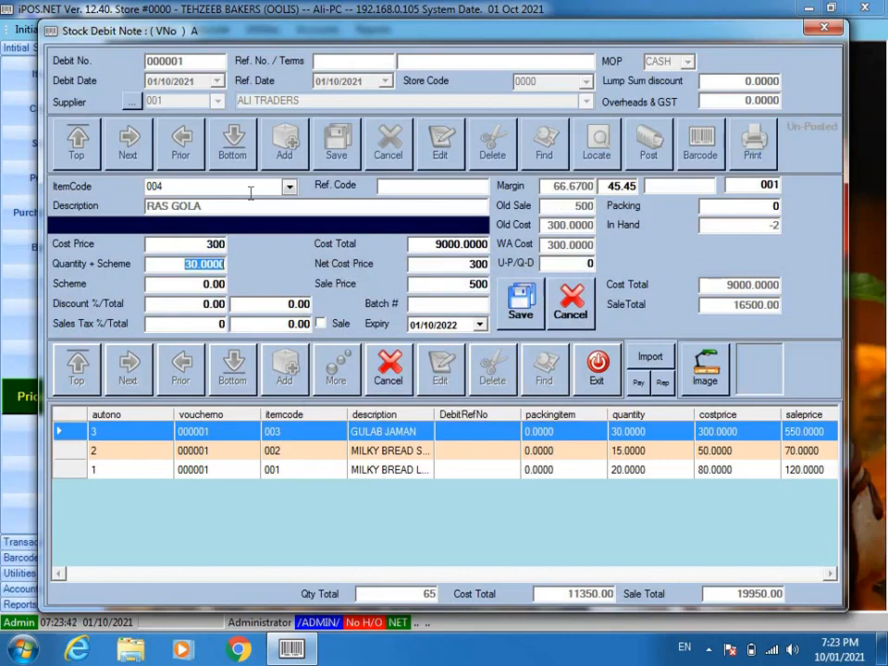
type("35")
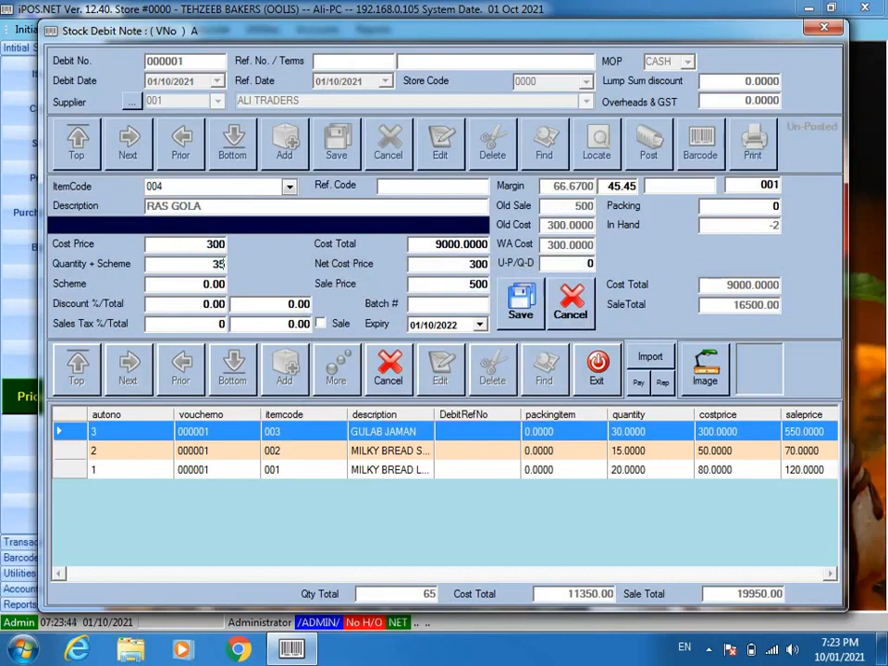
key("Return")
key("Return")
key("Return")
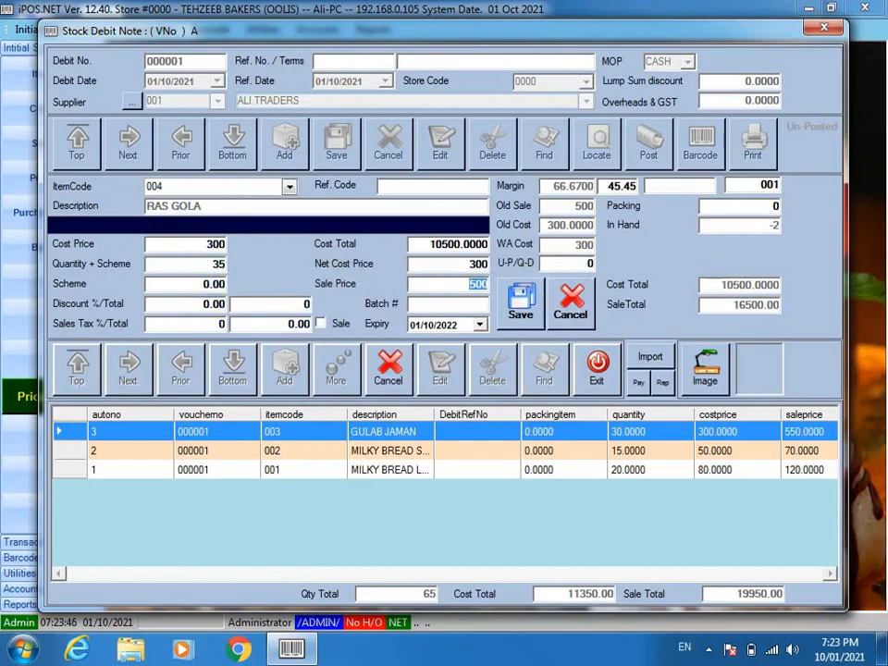
type("600")
key("Return")
key("Return")
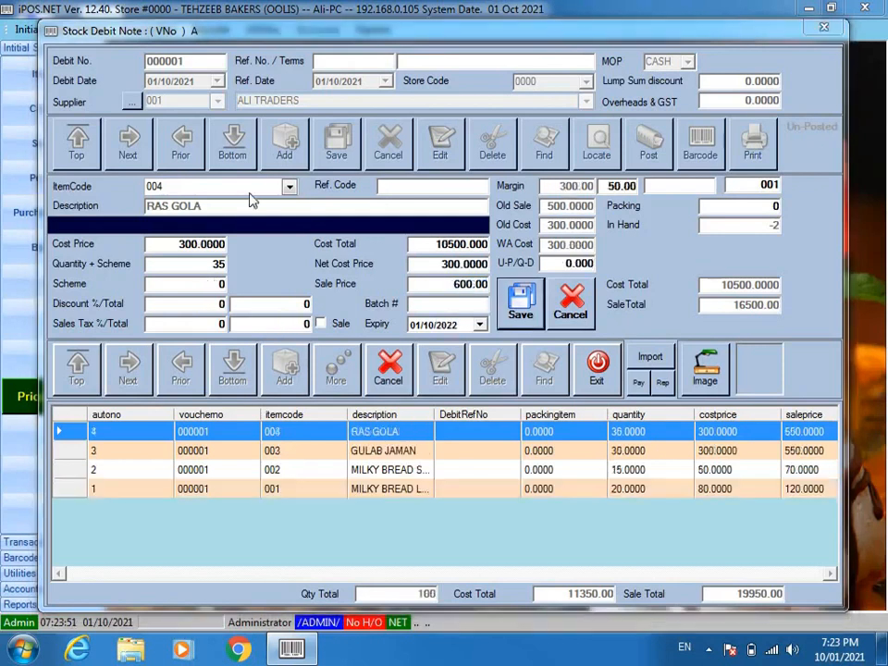
key("Return")
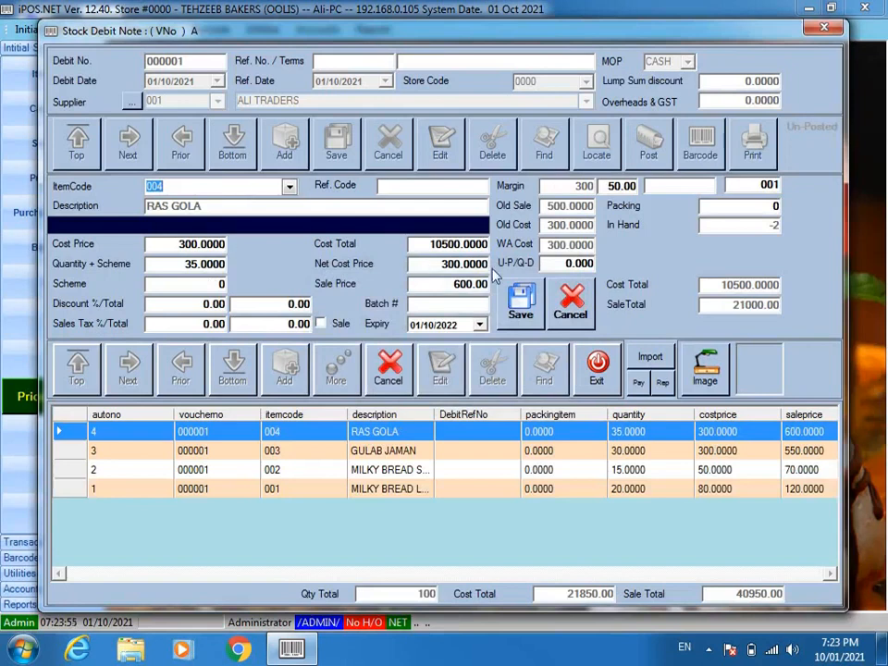
Post purchase voucher 000001 without adding another item line, and close the voucher form
left_click(396, 372)
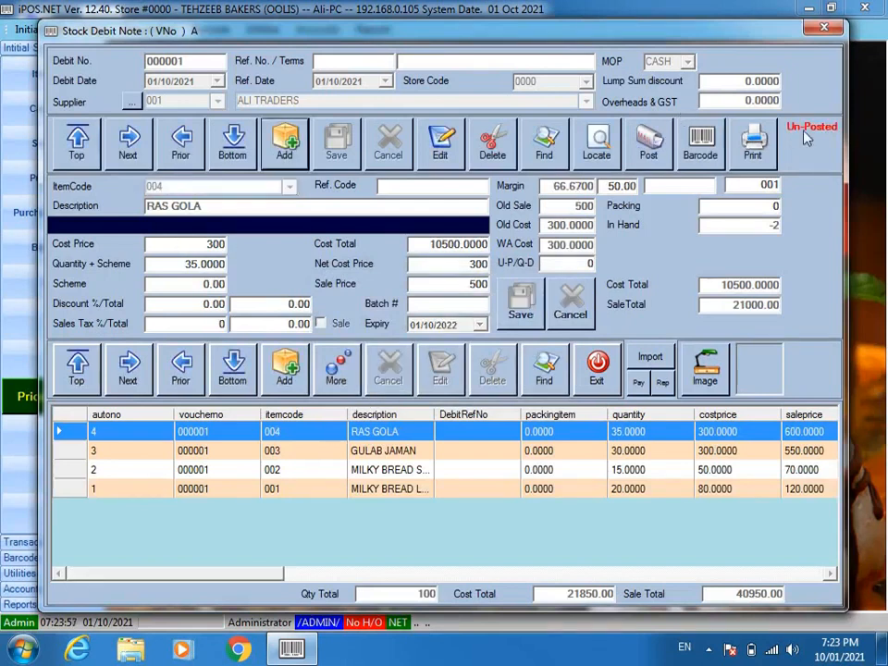
left_click(653, 137)
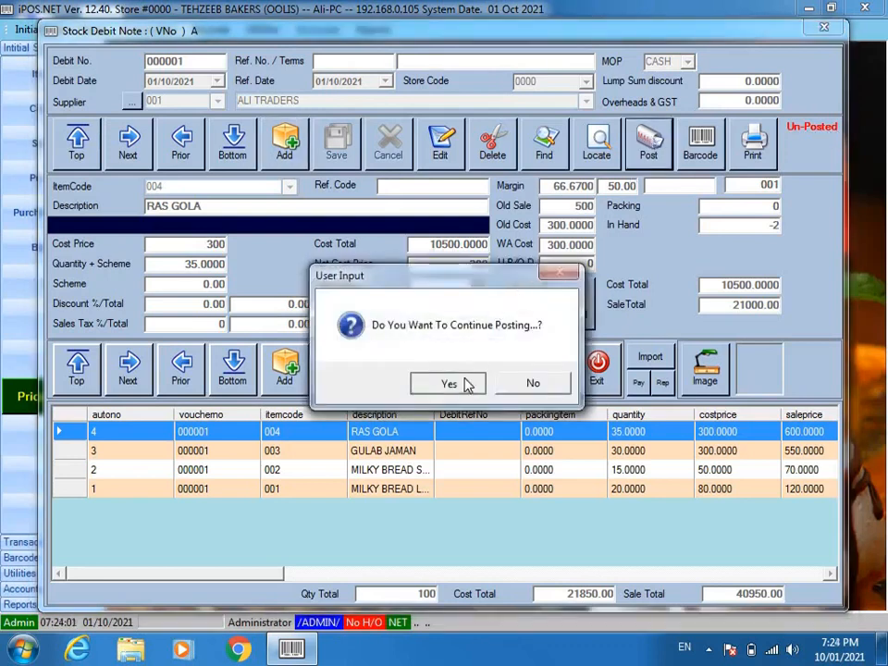
left_click(467, 385)
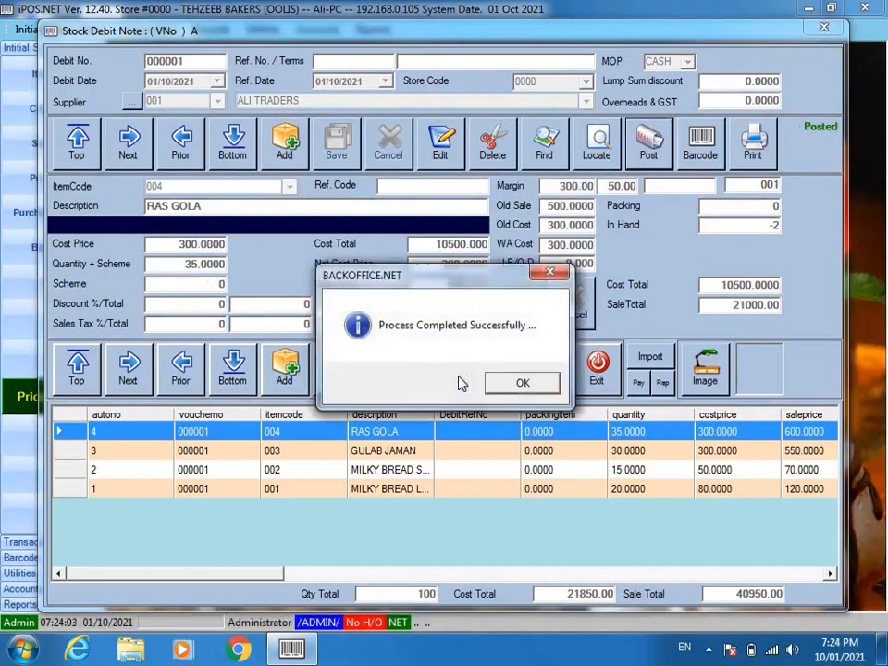
left_click(531, 387)
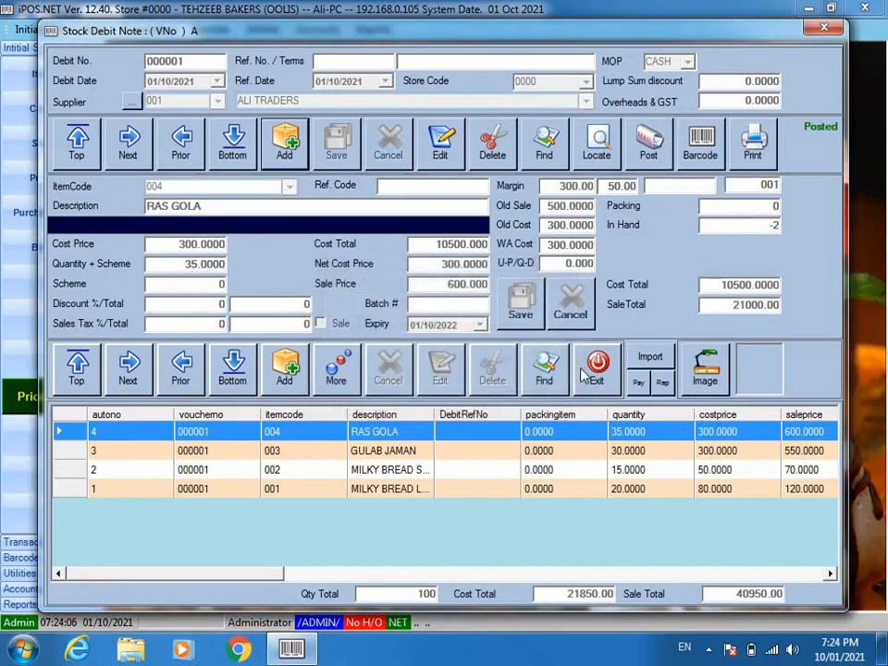
left_click(595, 367)
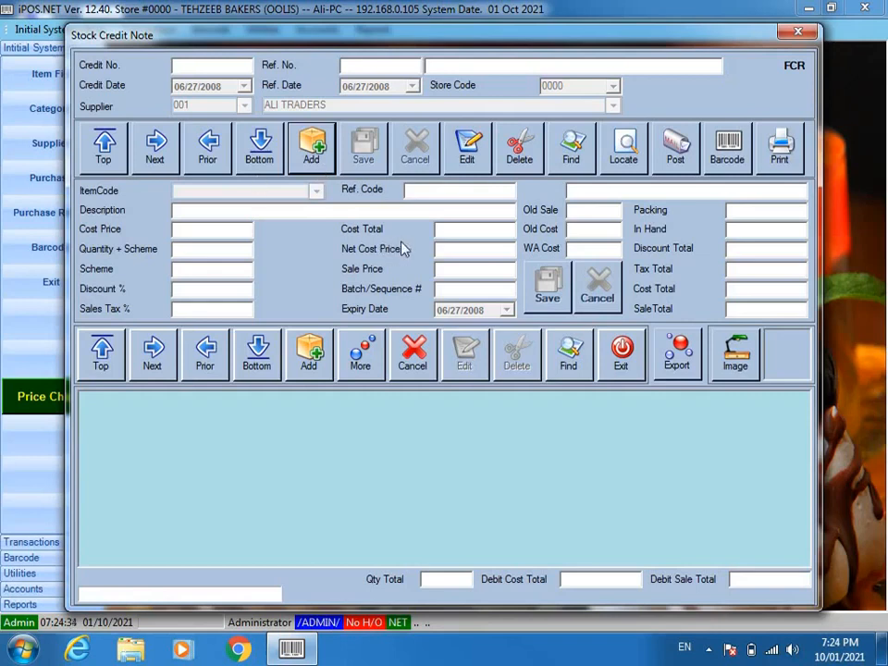
Look over the purchase return and alphanumeric barcode forms, closing each one
left_click(618, 356)
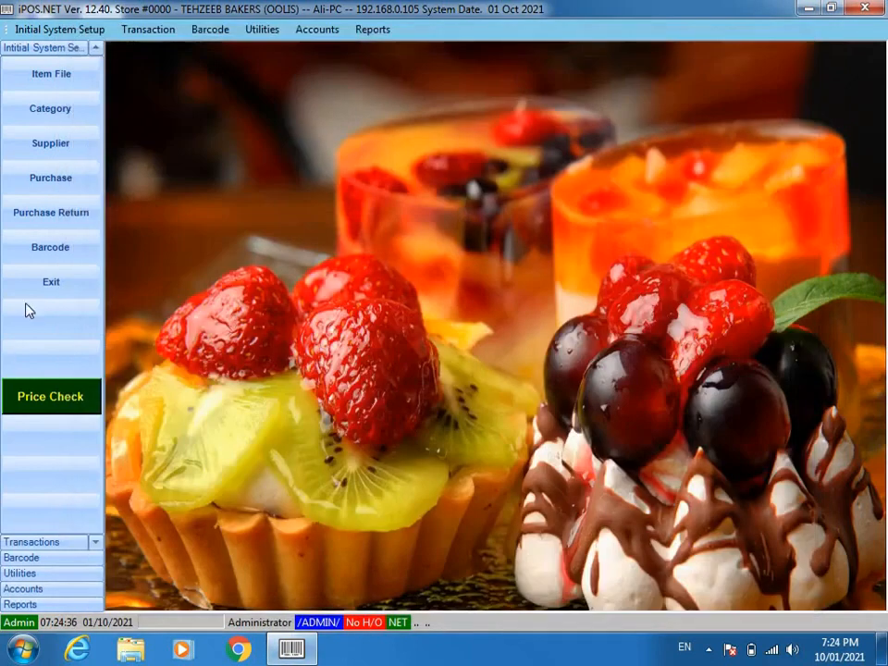
left_click(40, 250)
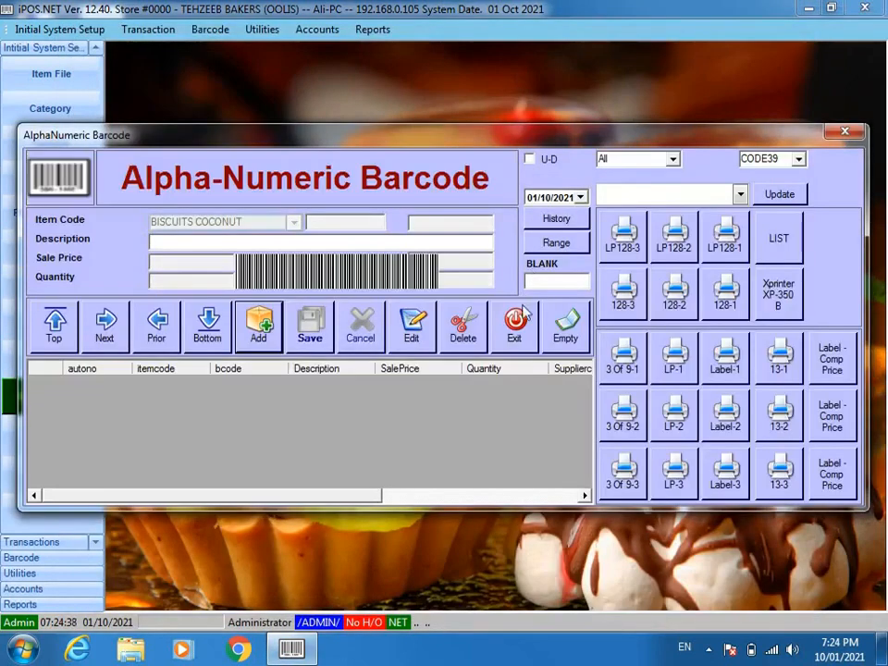
left_click(514, 314)
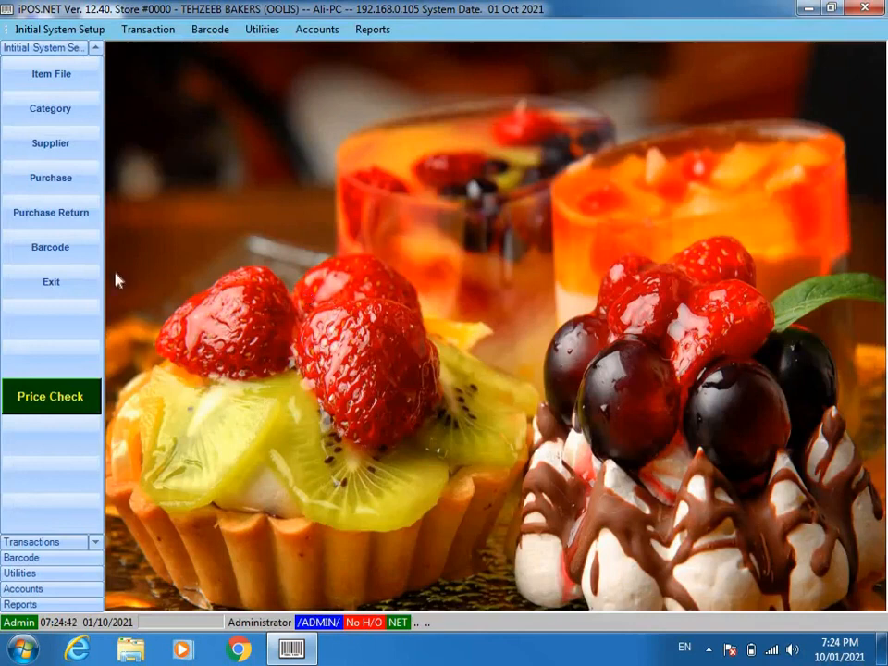
Start a new item record in the item file with code 007 and description BARFI
left_click(38, 73)
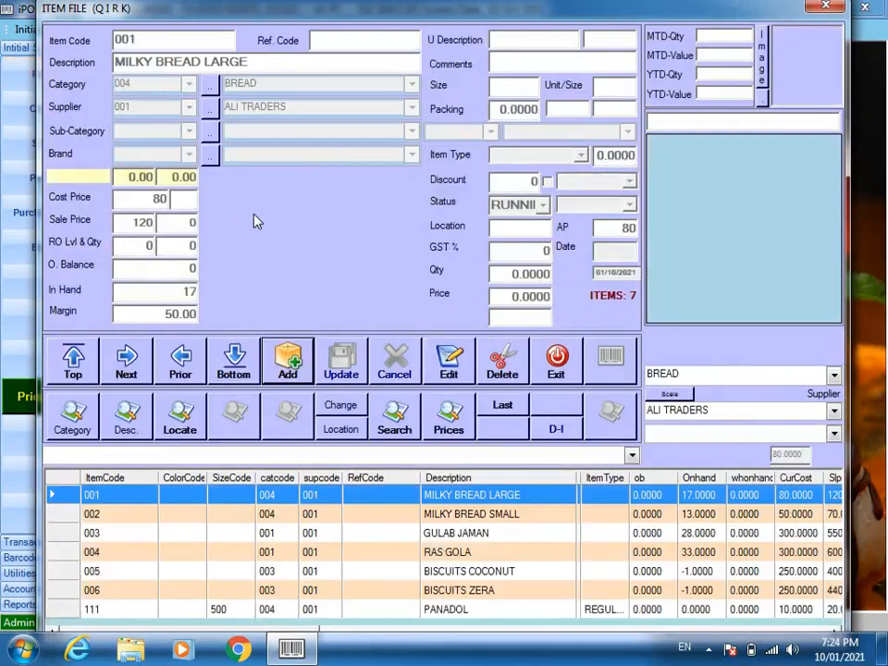
left_click(288, 368)
type("007")
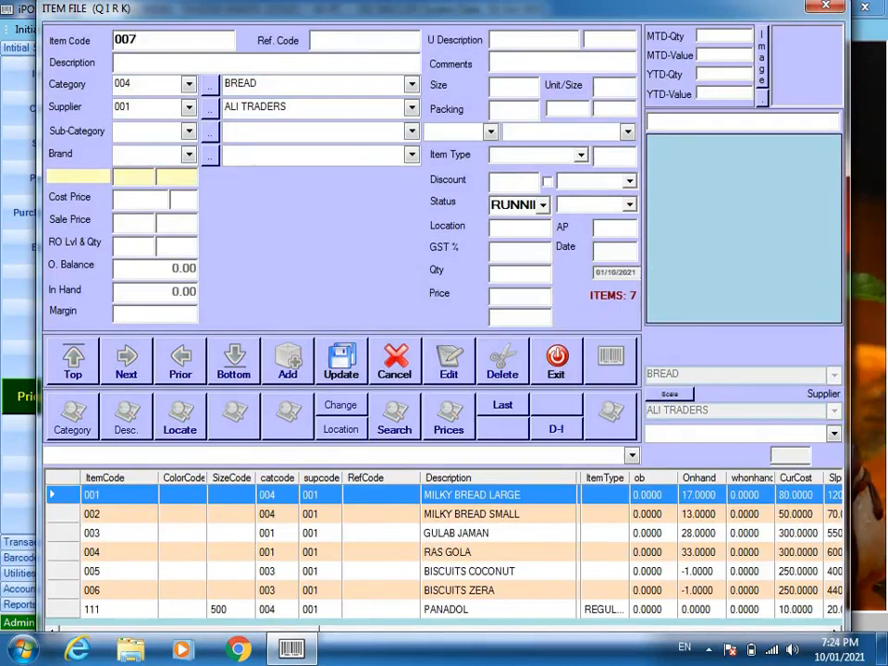
key("Return")
key("Return")
type("BARFI")
key("Return")
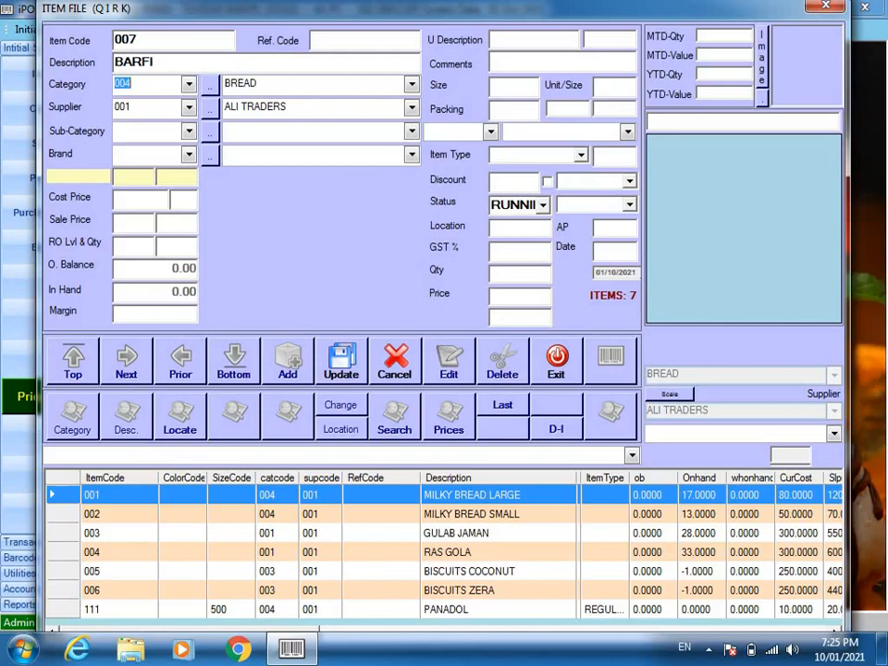
Assign the BARFI item to category 001 SWEETS, keeping supplier 001 ALI TRADERS and leaving sub-category and brand blank
key("Down")
key("Up")
key("Up")
key("Up")
key("Up")
key("Return")
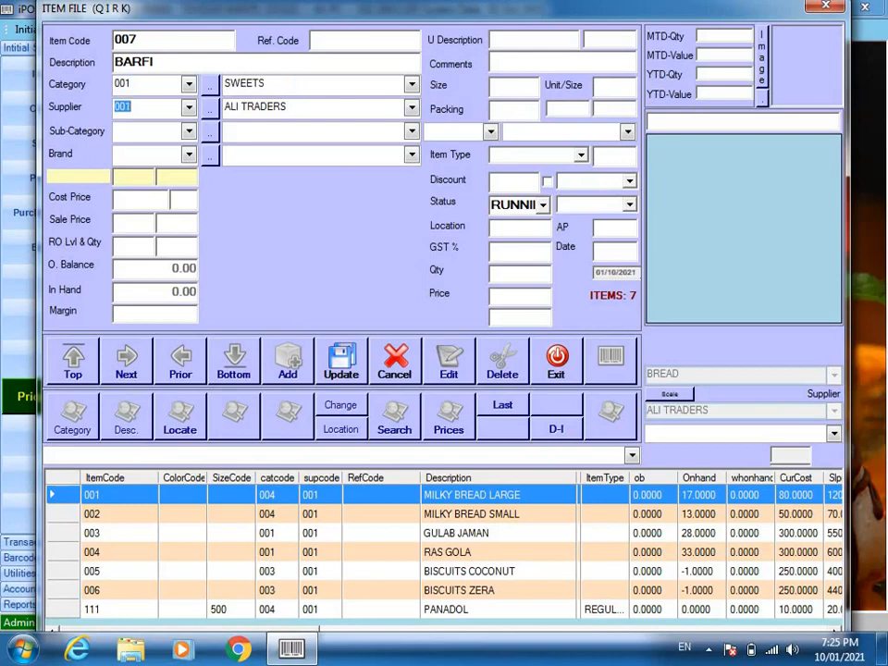
key("Return")
key("Return")
key("Return")
Set the BARFI item's cost price to 350 and sale price to 550
type("350")
key("Return")
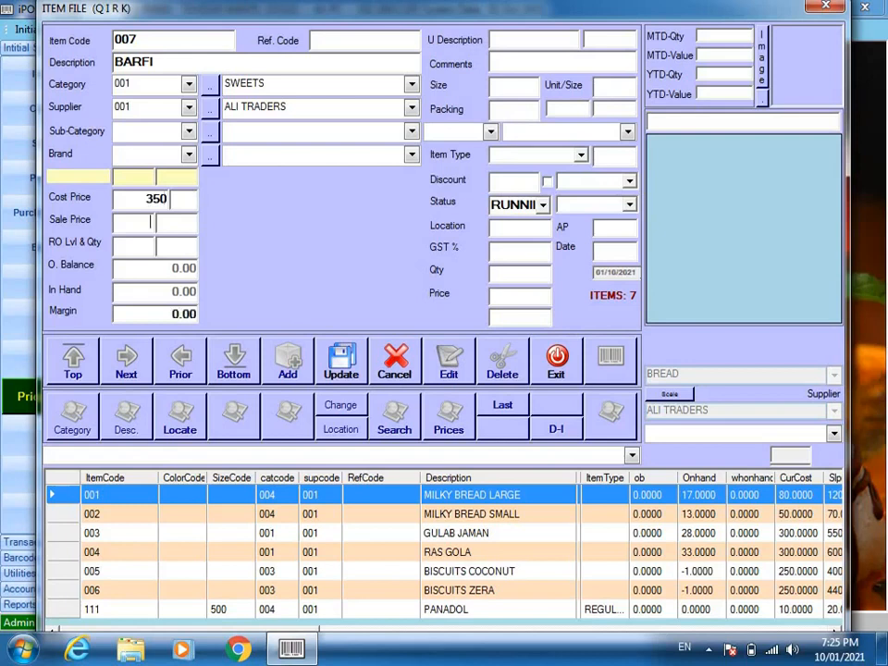
type("550")
key("Return")
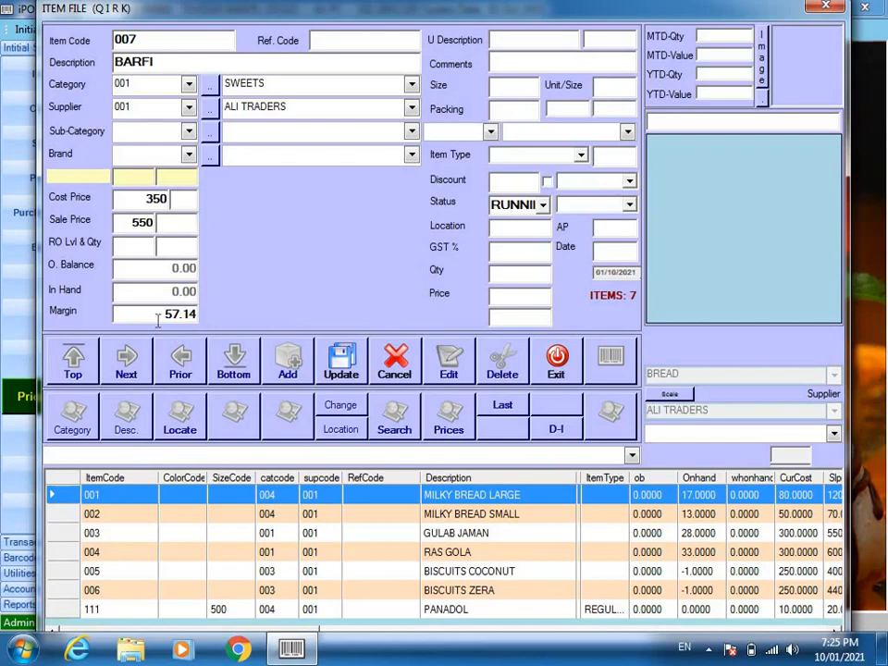
Save the BARFI item with its calculated margin and remaining fields at their defaults, and close the item file
left_click_drag(116, 313, 210, 314)
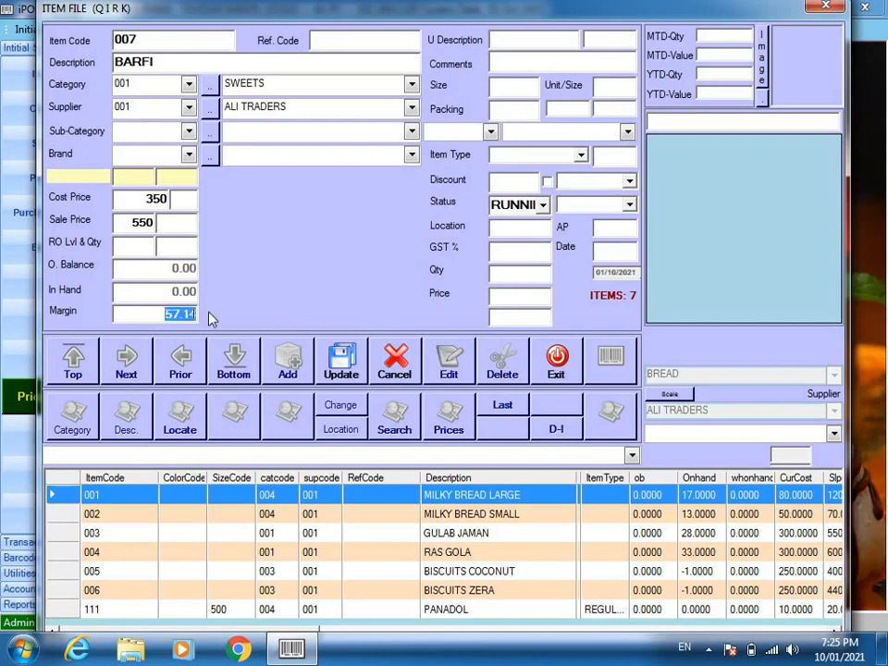
left_click(165, 313)
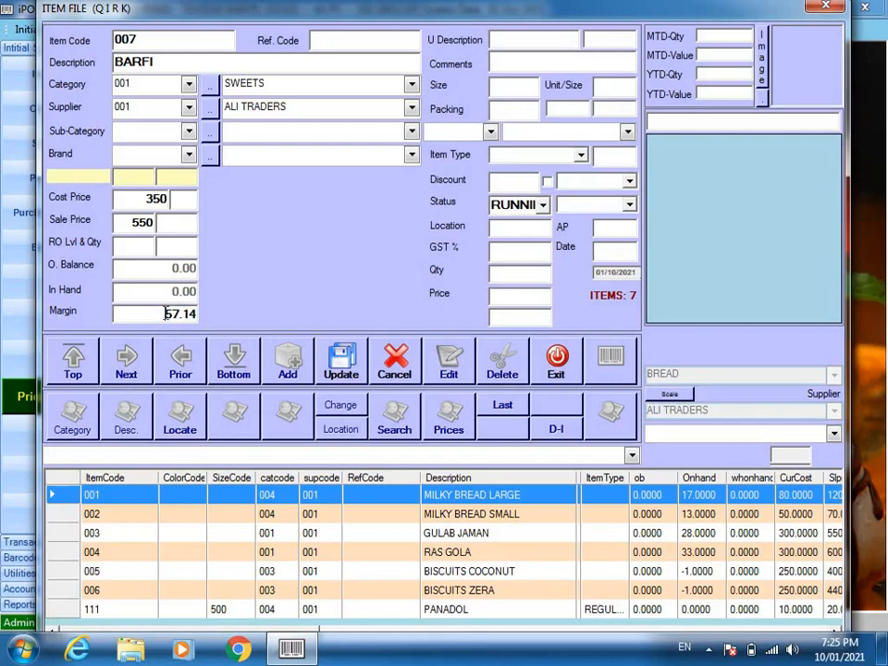
key("Tab")
key("Return")
key("Return")
key("Return")
key("Return")
key("Return")
key("Return")
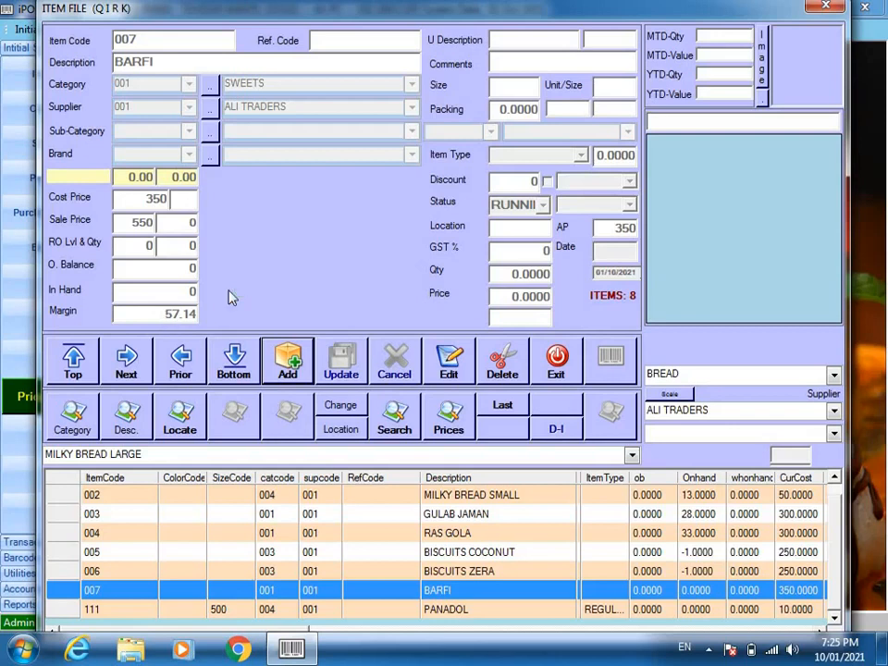
left_click(546, 357)
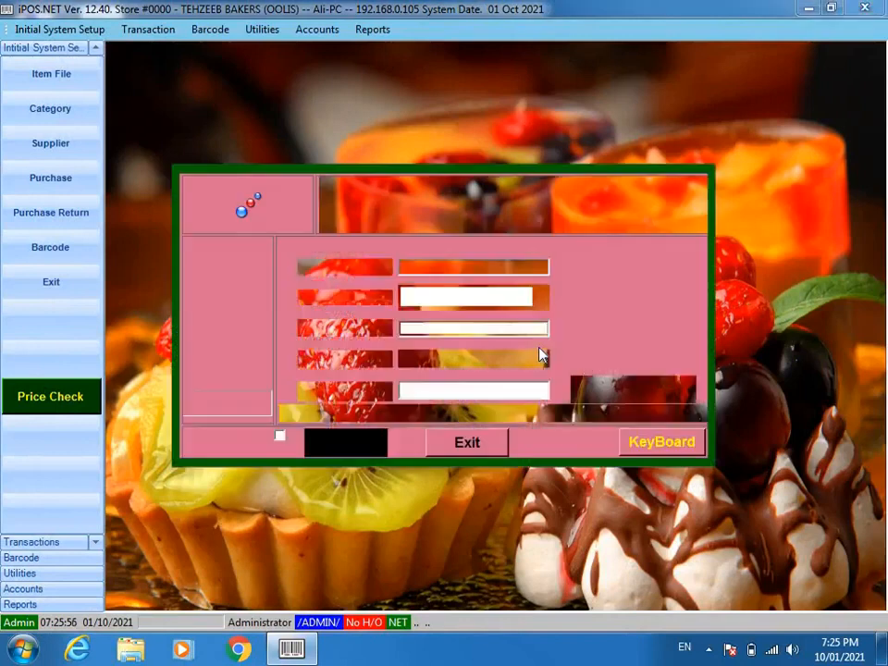
Log in to the POS sales screen with the cashier's user ID and account password, choosing the NIG shift
type("ALI")
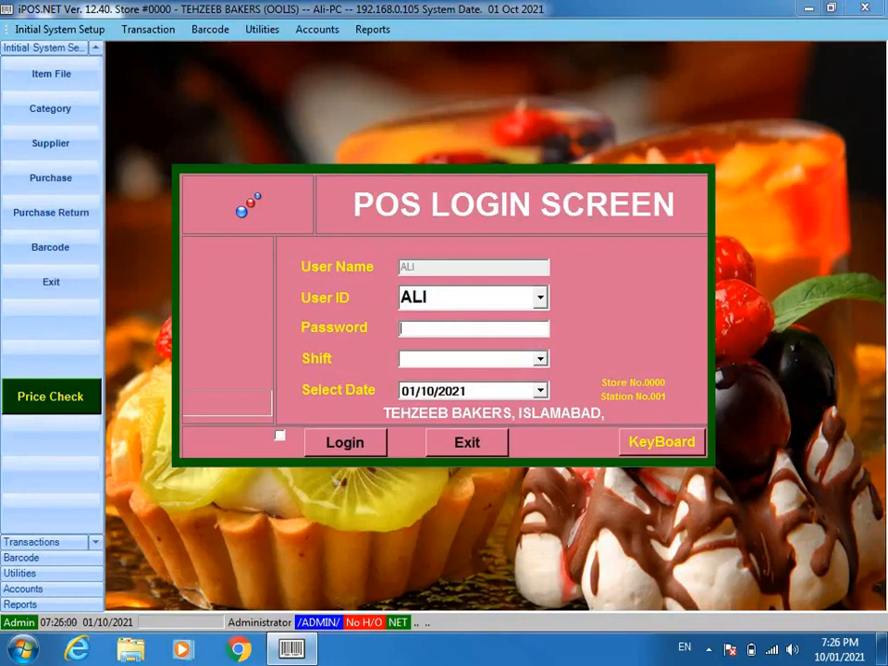
type("***")
key("Return")
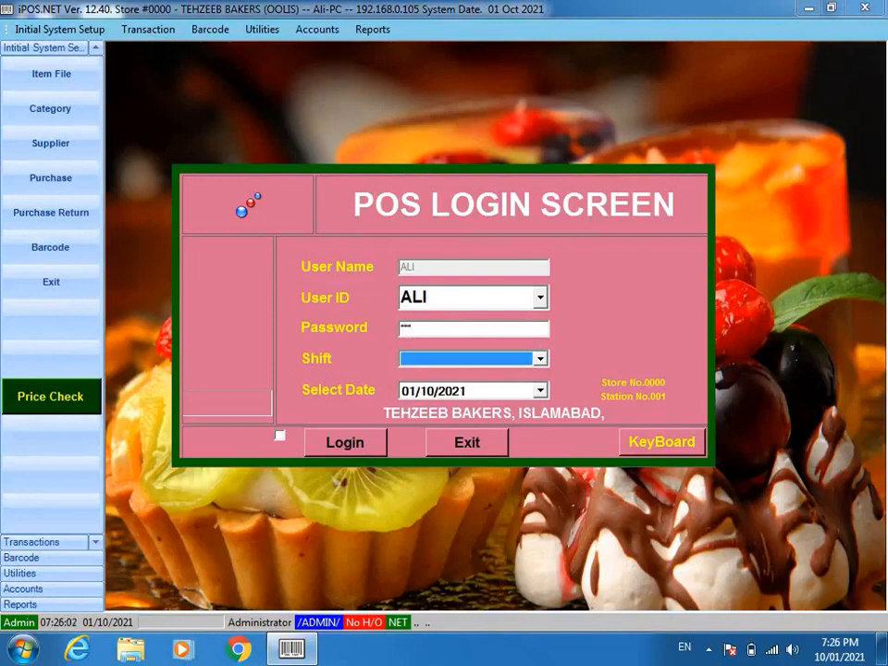
key("Down")
key("Down")
key("Down")
key("Return")
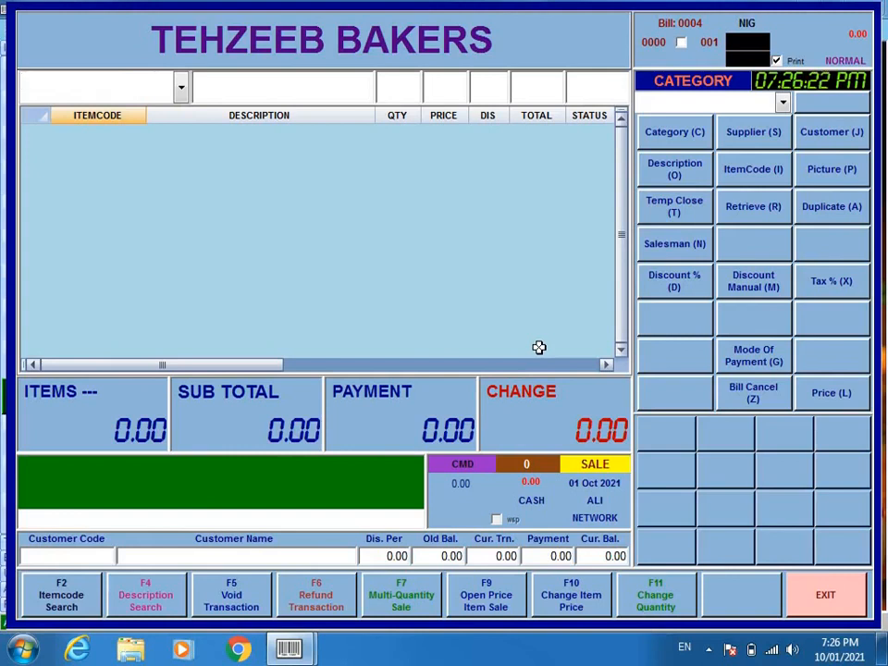
Search items by the description GULAB and add GULAB JAMAN to the bill with quantity 1
type("/G")
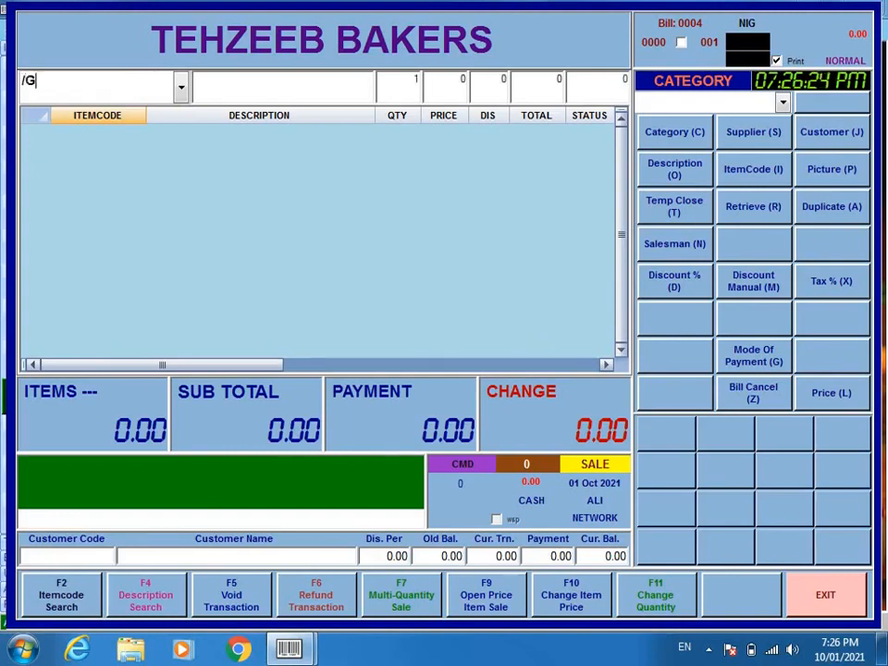
type("ULAB")
key("Return")
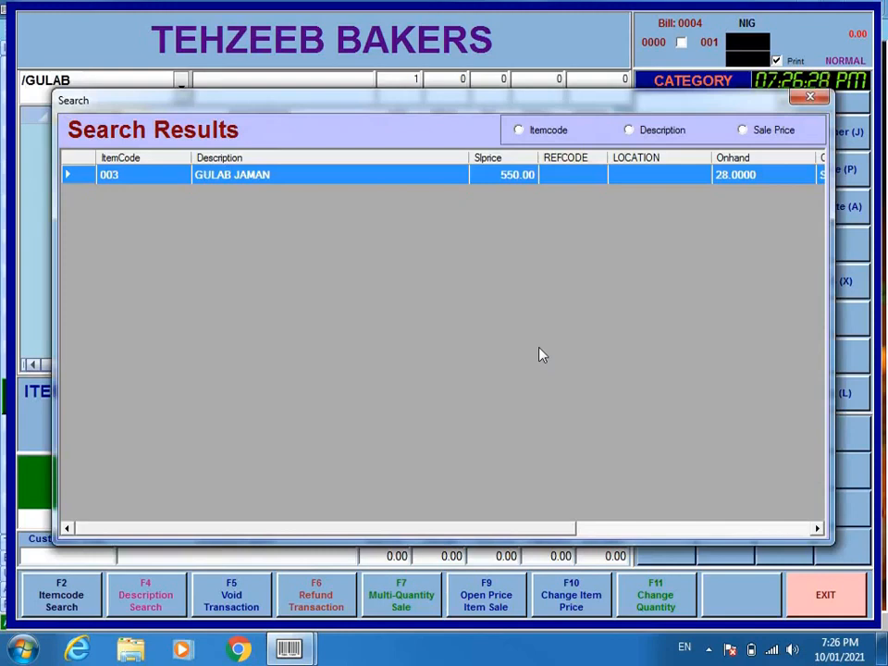
key("Return")
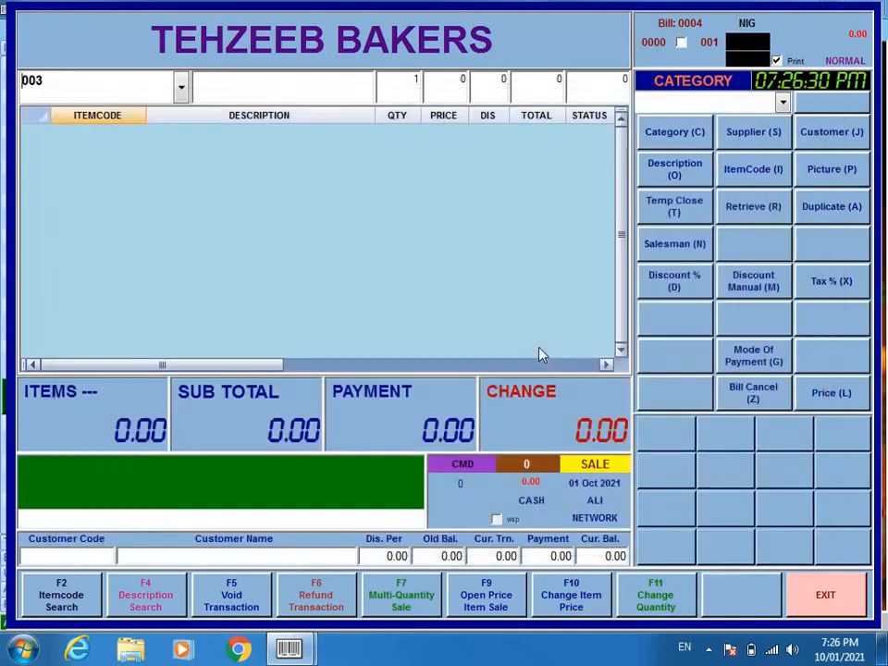
key("Return")
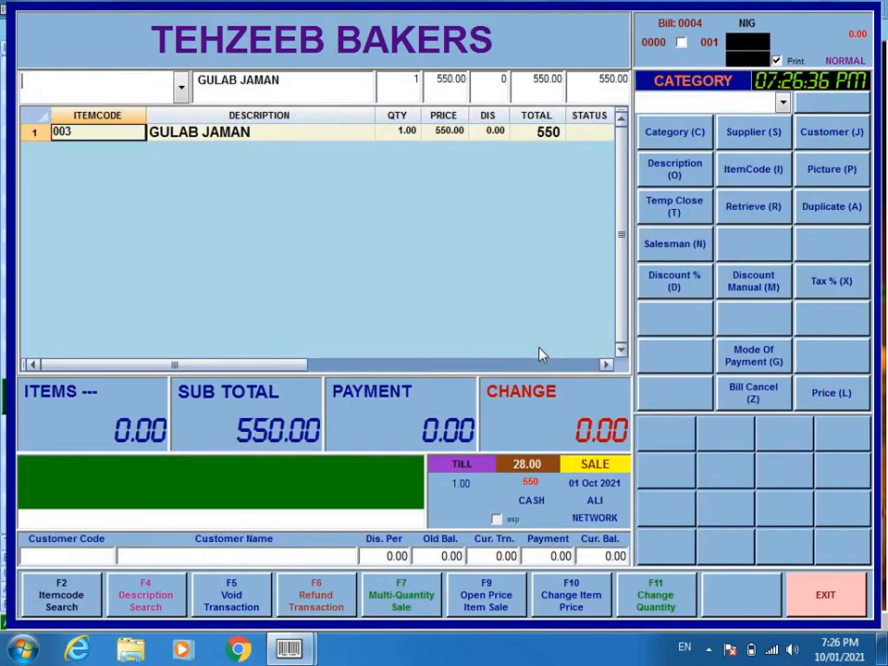
Add item 002 MILKY BREAD SMALL with quantity 2 and one unit of item 004 RAS GOLA to the bill
type("+002")
key("Return")
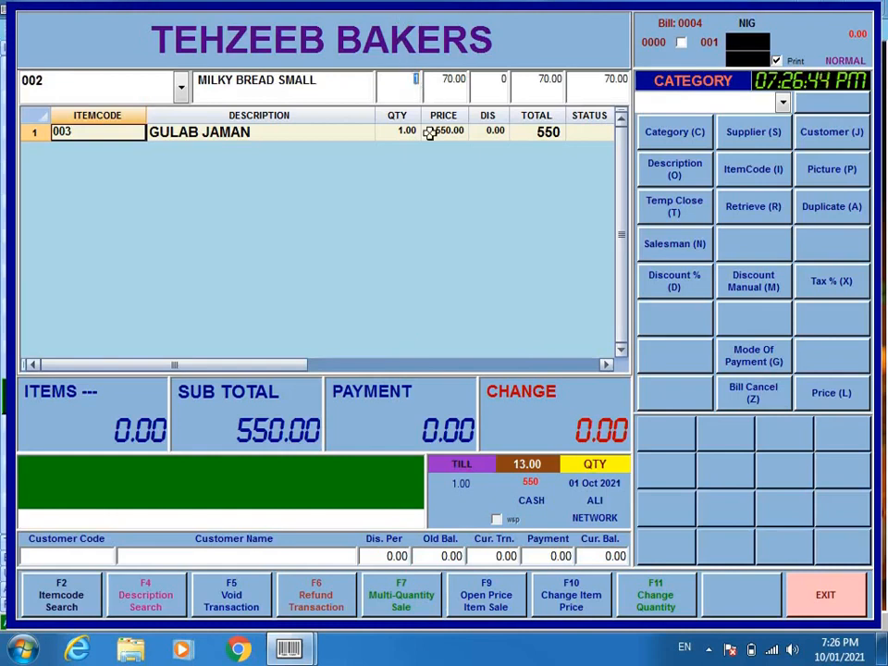
type("2")
key("Return")
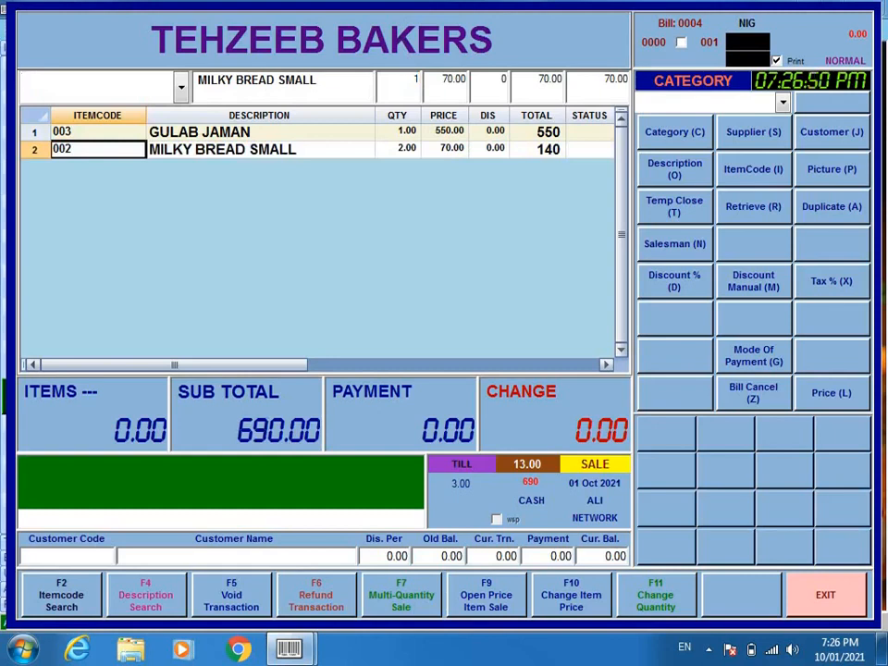
type("004")
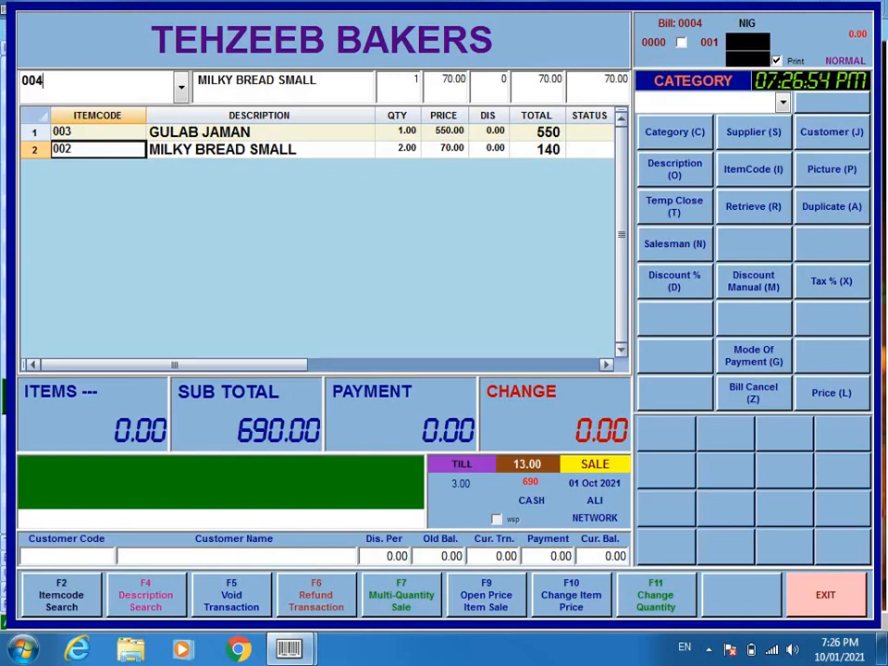
key("Return")
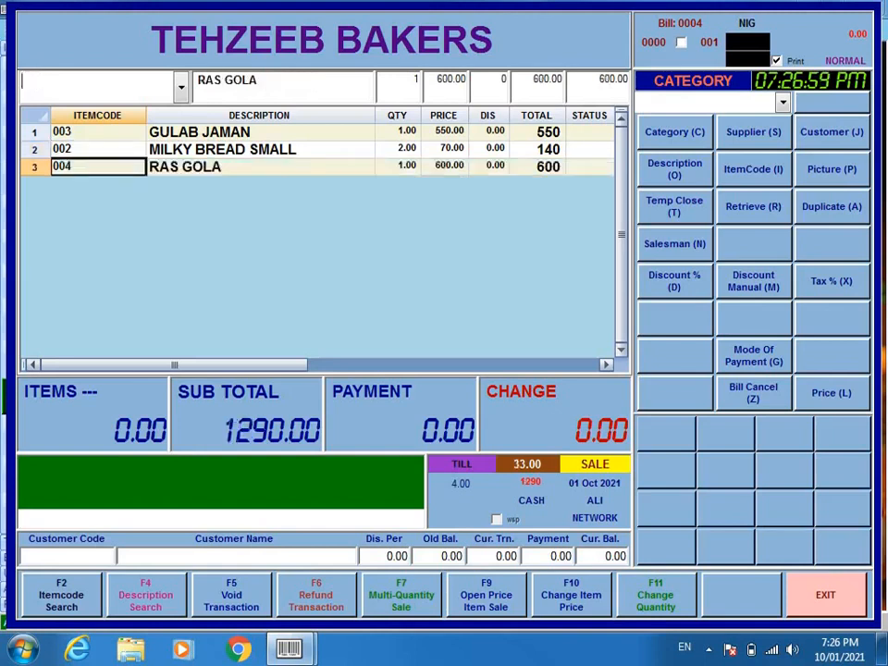
Add item 005 BISCUITS COCONUT to the bill with a quantity of 1.5
type("+500")
key("BackSpace")
key("BackSpace")
key("BackSpace")
type("005")
key("Return")
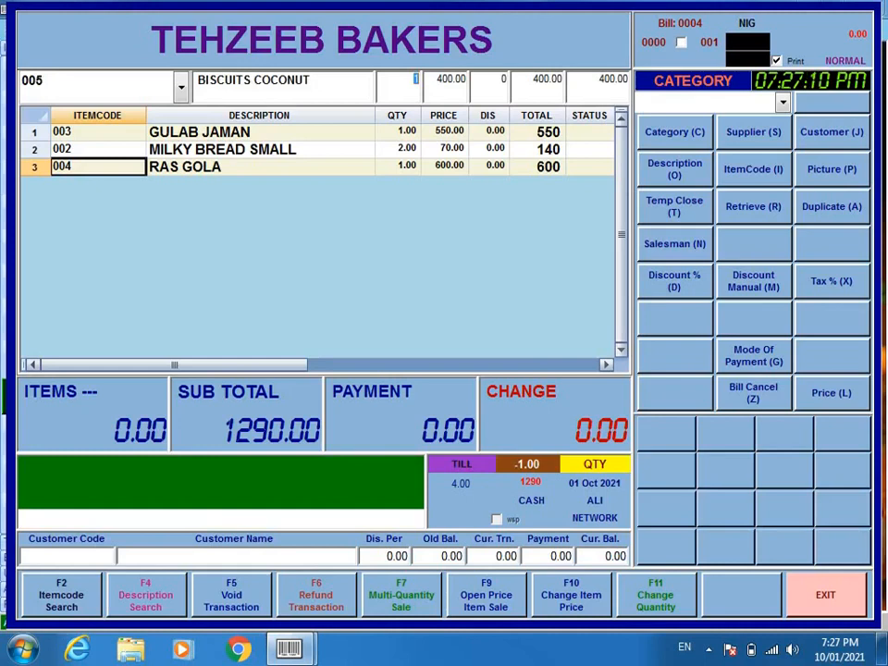
type("1.5")
key("Return")
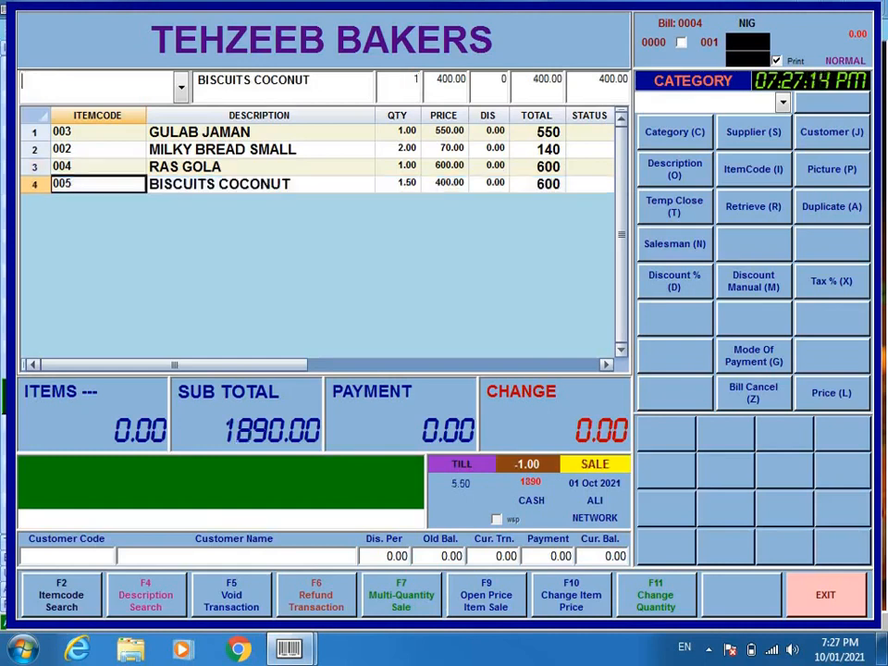
Check the BISCUITS COCONUT line's quantity, price and total, and complete the sale with a payment of 2000
left_click(398, 185)
left_click(430, 185)
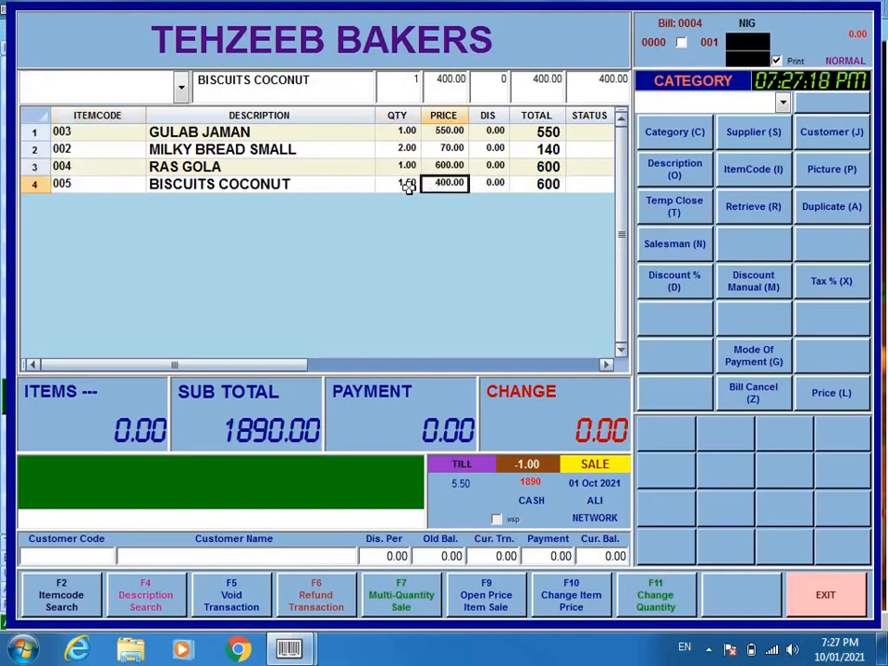
left_click(406, 187)
left_click(547, 187)
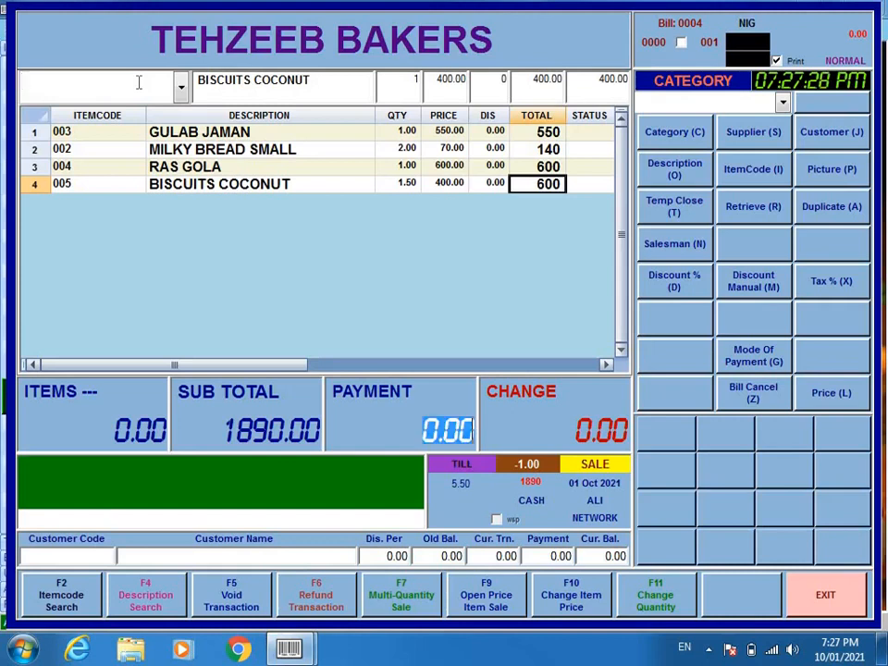
left_click(476, 419)
type("2000")
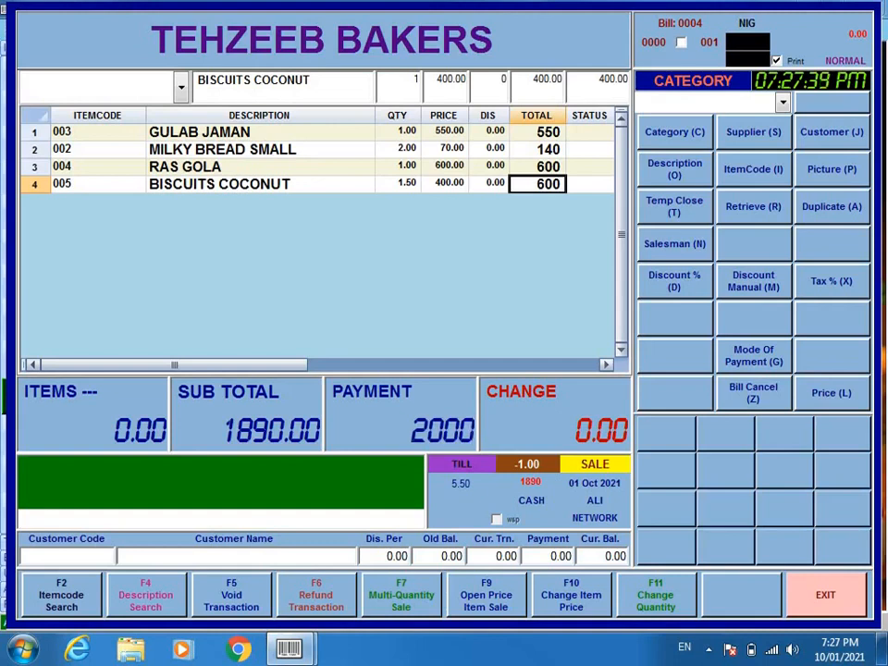
key("Return")
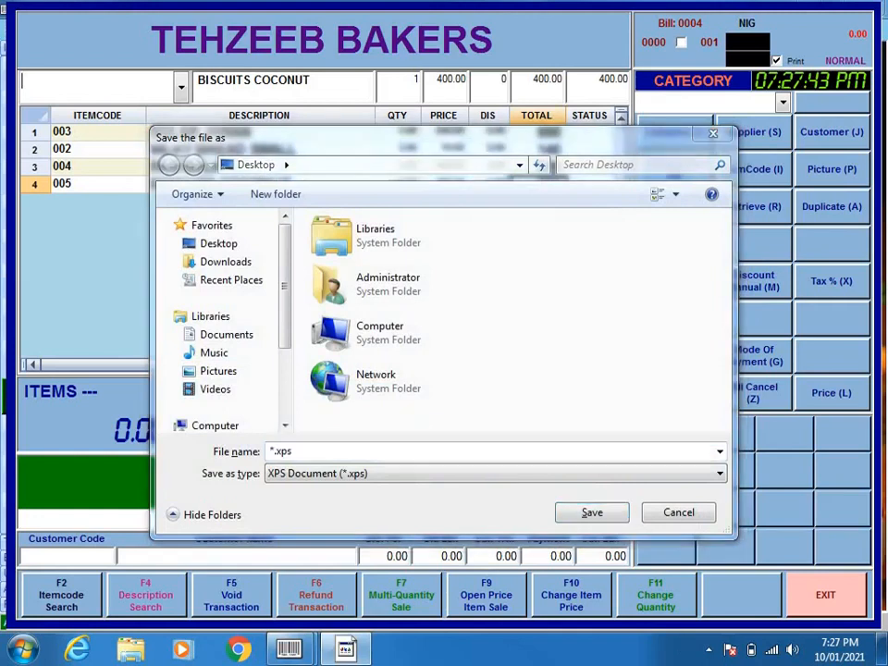
Save the printed bill receipt to the Desktop as an XPS document named aaa
left_click(434, 504)
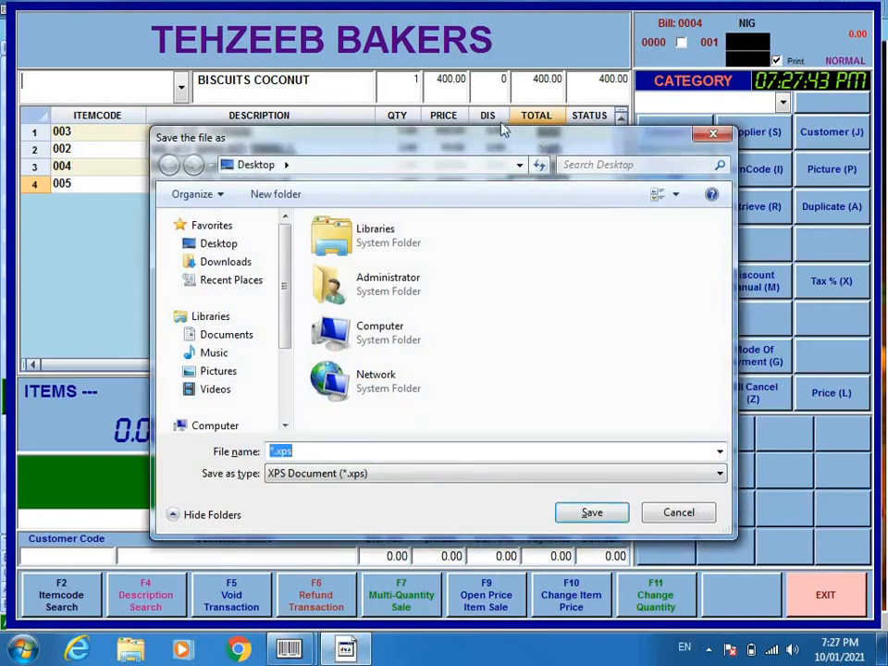
left_click_drag(502, 130, 462, 110)
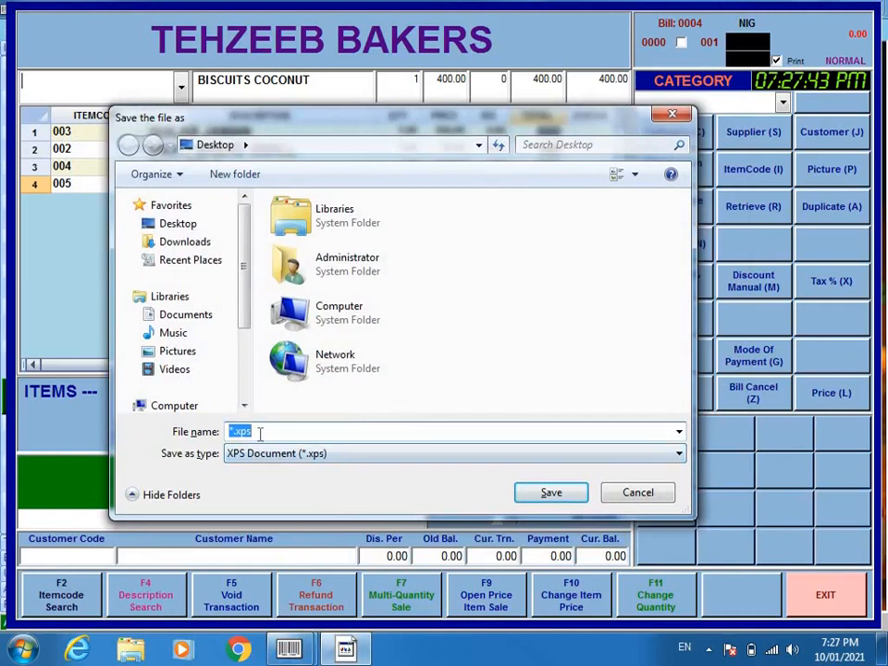
type("aaa")
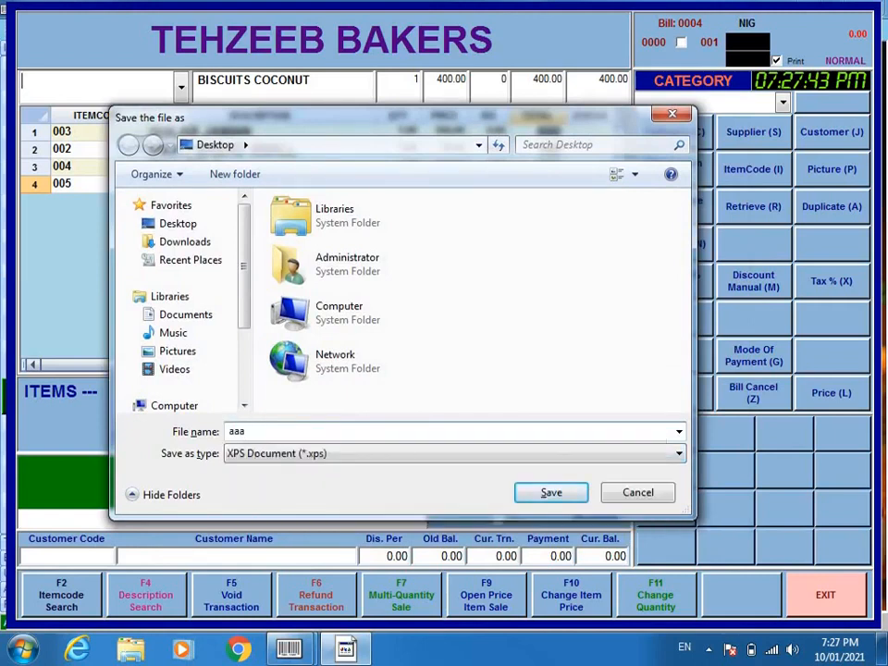
left_click(551, 493)
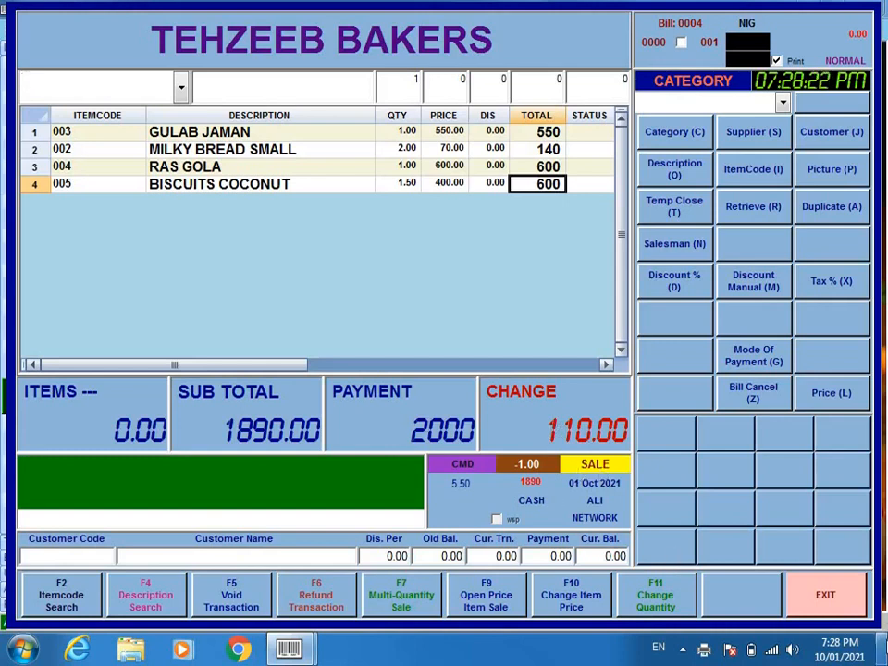
Open the saved receipt aaa from the desktop in a full-size XPS Viewer window
left_click(884, 648)
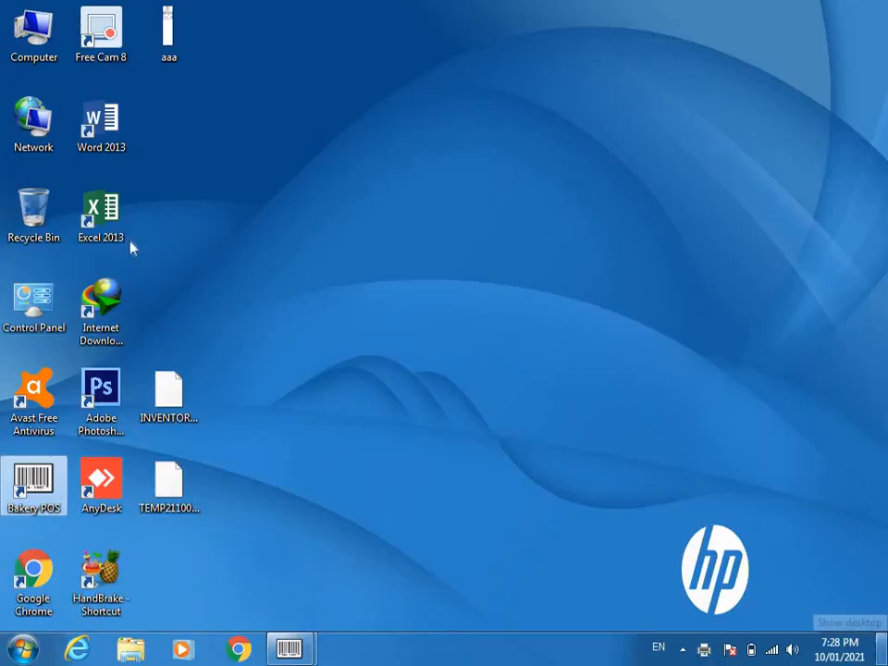
double_click(164, 37)
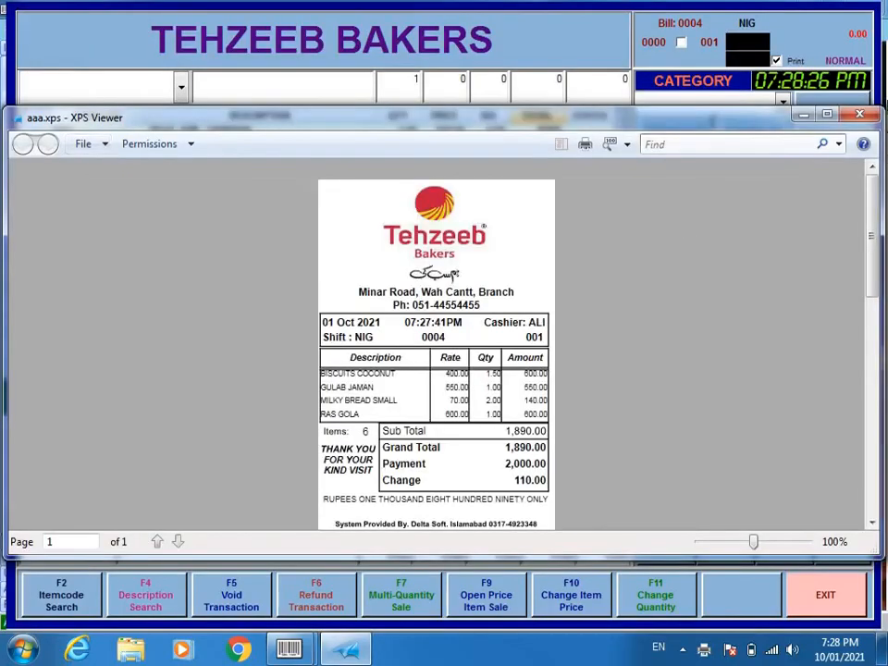
left_click(828, 115)
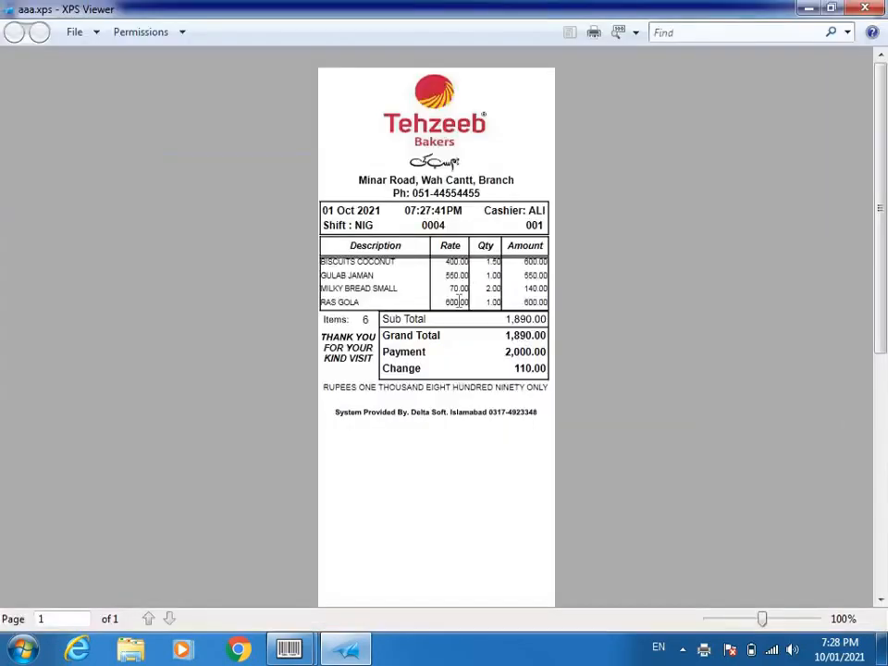
Check the receipt's change amount, sale time, cashier, station number and shift
double_click(527, 370)
left_click(532, 367)
left_click_drag(407, 209, 495, 212)
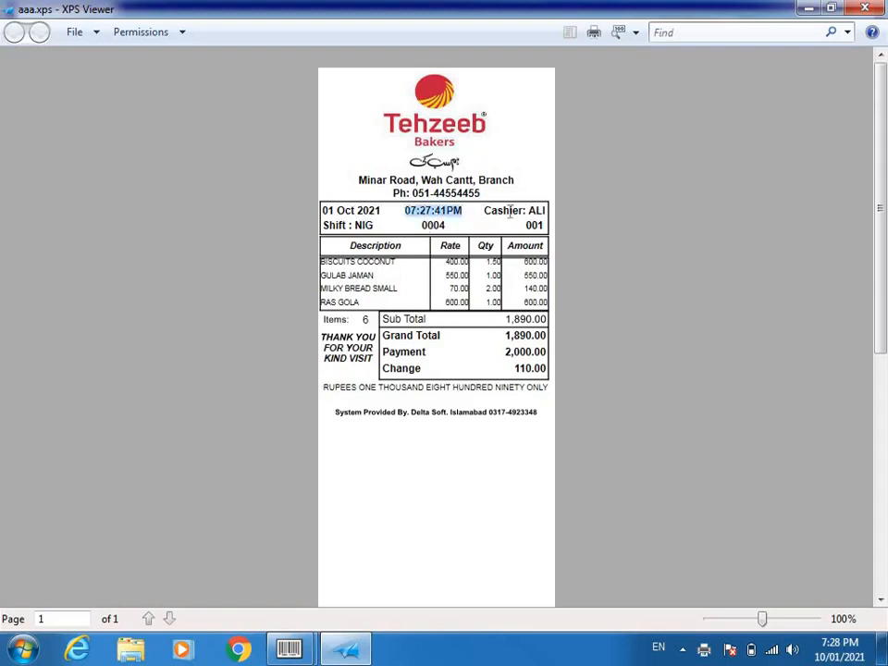
left_click(543, 211)
mouse_move(545, 211)
left_mouse_down()
mouse_move(530, 212)
mouse_move(529, 227)
mouse_move(546, 231)
left_mouse_up()
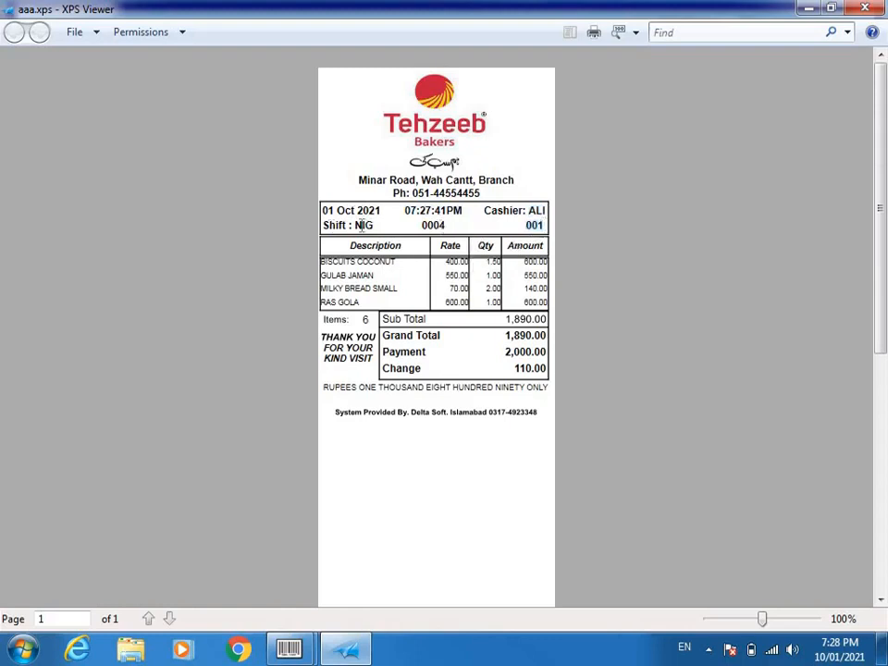
left_click_drag(357, 227, 375, 224)
Enlarge the receipt to 200% and examine its item lines, subtotal, payment and change, closing the receipt when done
left_click(778, 619)
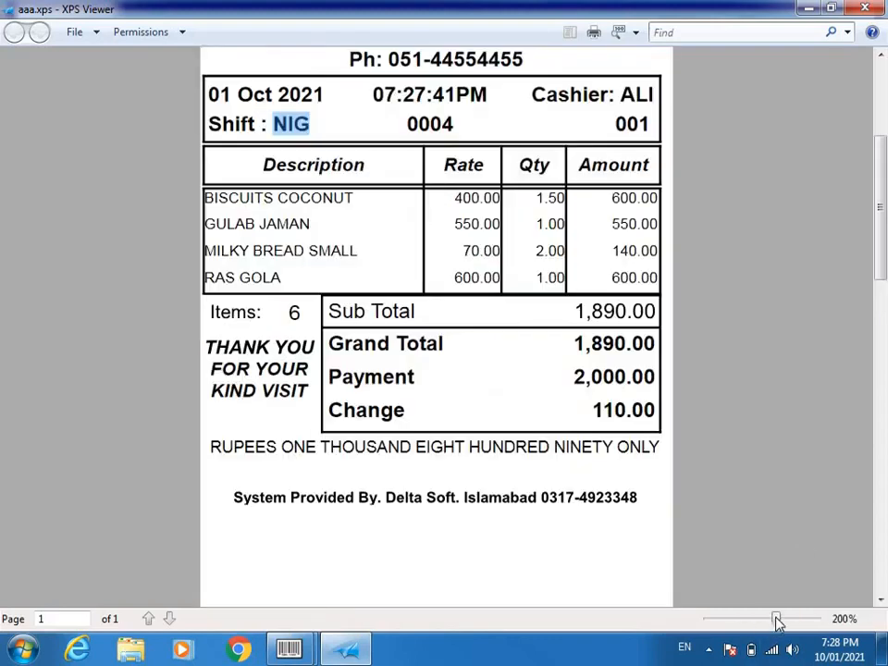
left_click(303, 204)
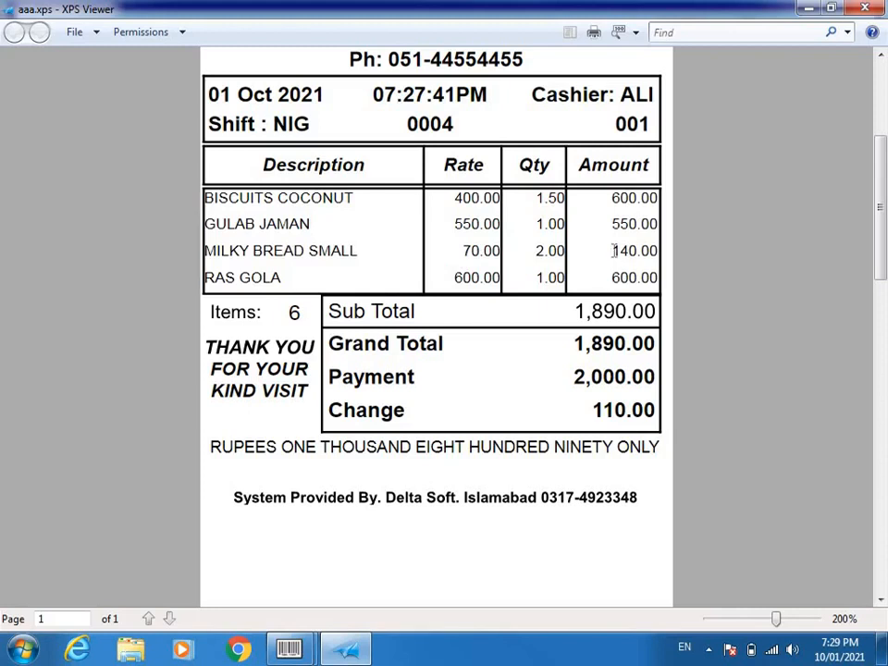
left_click_drag(612, 251, 638, 251)
left_click_drag(575, 312, 628, 311)
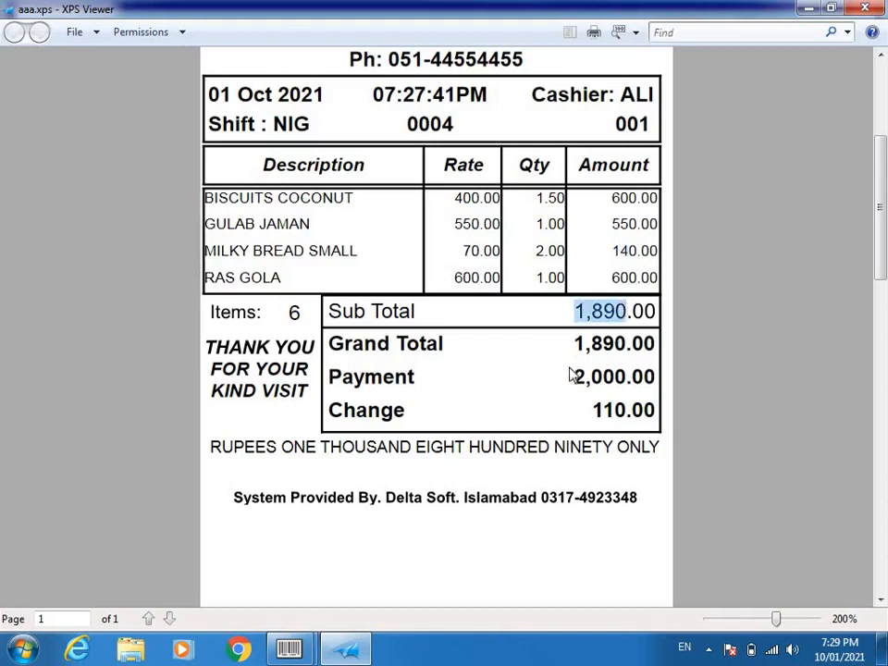
left_click_drag(574, 378, 628, 379)
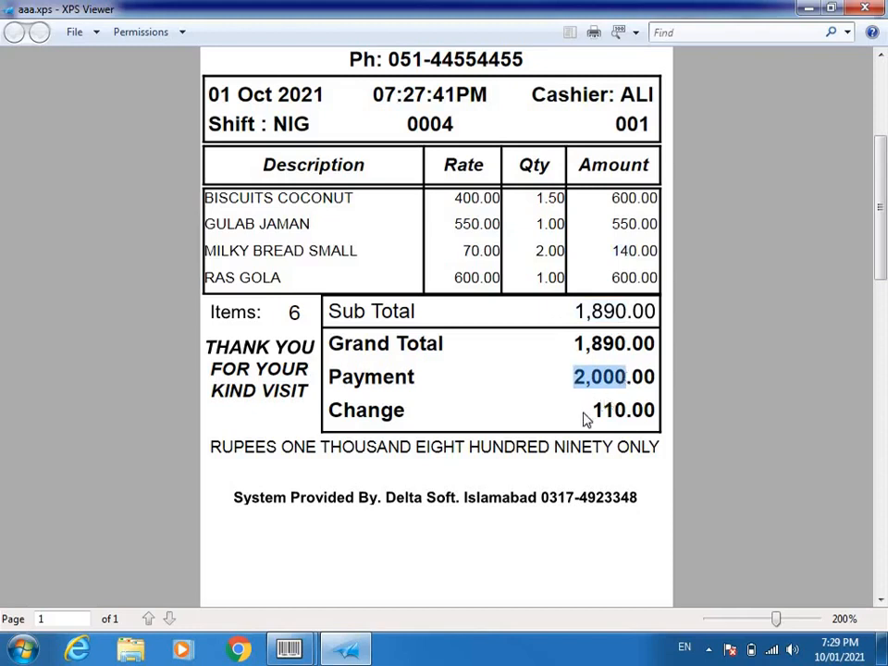
left_click_drag(586, 414, 636, 420)
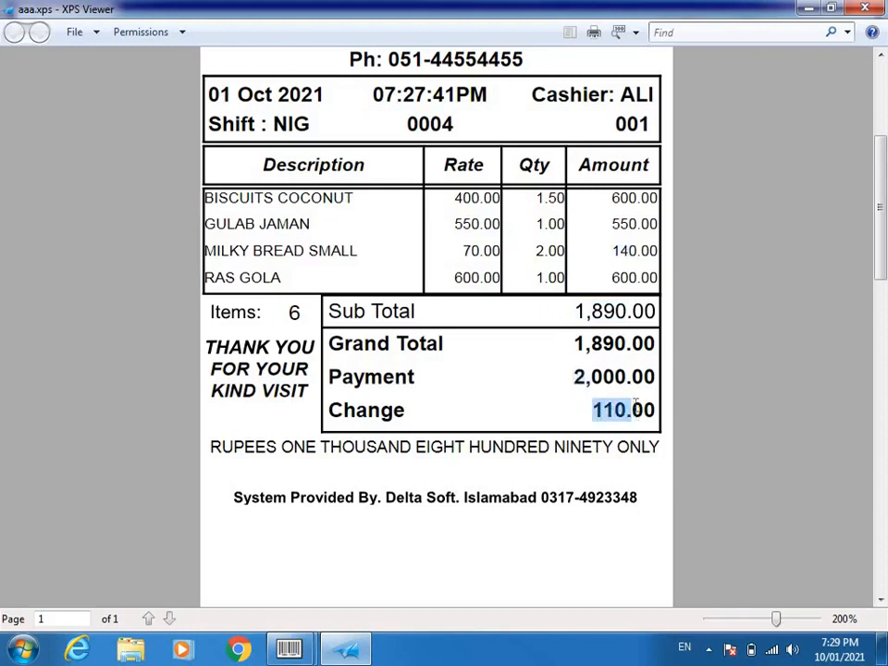
left_click(867, 9)
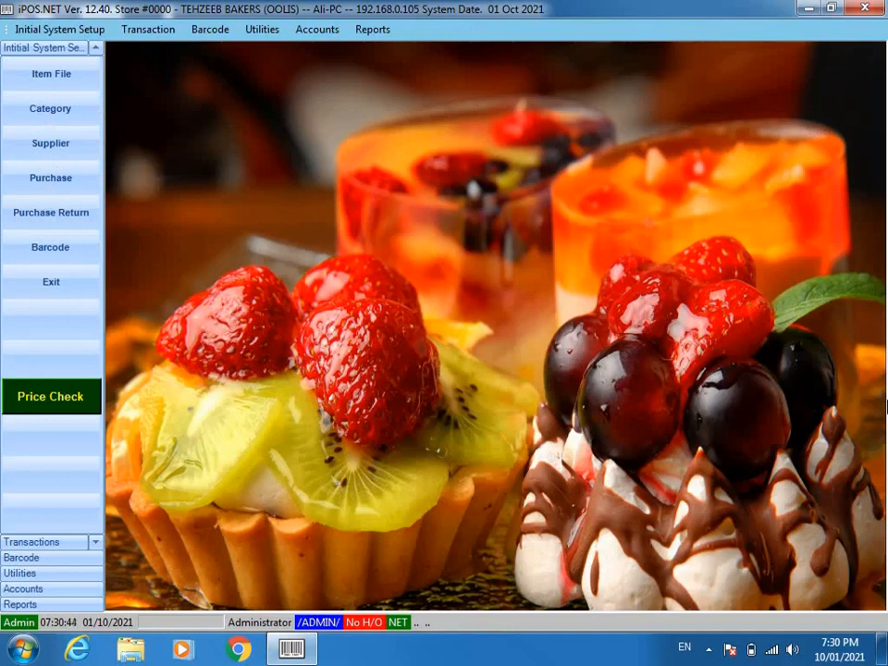
Generate the Daily Sale Report without restricting the store code or station number
left_click(372, 31)
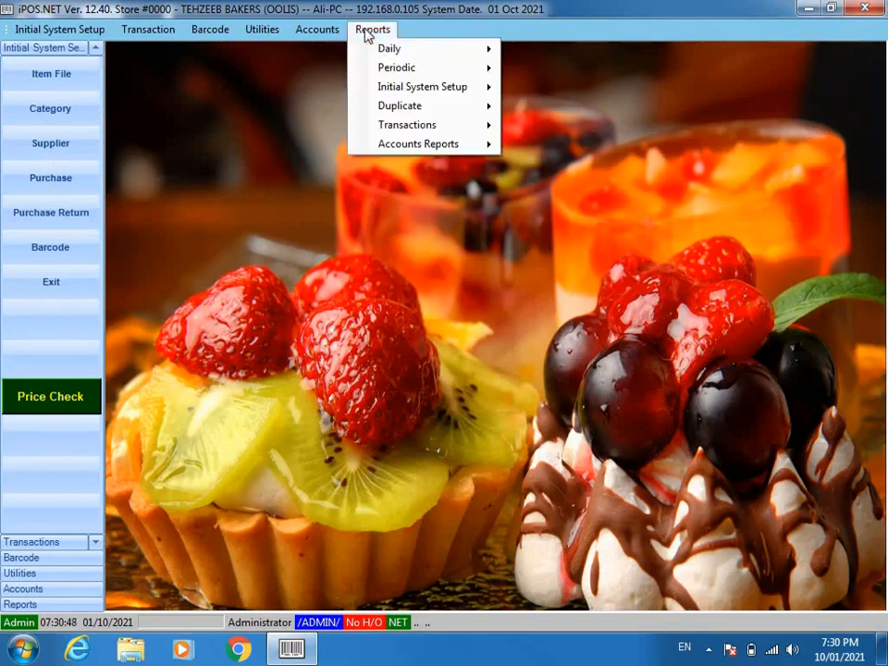
mouse_move(417, 57)
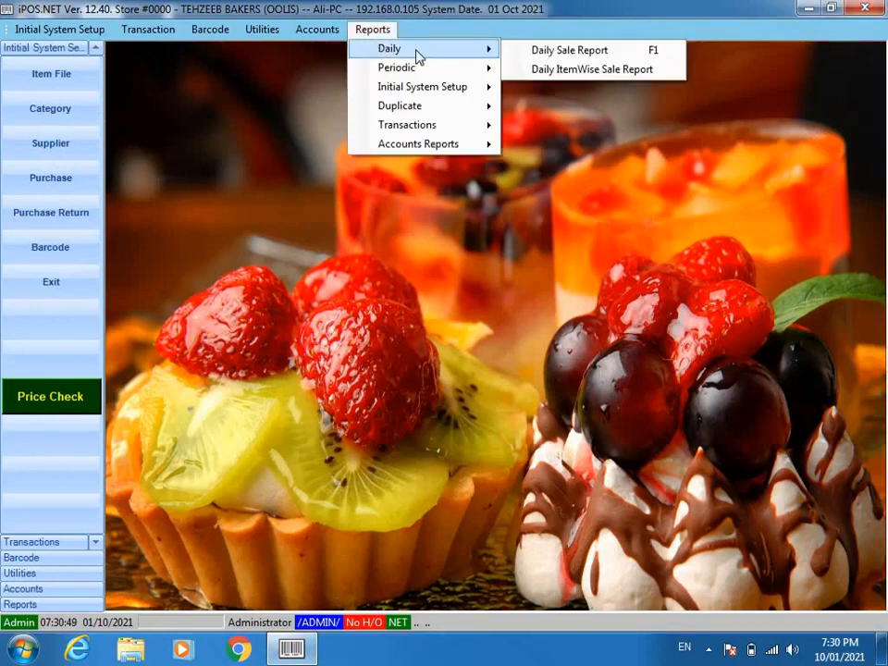
left_click(592, 52)
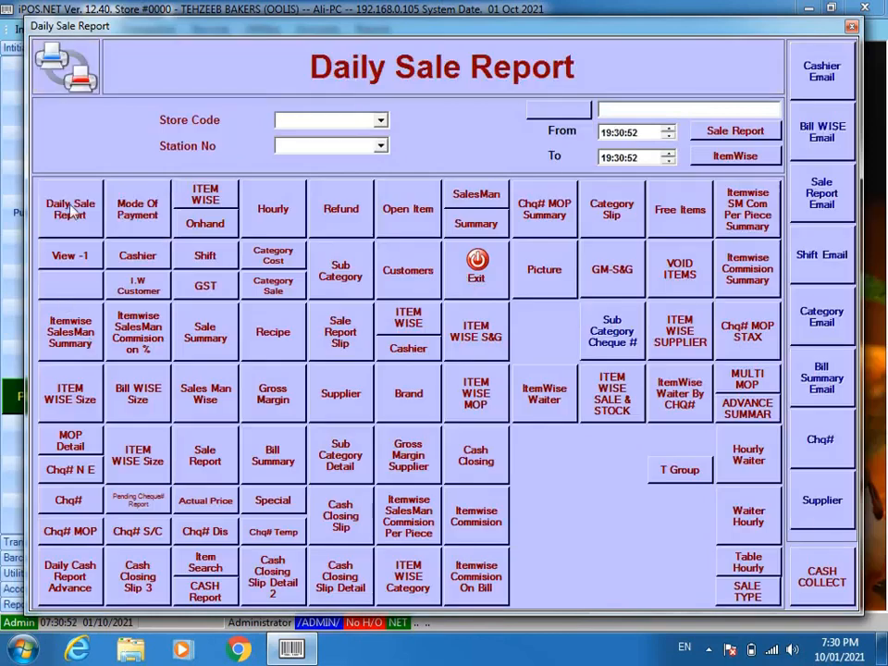
left_click(74, 211)
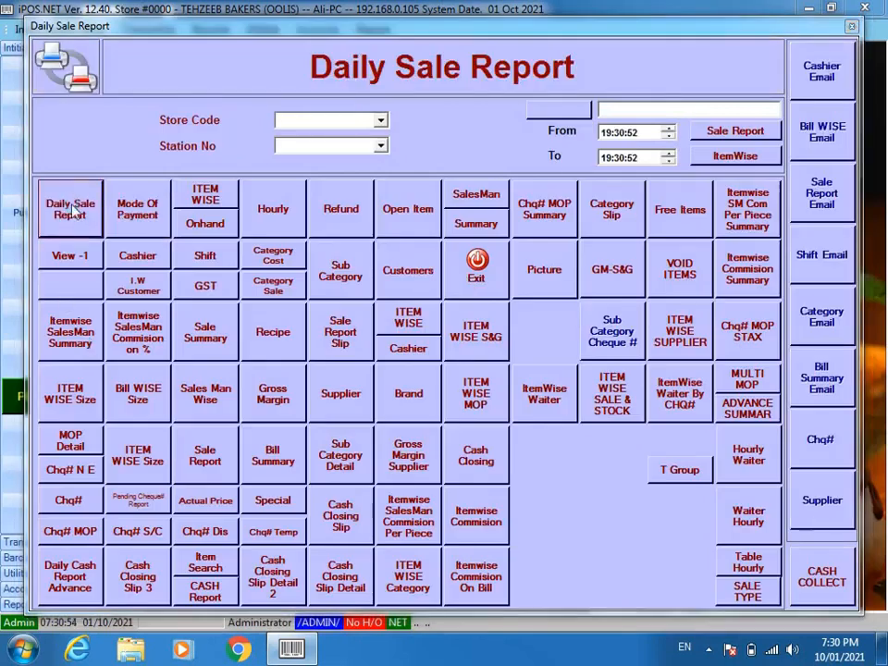
left_click(553, 444)
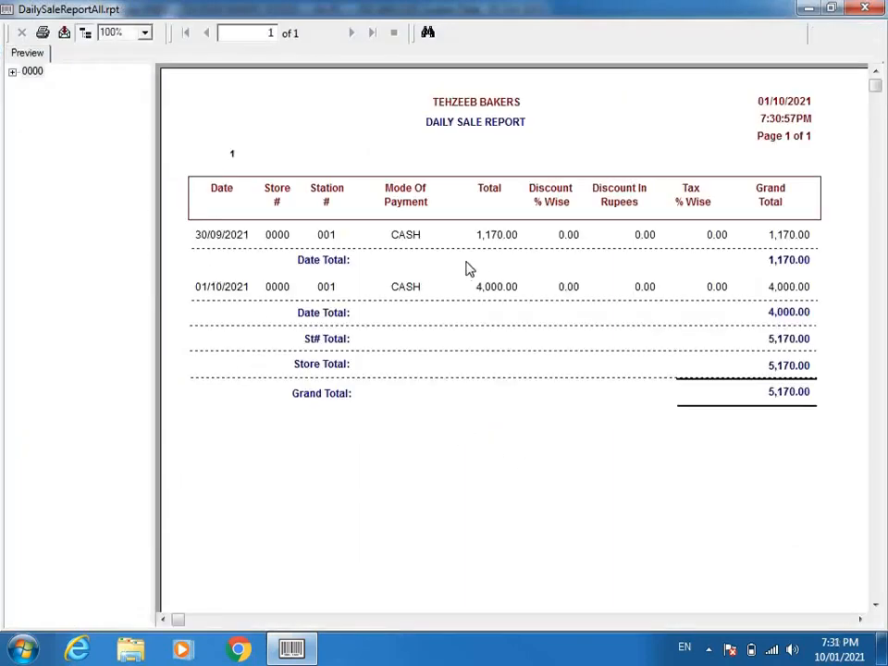
Review the sale report's totals for each date and for the station, and close the report and the daily reports window
left_click(226, 237)
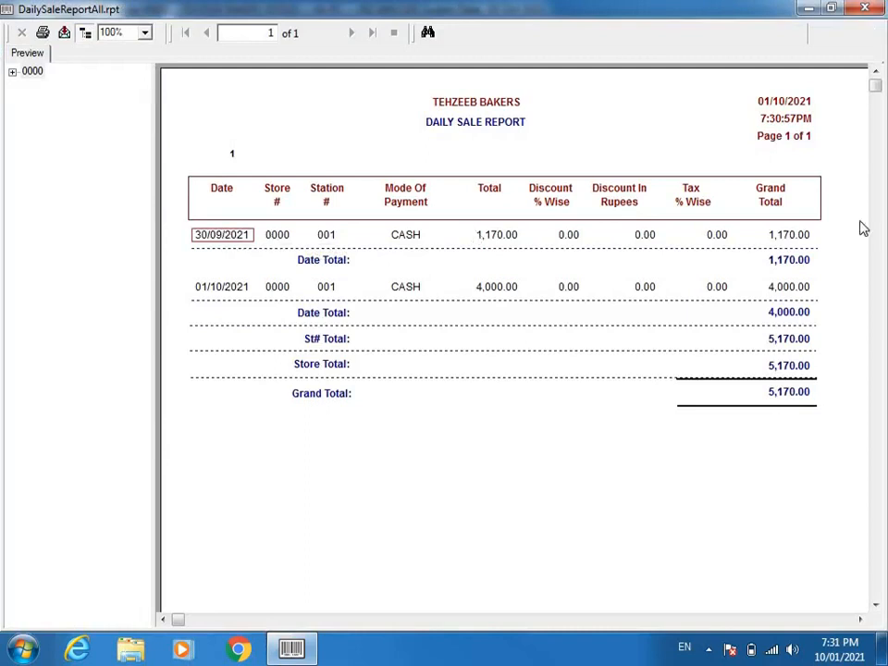
left_click(784, 260)
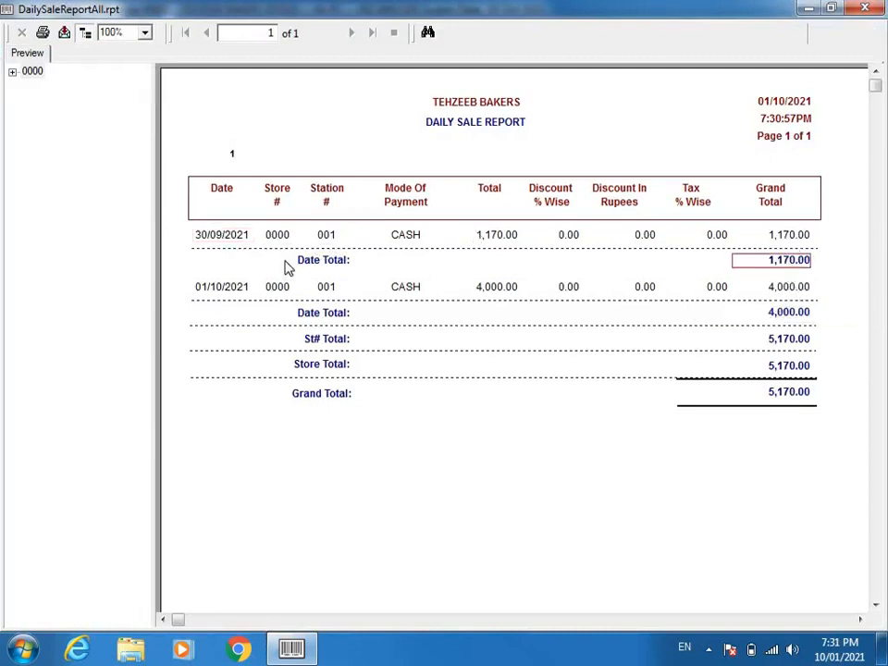
left_click(198, 291)
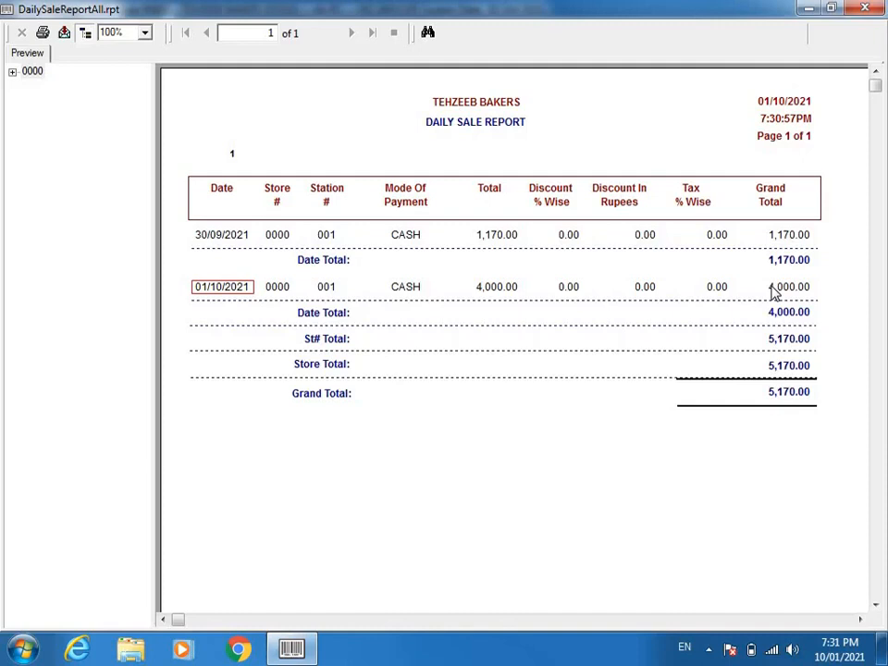
left_click(801, 340)
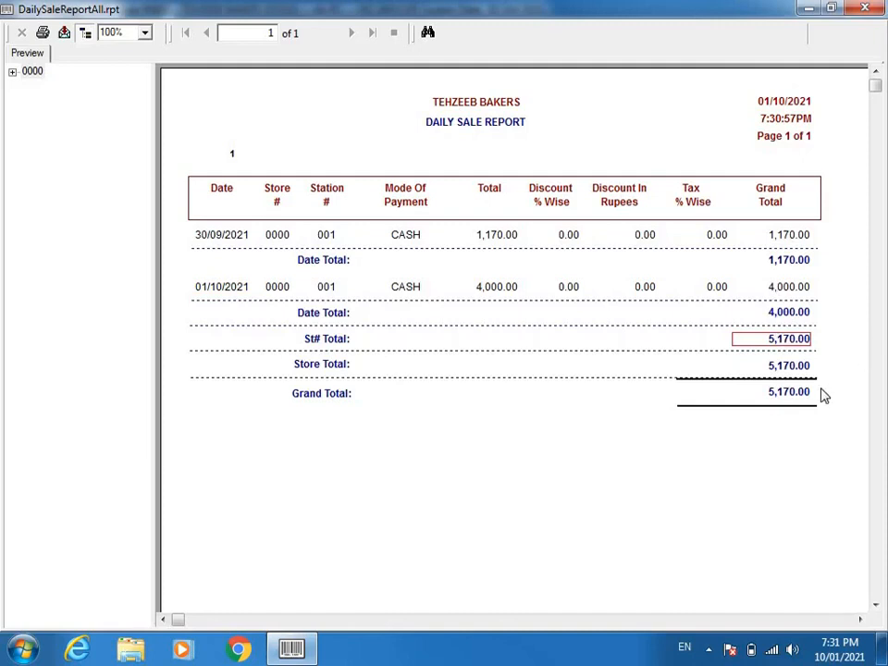
left_click(865, 7)
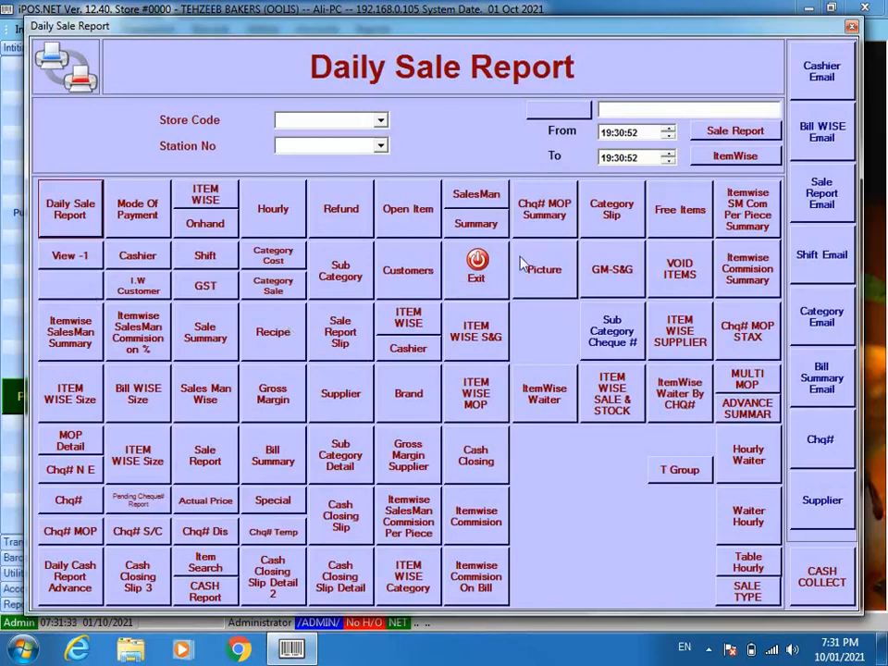
left_click(495, 271)
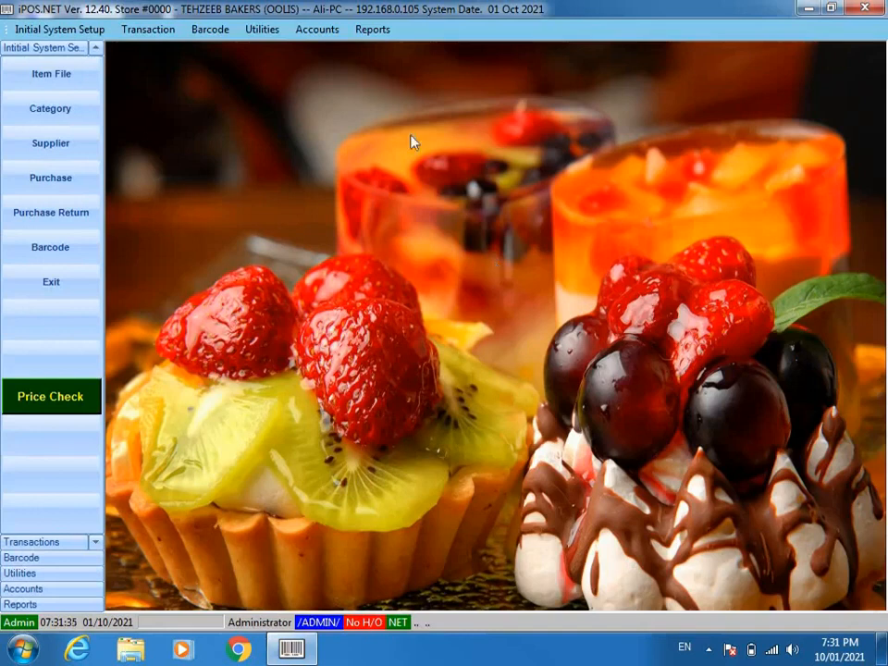
Run end of day processing for station number 001 and close the processing window
left_click(261, 30)
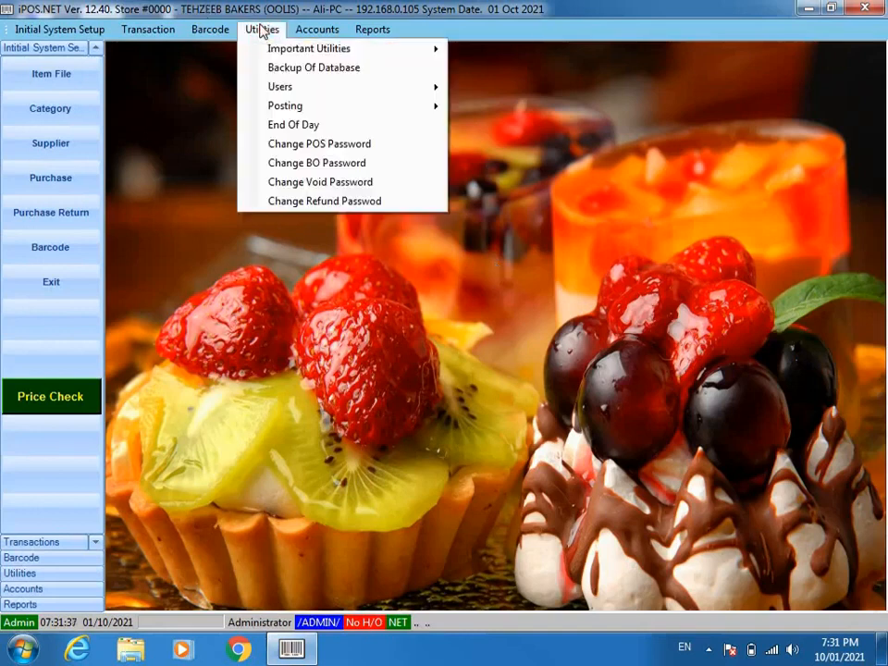
left_click(343, 125)
left_click(490, 291)
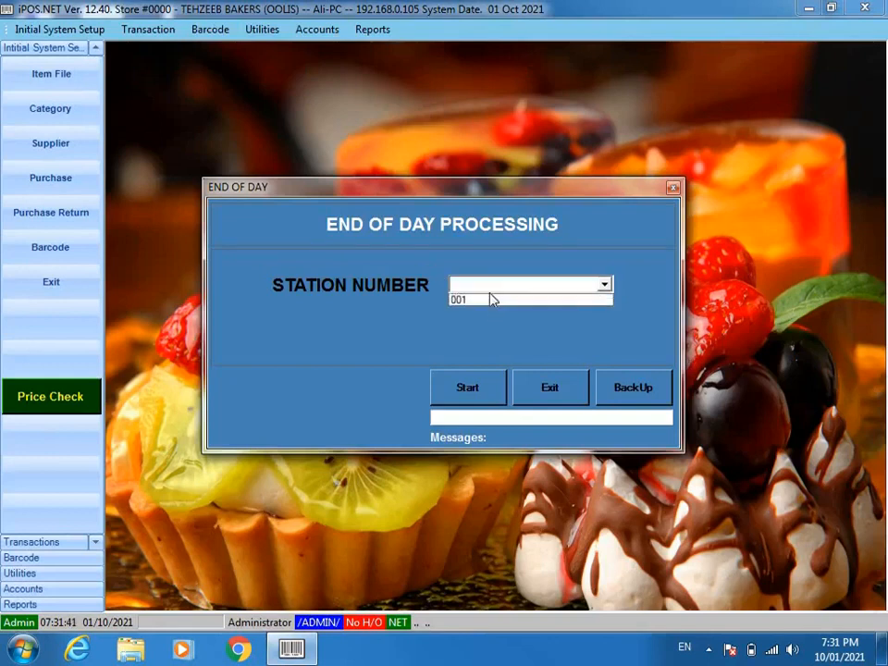
left_click(490, 298)
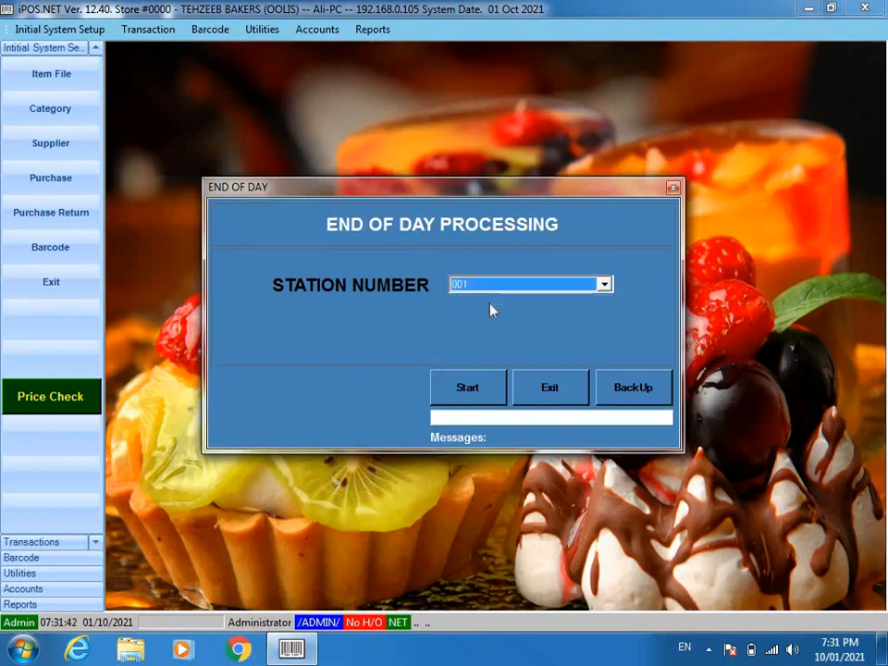
left_click(474, 385)
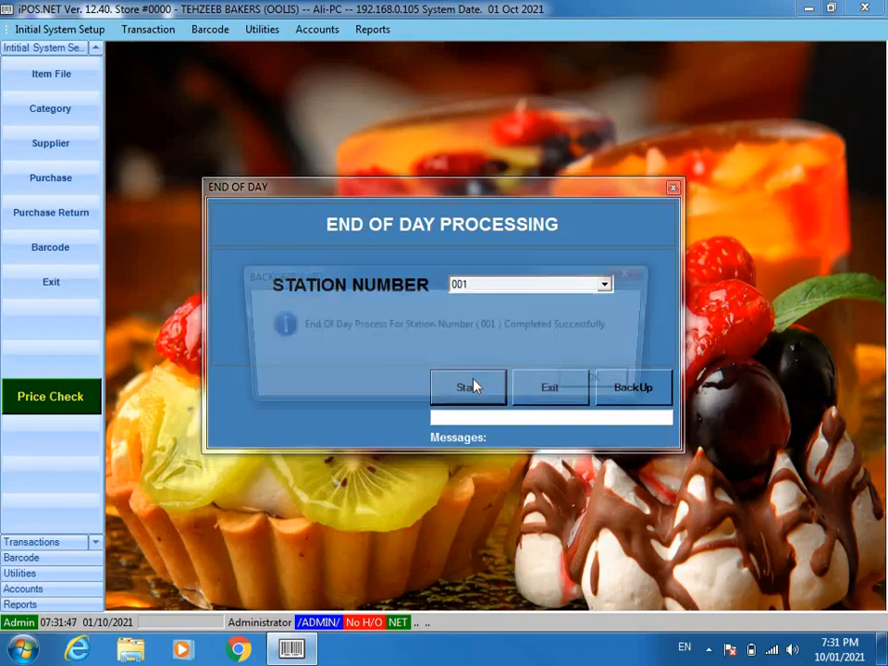
left_click(589, 383)
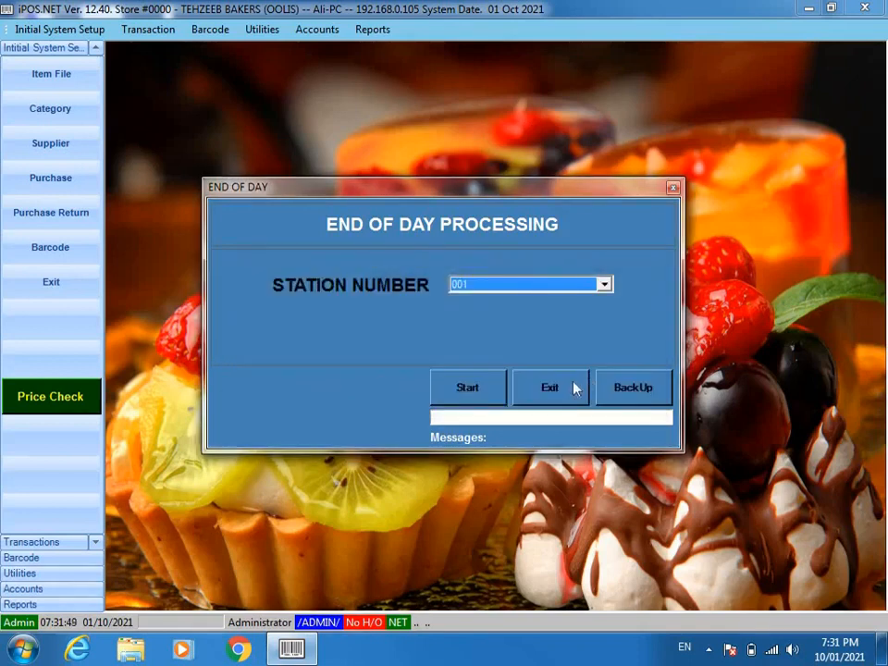
left_click(570, 388)
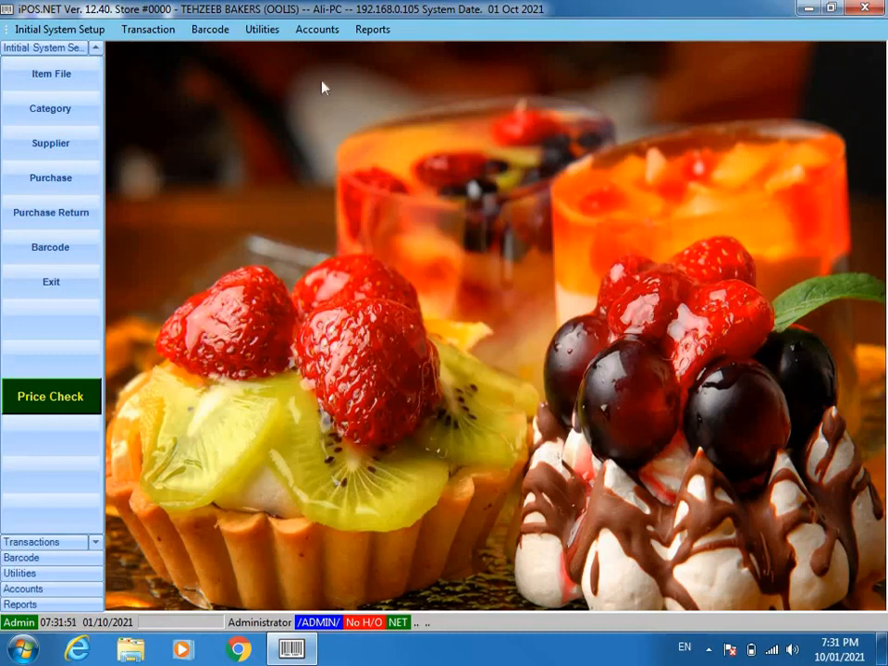
Open the periodic Gross Margin report under stock position and choose store code 0000
left_click(374, 31)
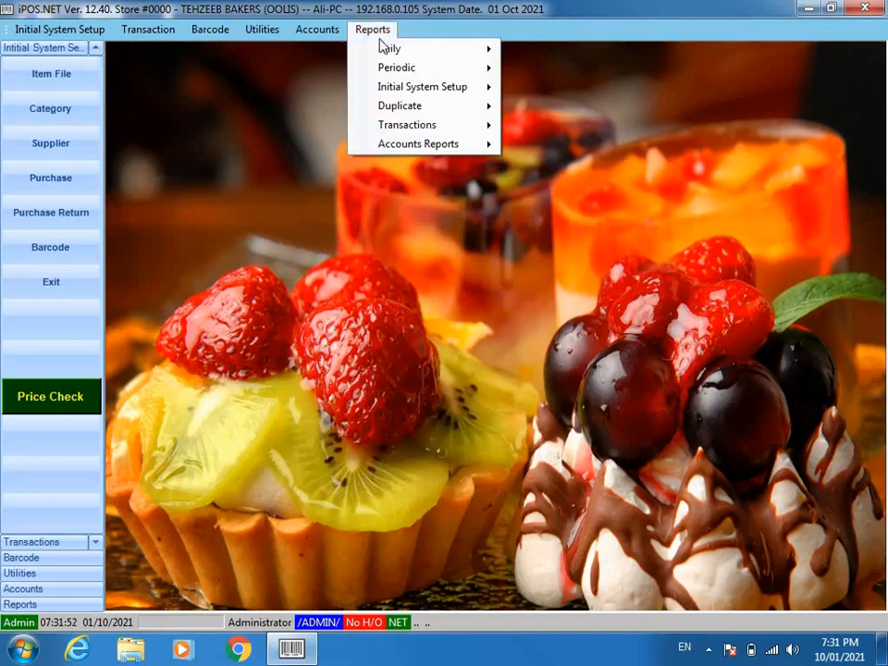
mouse_move(445, 74)
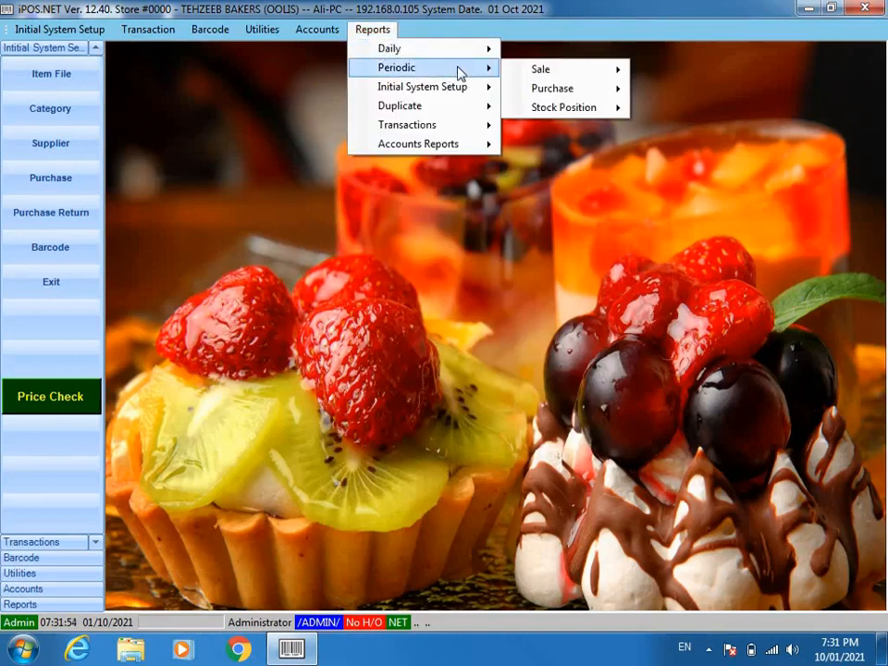
mouse_move(561, 122)
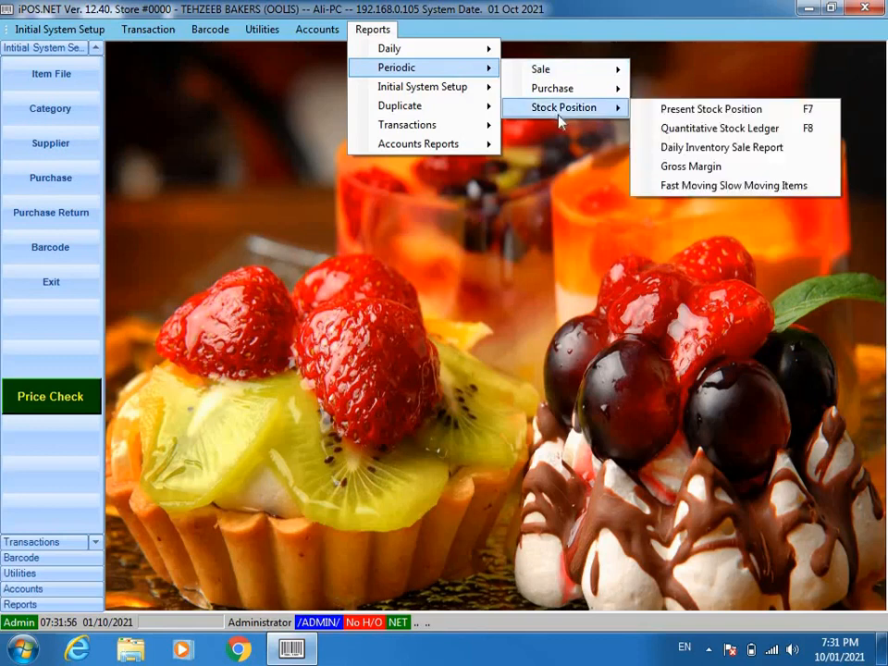
left_click(682, 172)
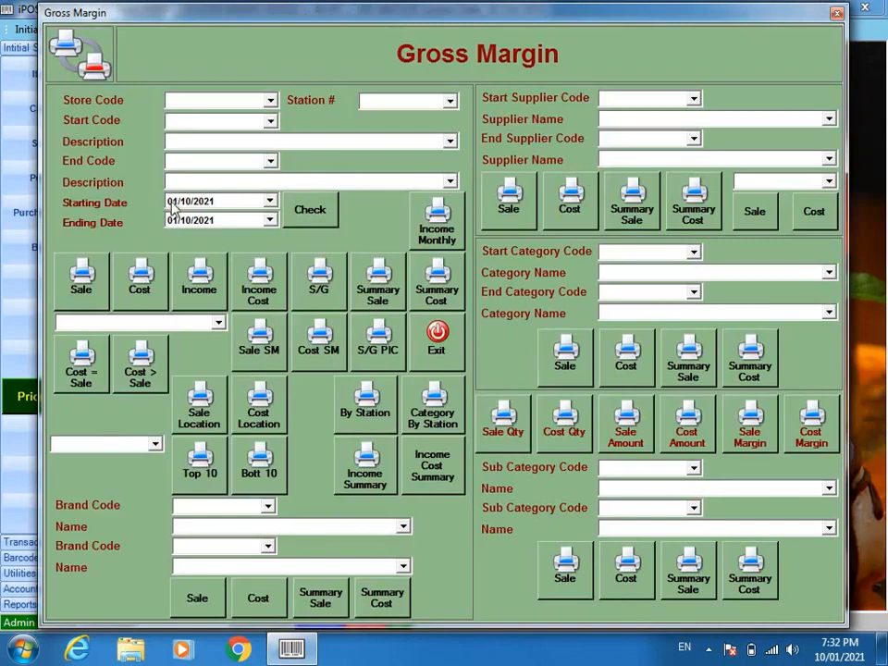
left_click(270, 104)
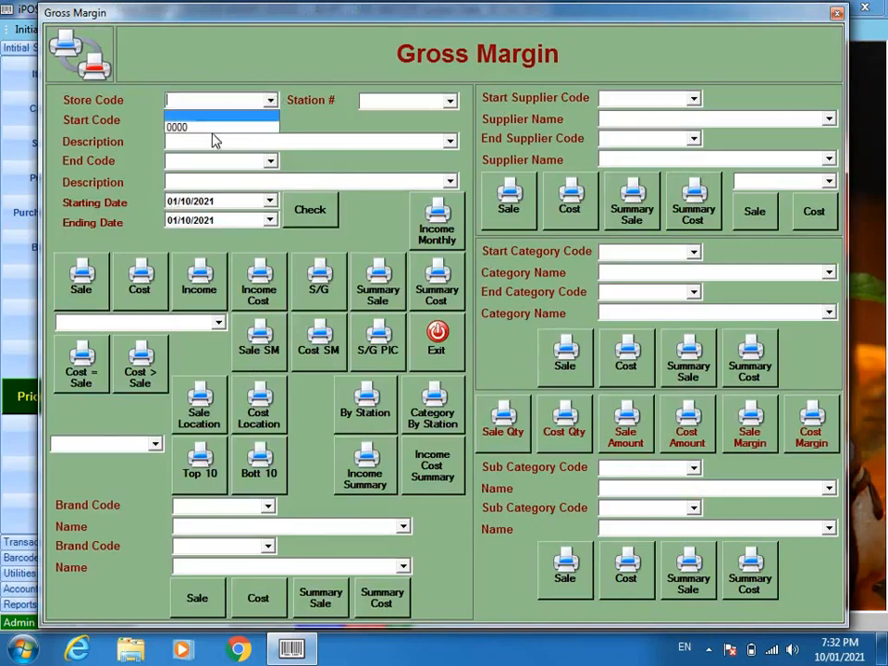
left_click(222, 126)
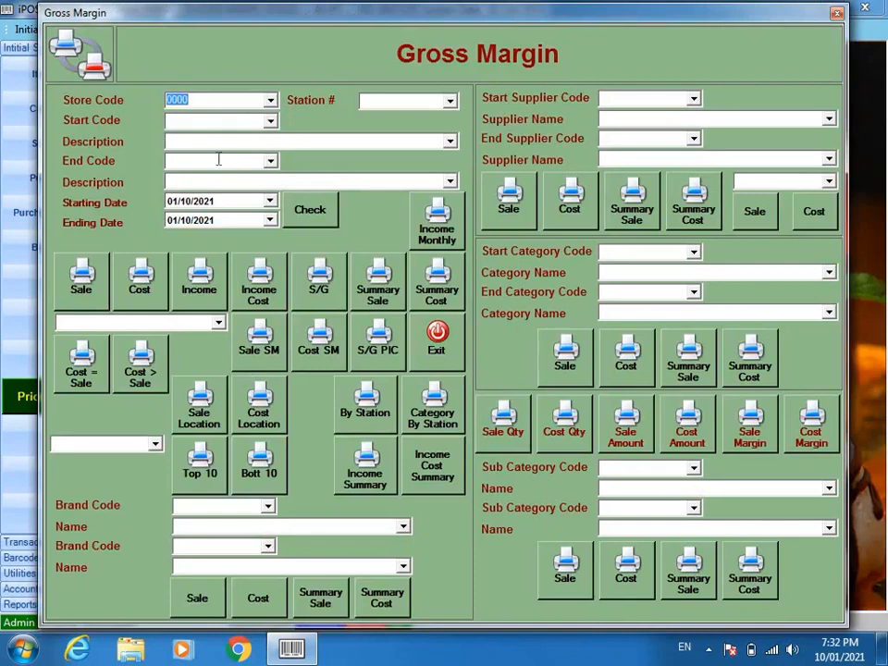
Generate the itemwise gross margin report on cost for 30/09/2021 to 01/10/2021, accepting the default print setup
left_click(172, 201)
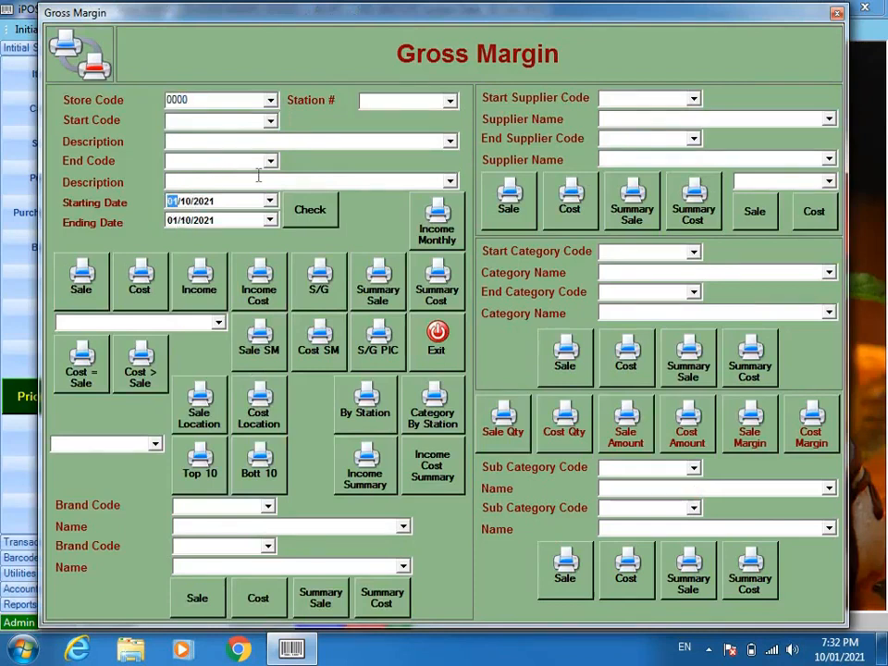
type("30")
key("Down")
left_click(174, 222)
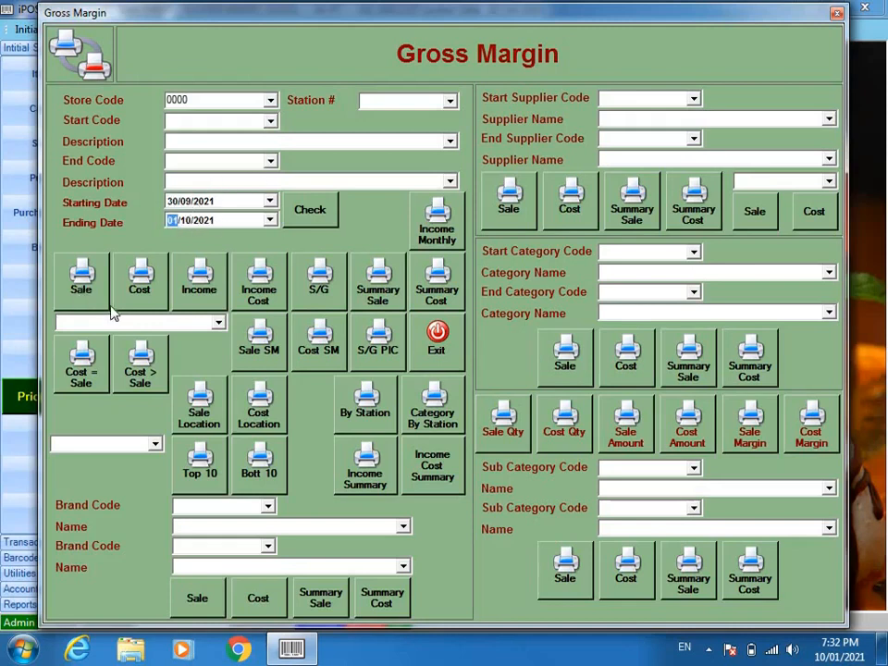
left_click(148, 282)
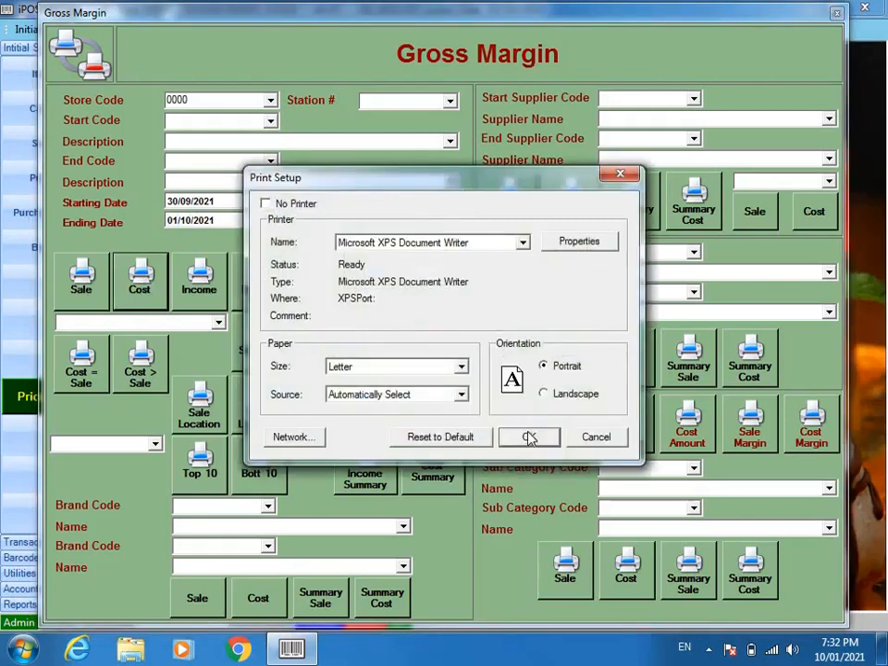
left_click(529, 438)
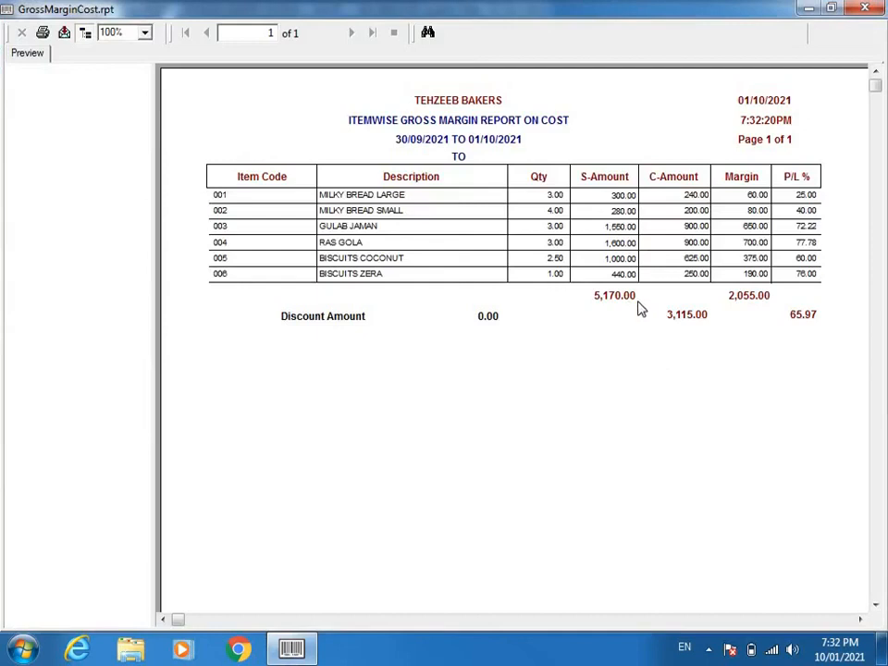
Review the report's total sale amount, total margin and overall profit percentage, closing the report and the Gross Margin window when done
left_click(614, 300)
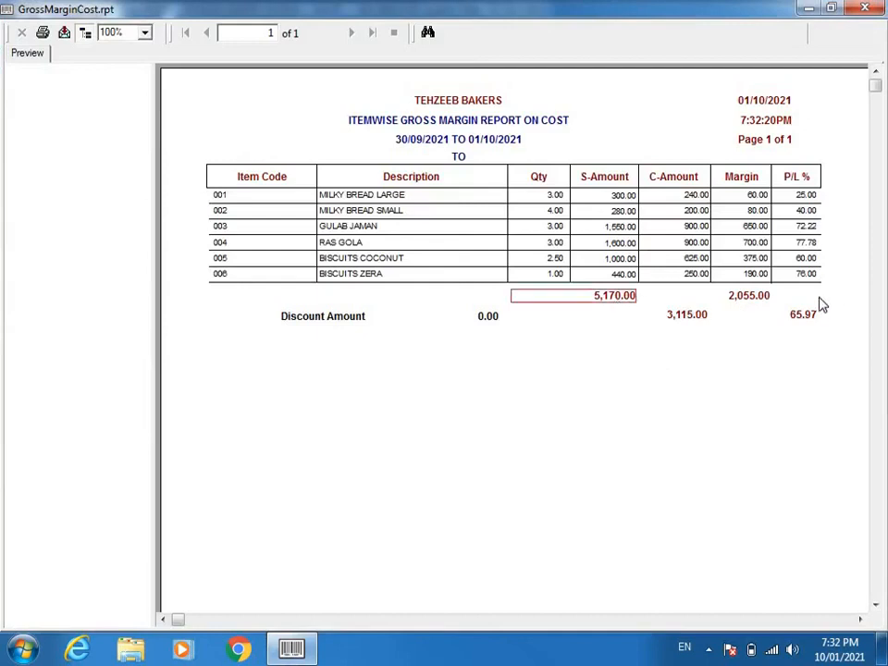
left_click(753, 298)
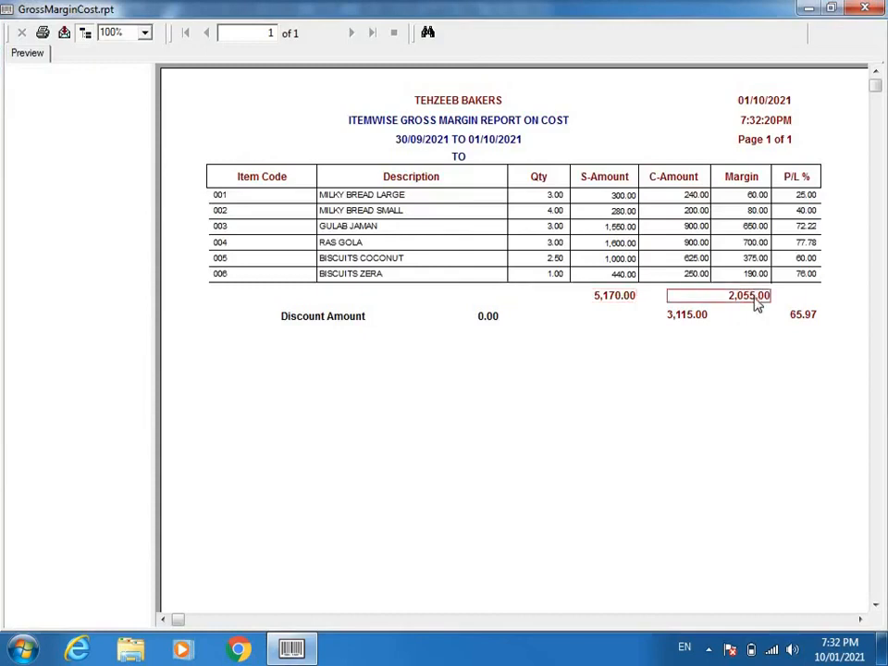
left_click(805, 321)
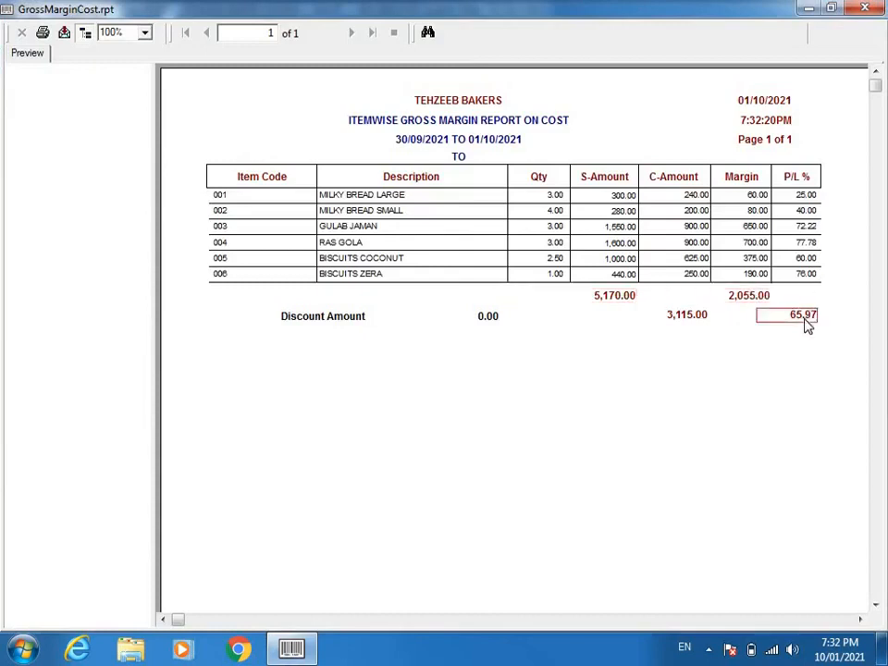
left_click(761, 298)
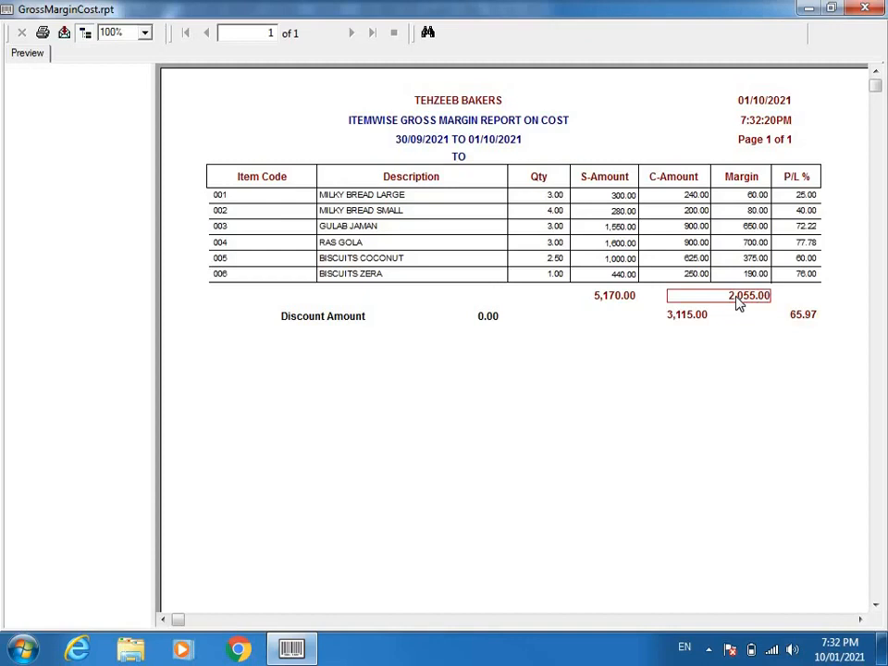
left_click(807, 318)
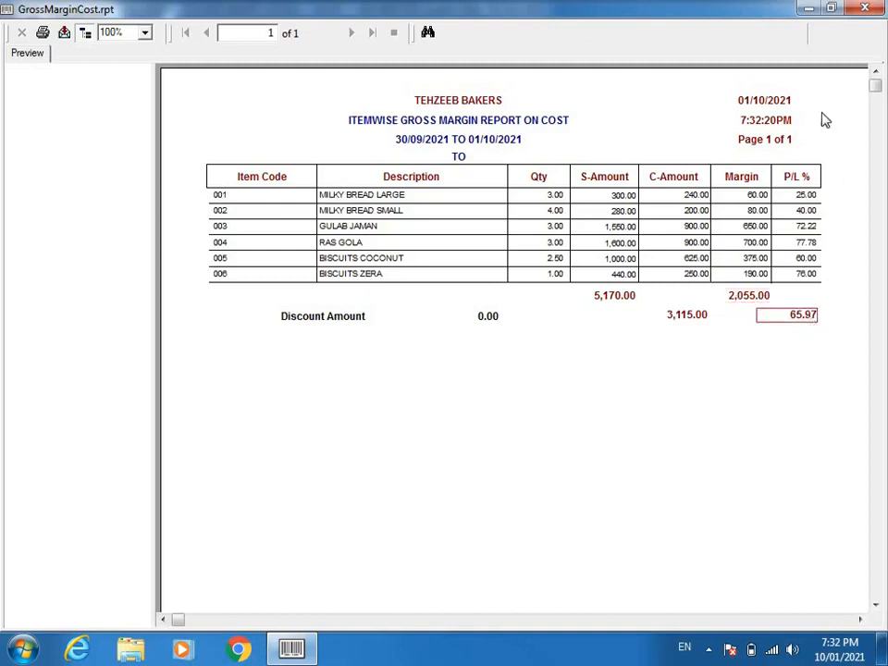
left_click(865, 8)
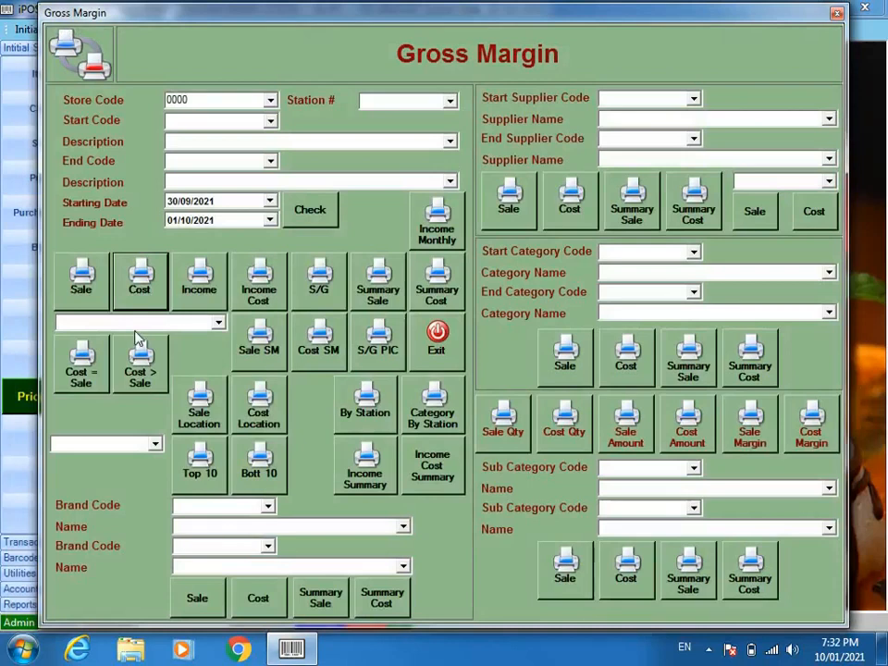
left_click(430, 346)
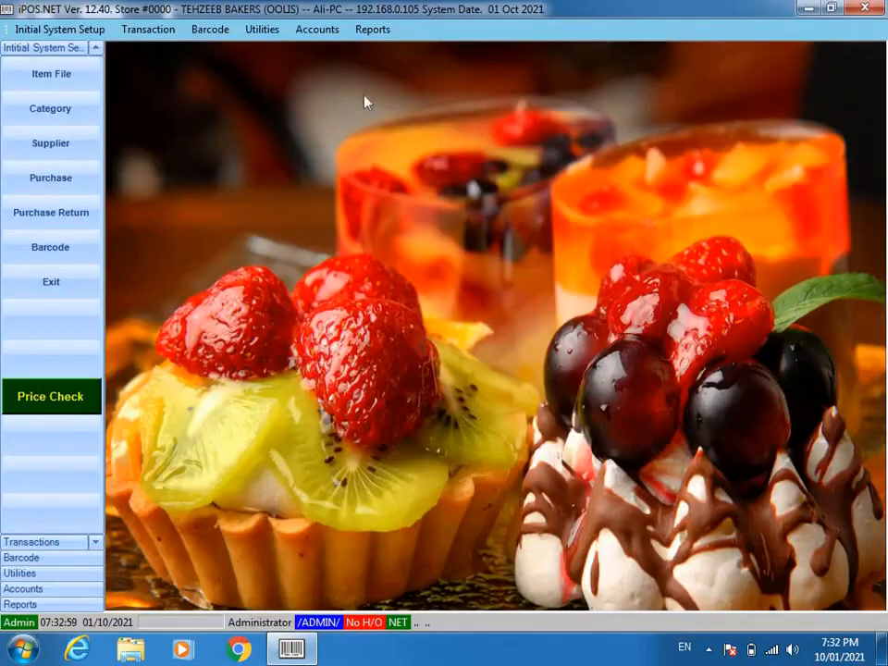
Generate the Present Stock Position report for all items without any filters, accepting the default print setup
left_click(360, 36)
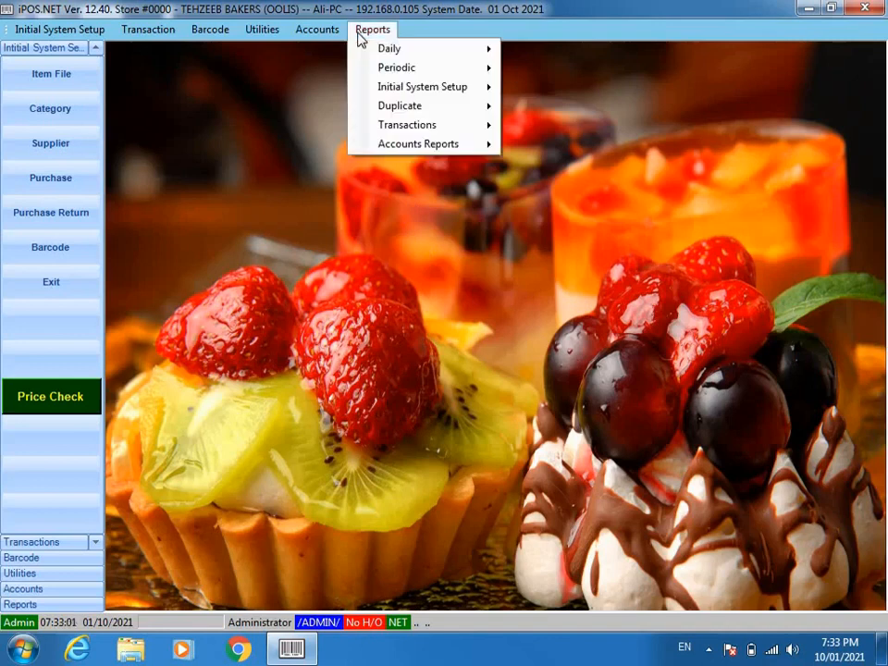
mouse_move(429, 53)
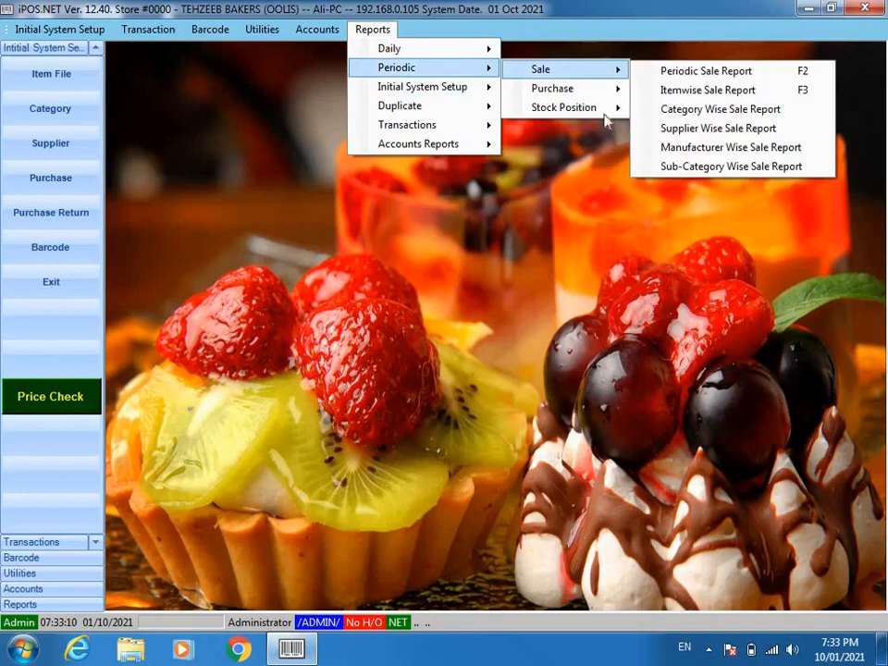
mouse_move(579, 107)
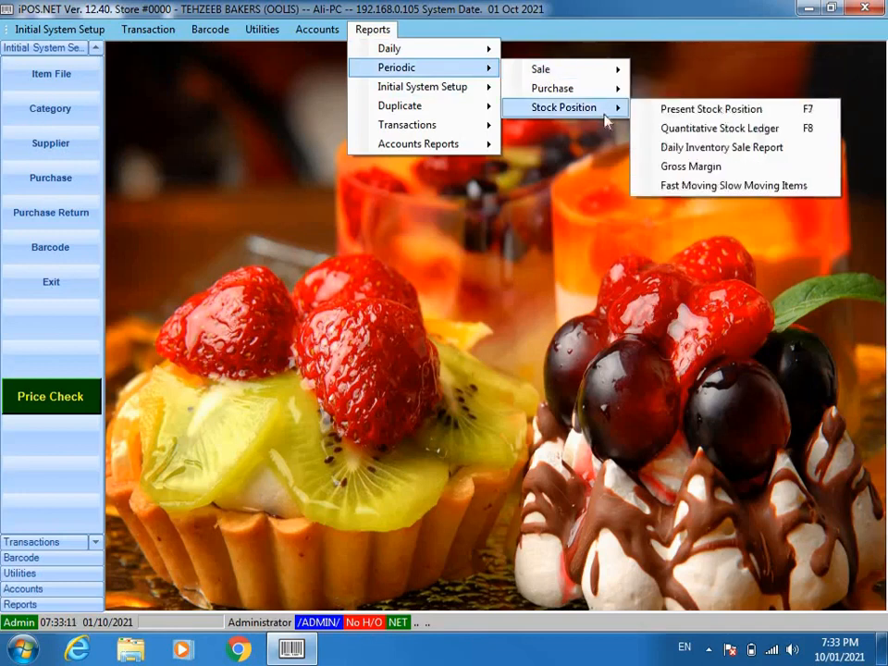
left_click(706, 111)
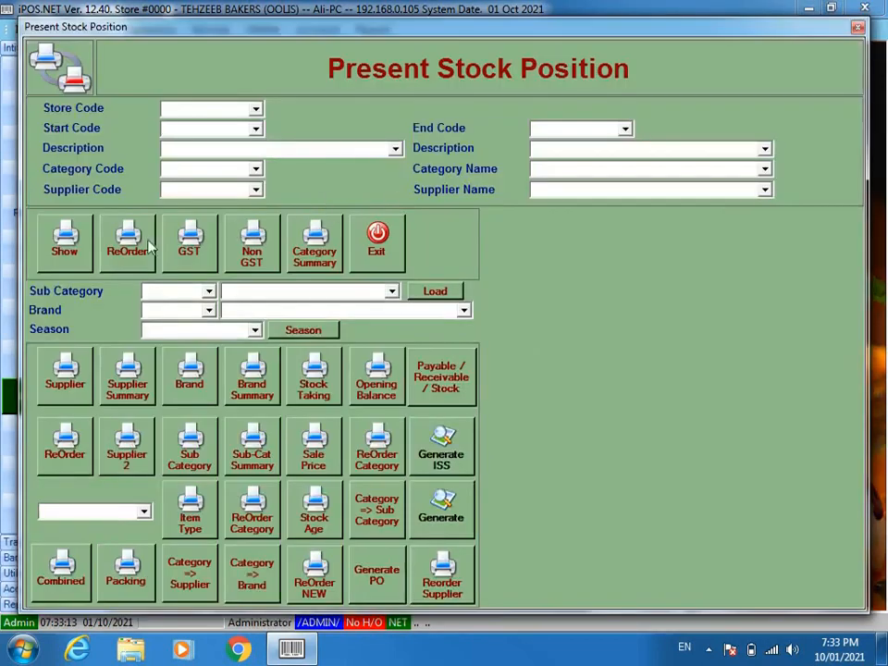
left_click(54, 250)
left_click(524, 437)
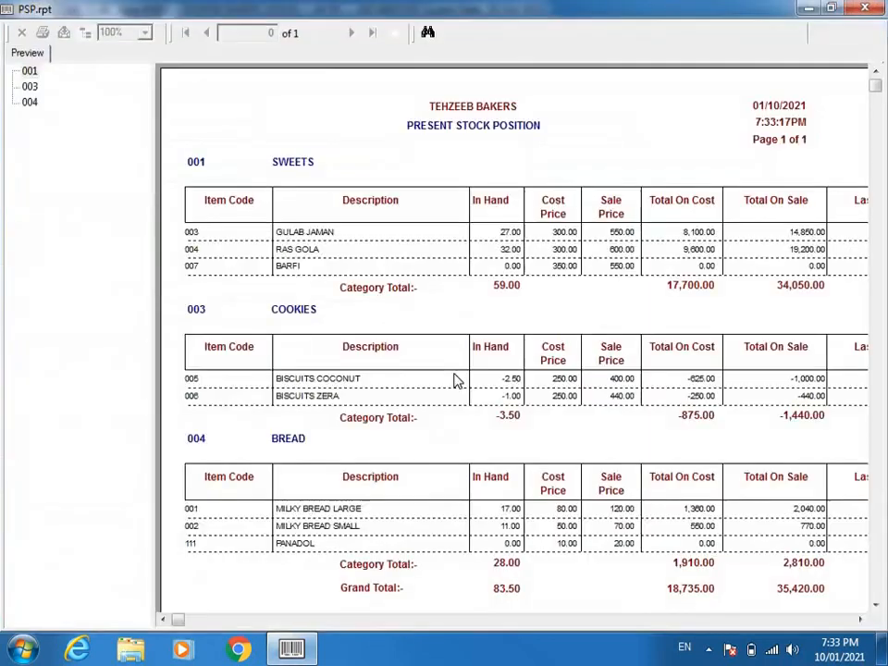
Examine the in-hand quantities of Gulab Jaman, Ras Gola and Barfi in the Sweets category
left_click(291, 161)
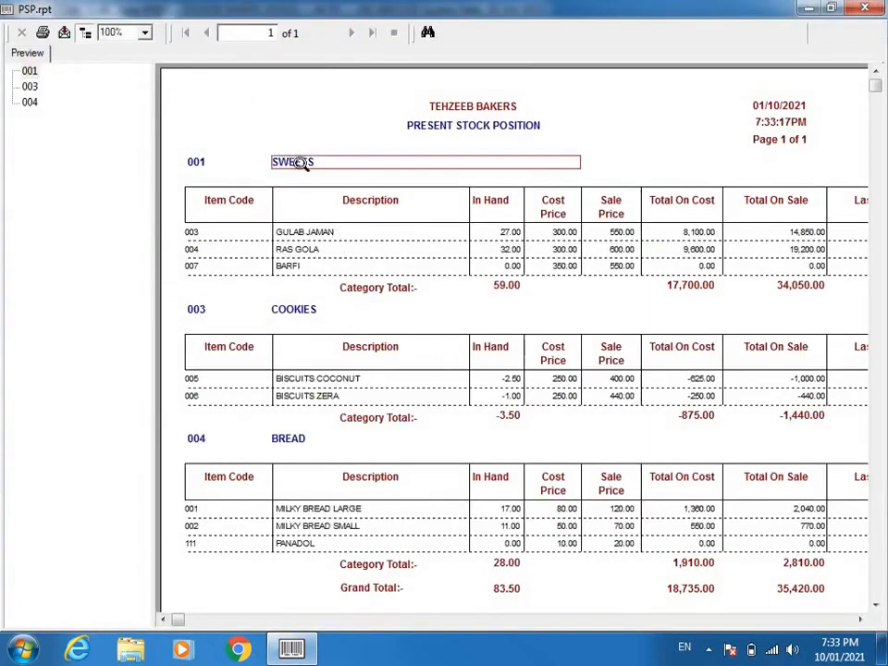
left_click(498, 235)
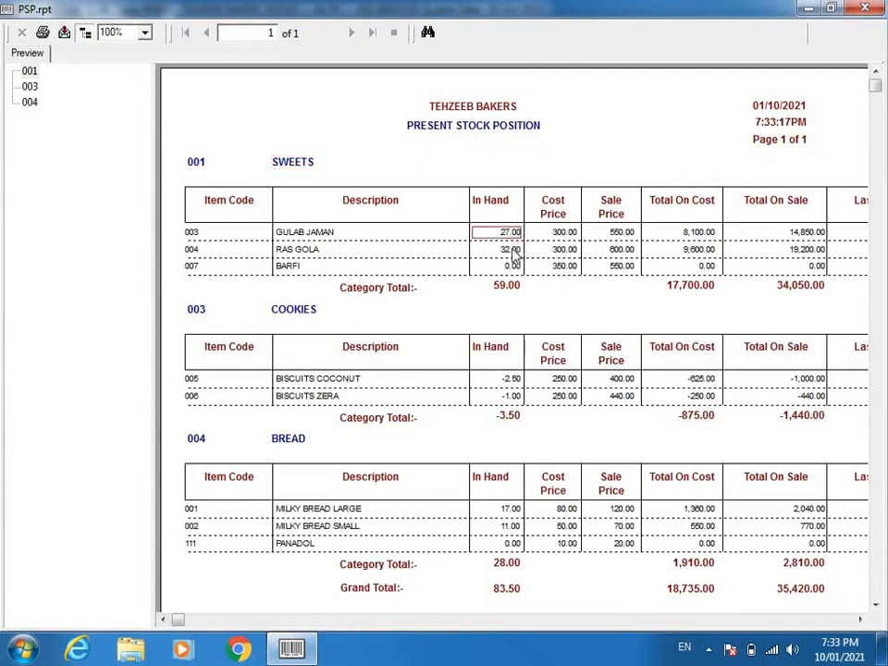
left_click(514, 252)
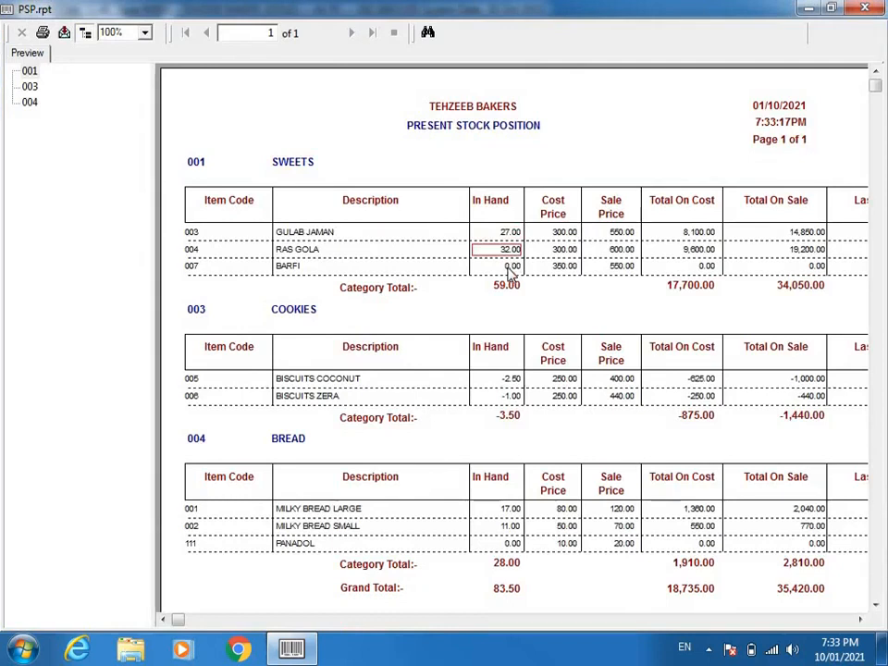
left_click(511, 267)
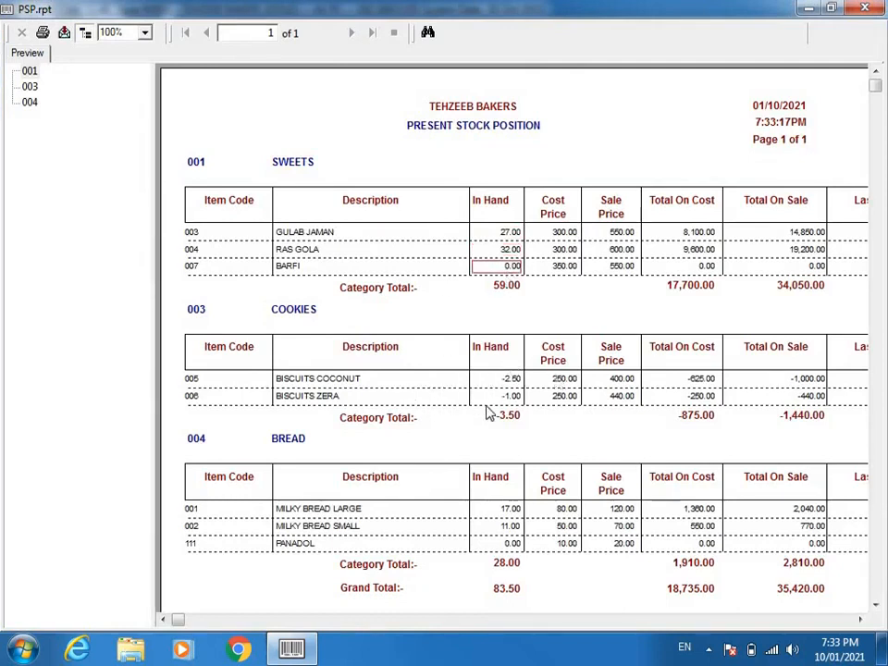
Check the in-hand quantities of Milky Bread Large and Milky Bread Small, and close the report and the Present Stock Position window
scroll(527, 365, "down", 3)
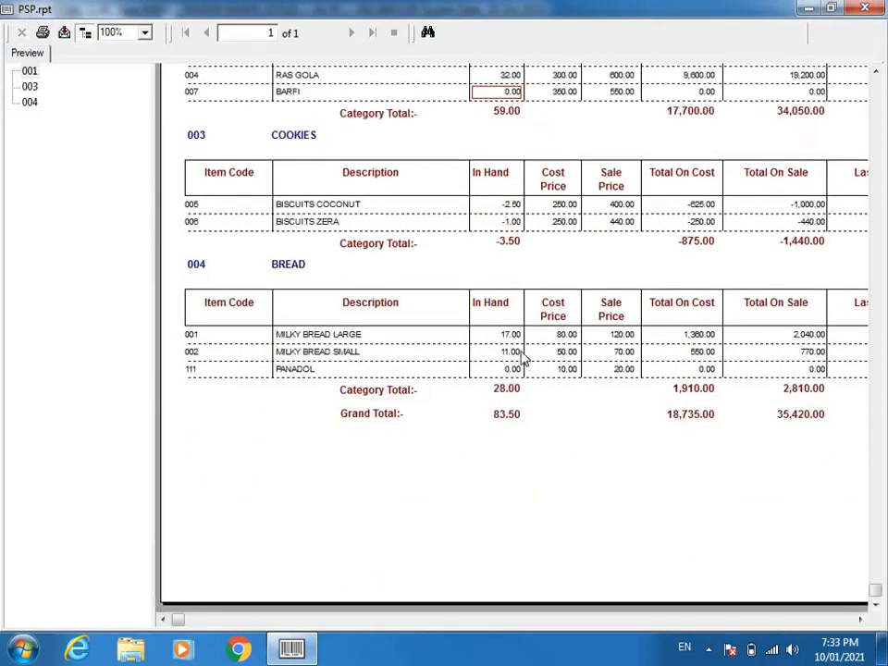
left_click(357, 336)
left_click(505, 336)
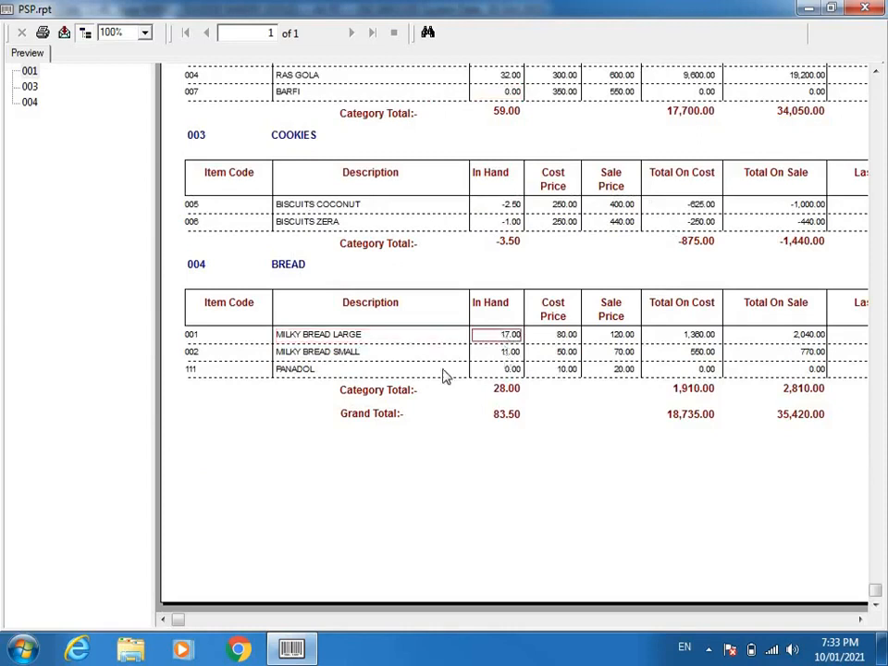
left_click(343, 356)
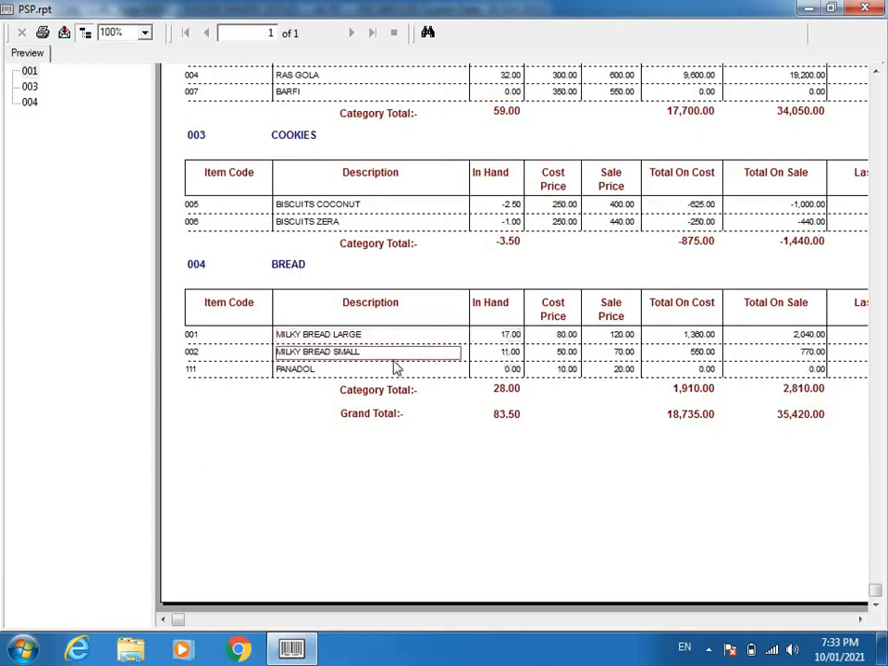
left_click(511, 354)
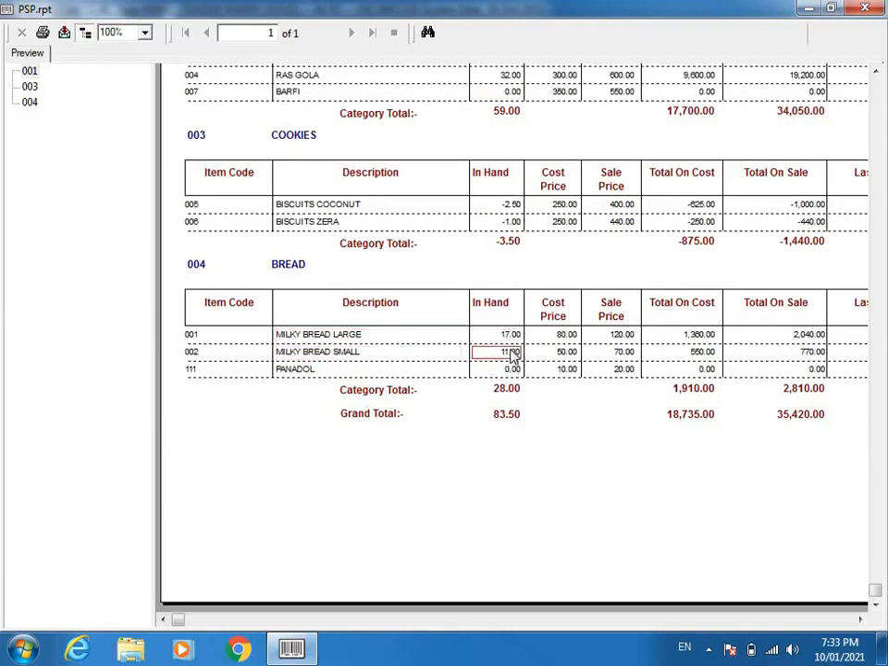
scroll(717, 282, "up", 3)
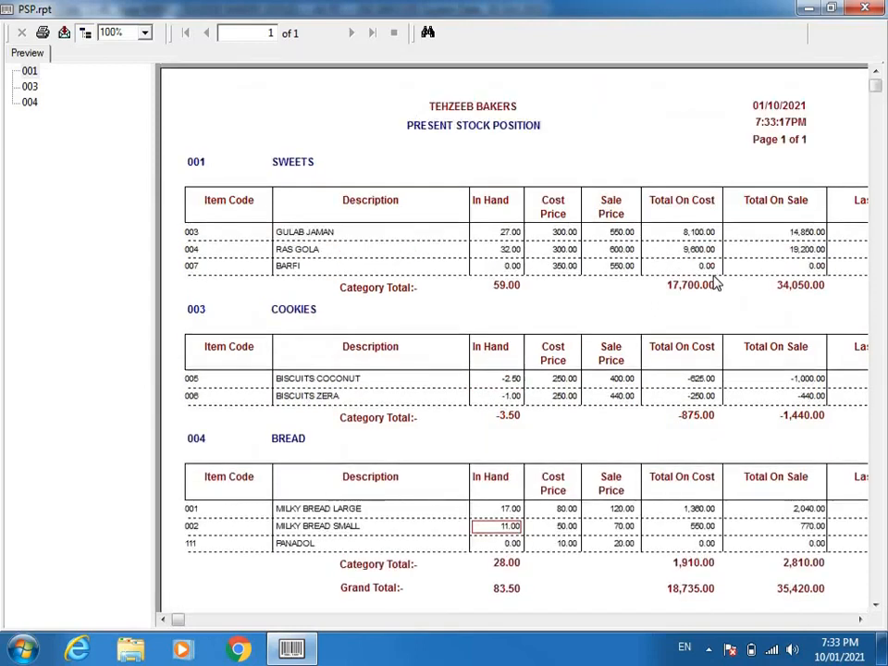
left_click(882, 8)
left_click(368, 233)
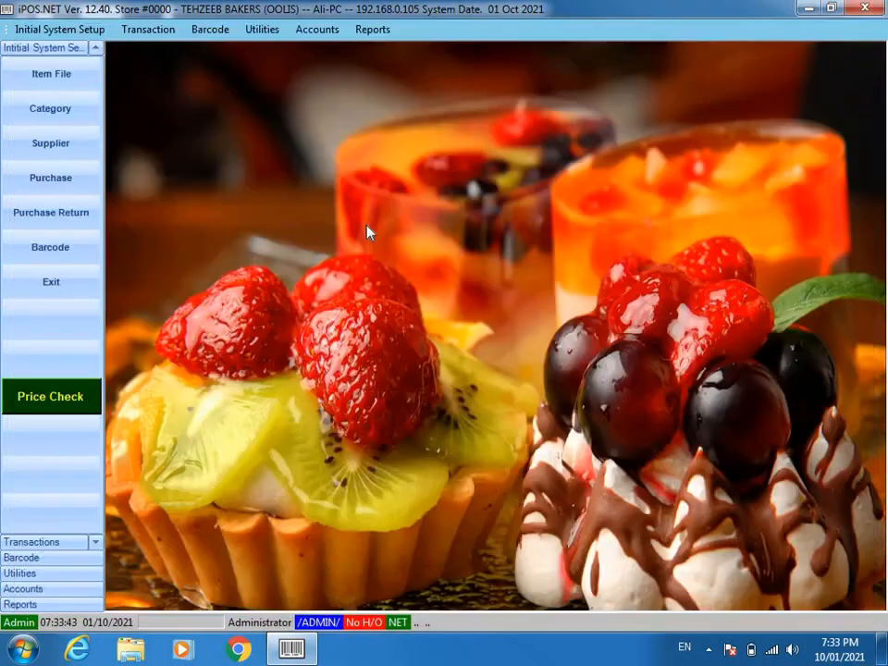